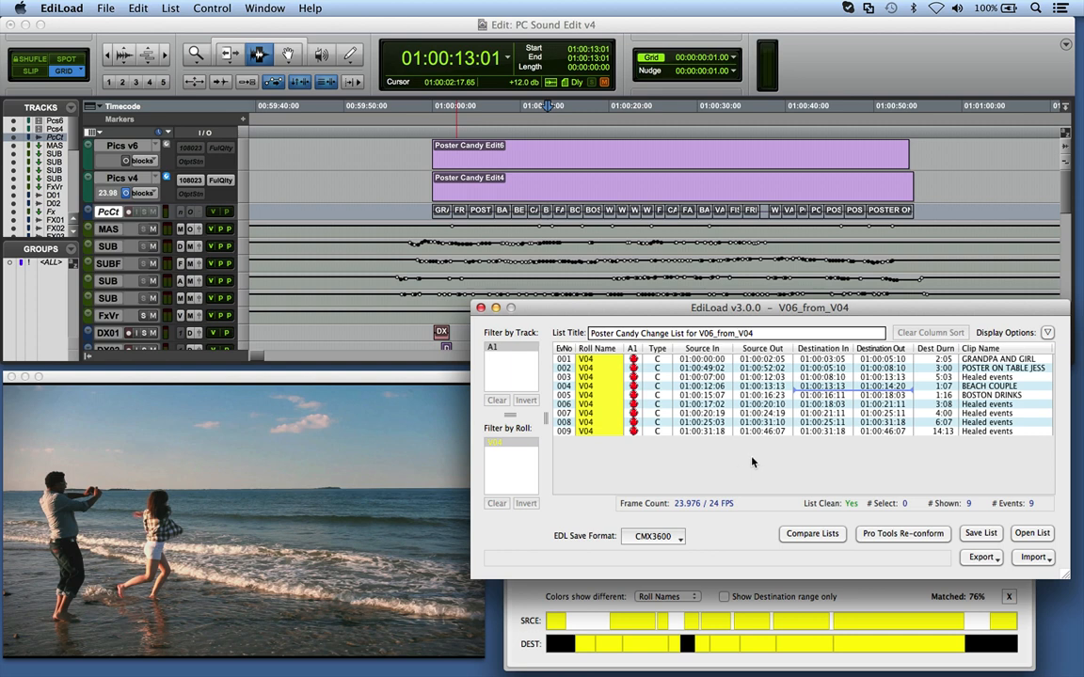
Show the export formats available for the V06_from_V04 change list.
{"action": "left_click", "coordinate": [971, 557]}
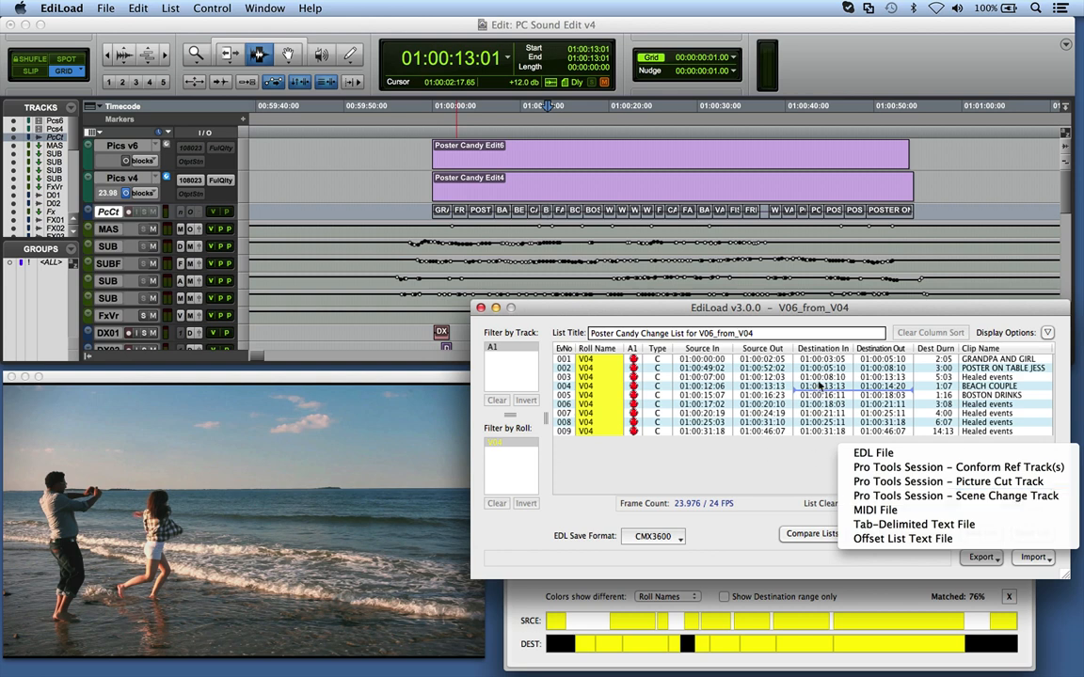
{"action": "left_click", "coordinate": [898, 517]}
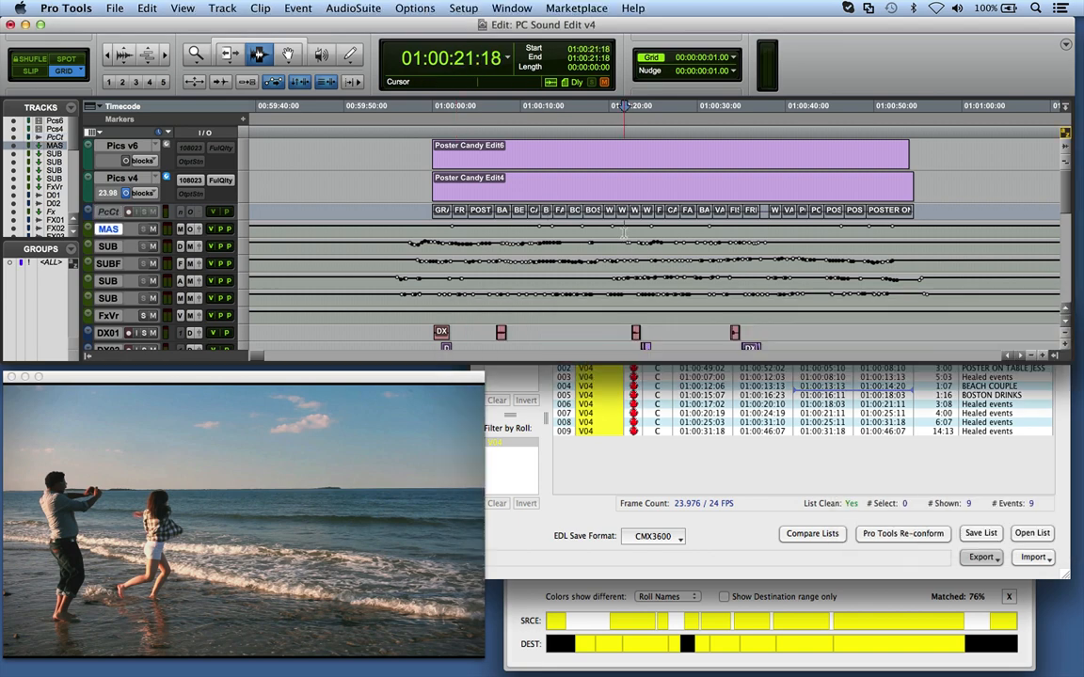
Switch to Pro Tools and step through the cuts on the PcCt track from BOSTON DRINKS to WEDDING PREP, checking the frames around them.
{"action": "left_click", "coordinate": [576, 213]}
{"action": "key", "text": "t"}
{"action": "key", "text": "t"}
{"action": "key", "text": "t"}
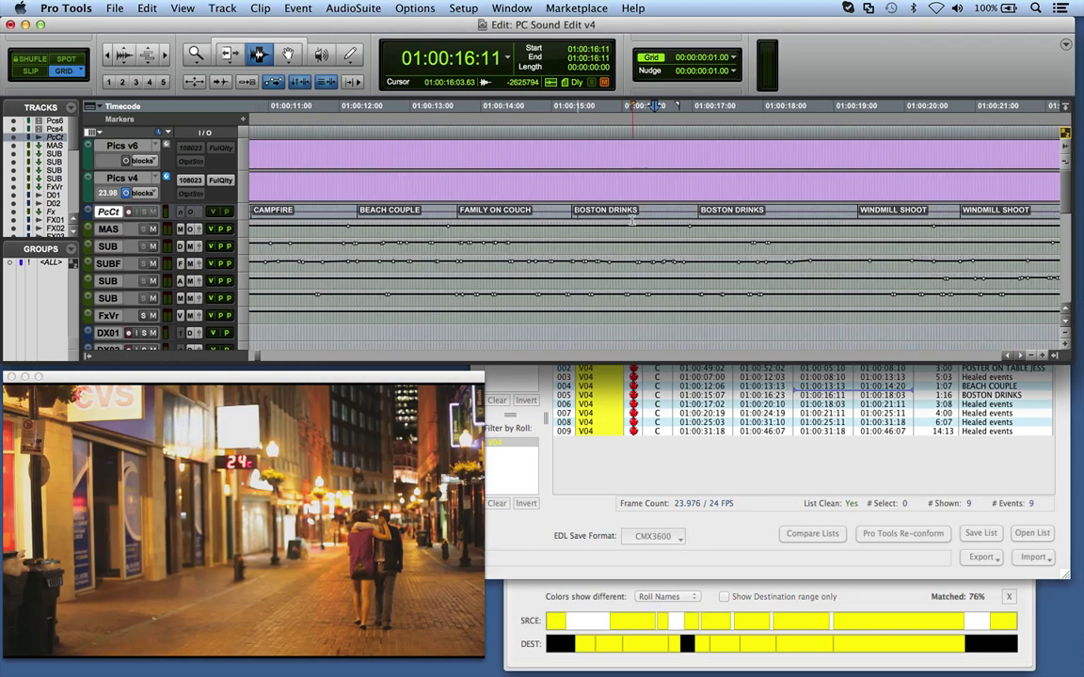
{"action": "key", "text": "Tab"}
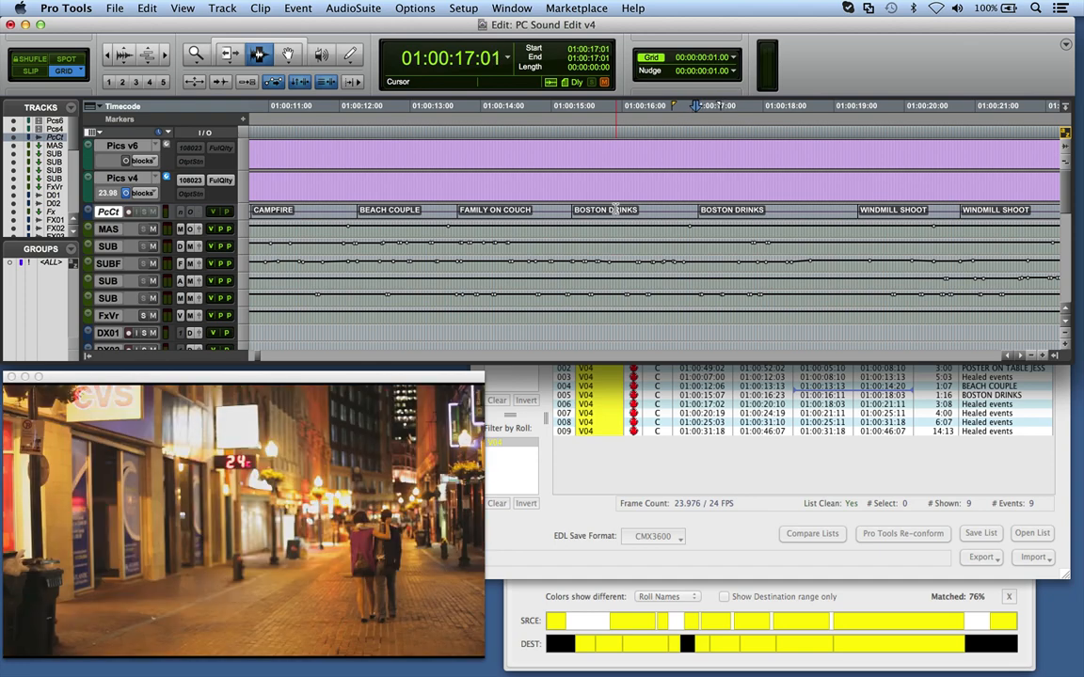
{"action": "key", "text": "Tab"}
{"action": "key", "text": "comma"}
{"action": "key", "text": "period"}
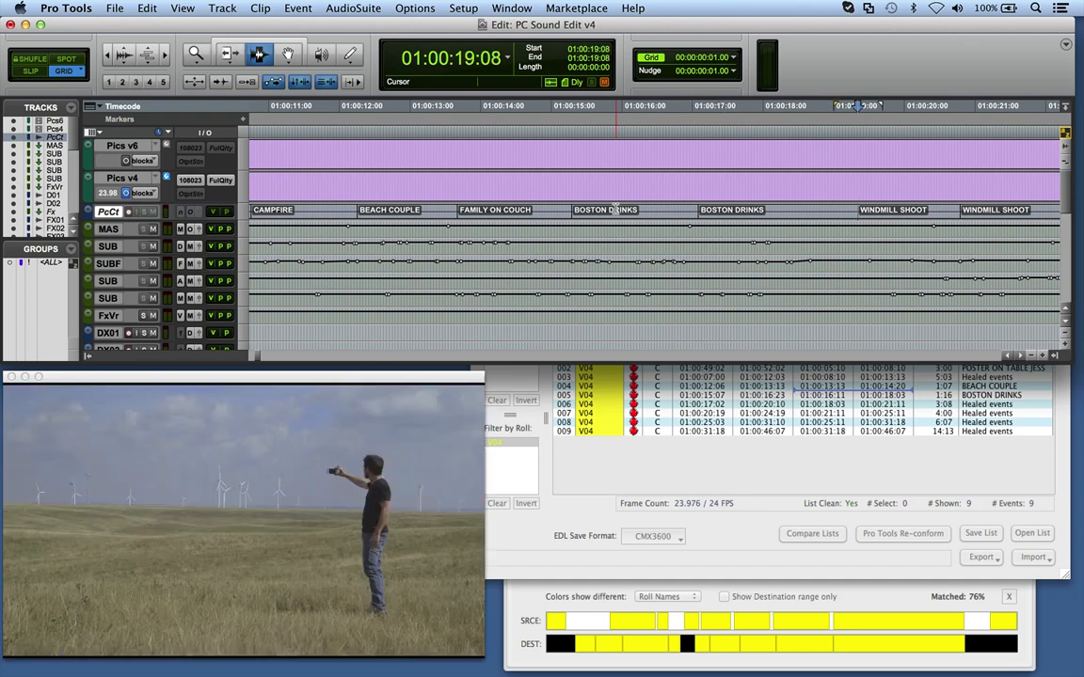
{"action": "key", "text": "Tab"}
{"action": "key", "text": "comma"}
{"action": "key", "text": "Tab"}
{"action": "key", "text": "comma"}
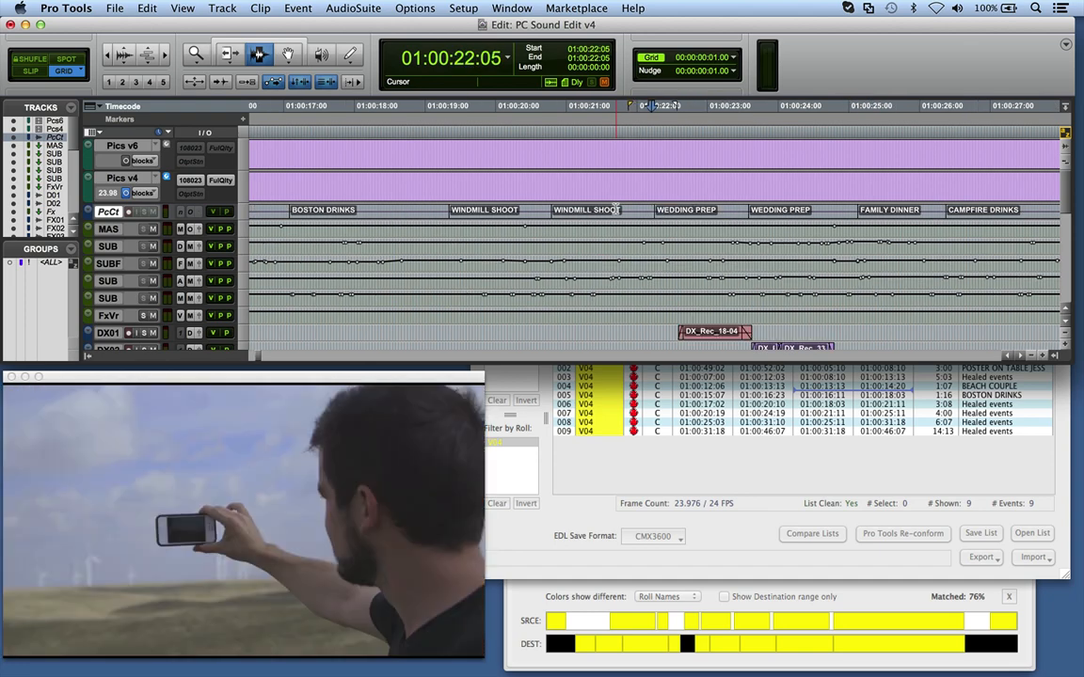
{"action": "key", "text": "period"}
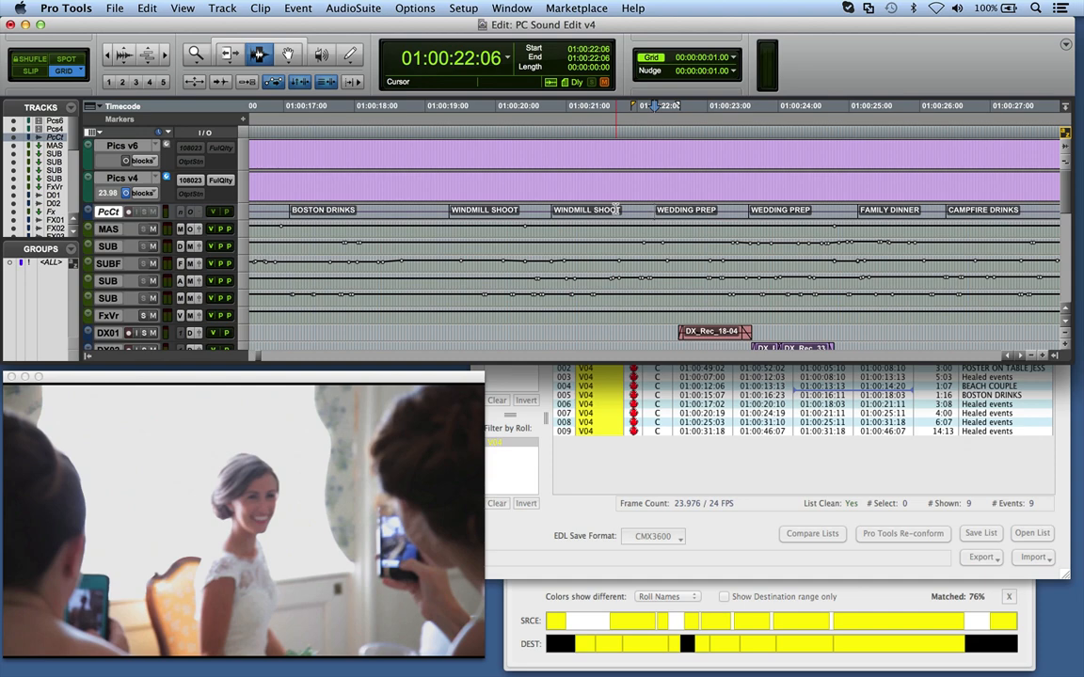
Locate the second WINDMILL SHOOT clip on the PcCt track around 01:00:21:14 and view it within the wider timeline.
{"action": "key", "text": "r"}
{"action": "key", "text": "r"}
{"action": "key", "text": "r"}
{"action": "left_click", "coordinate": [649, 211]}
{"action": "key", "text": "t"}
{"action": "key", "text": "t"}
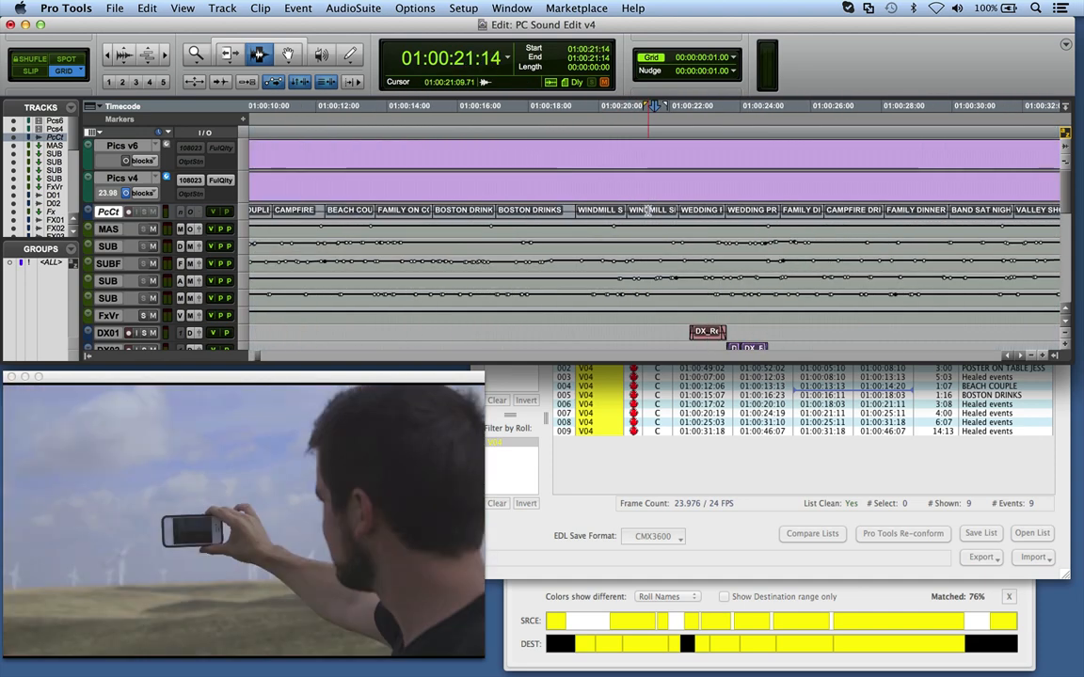
{"action": "key", "text": "r"}
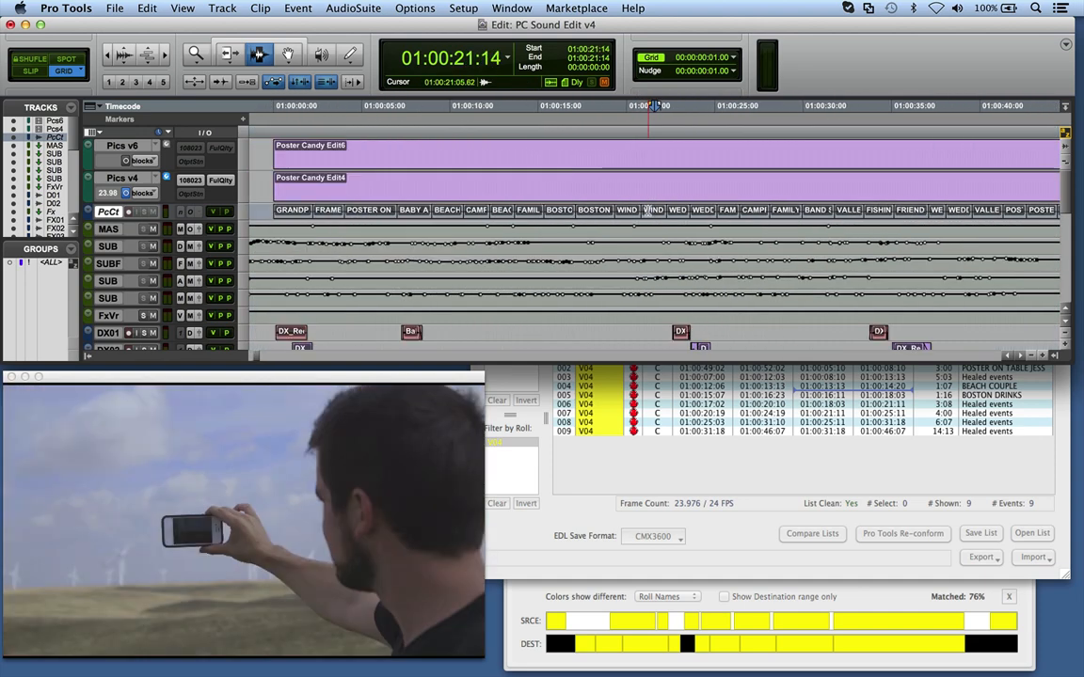
Check the BOSTON DRINKS picture at 01:00:16:02 and select about 7 frames within the BEACH COUPLE clip on the PcCt track.
{"action": "left_click", "coordinate": [557, 213]}
{"action": "key", "text": "t"}
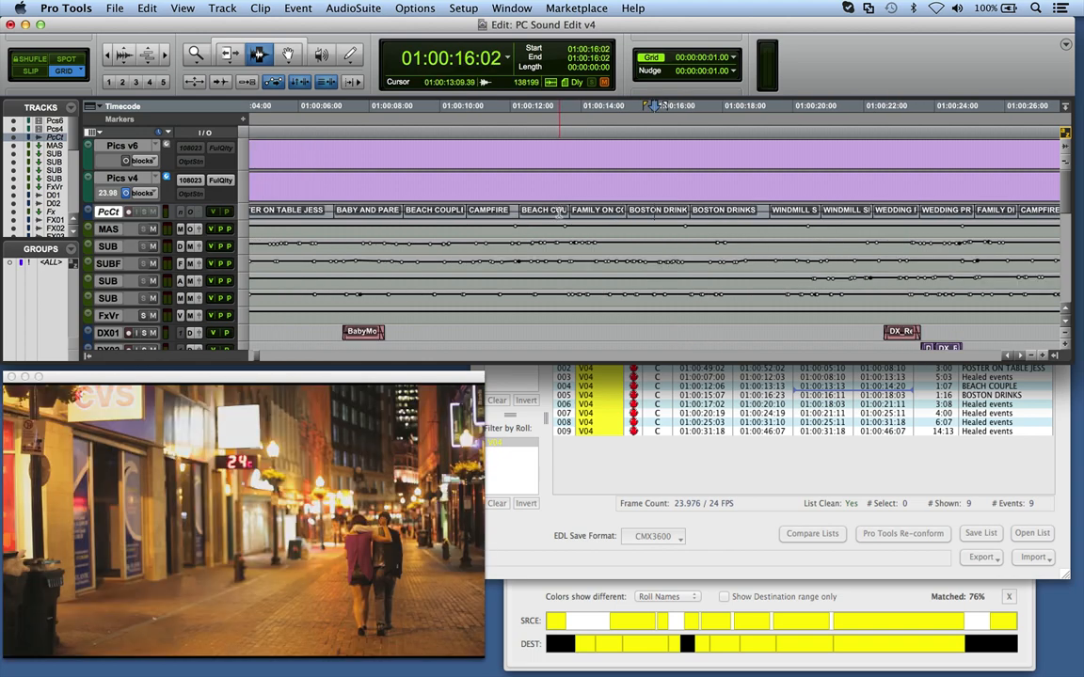
{"action": "left_click", "coordinate": [551, 214]}
{"action": "left_click_drag", "start_coordinate": [543, 214], "coordinate": [554, 214]}
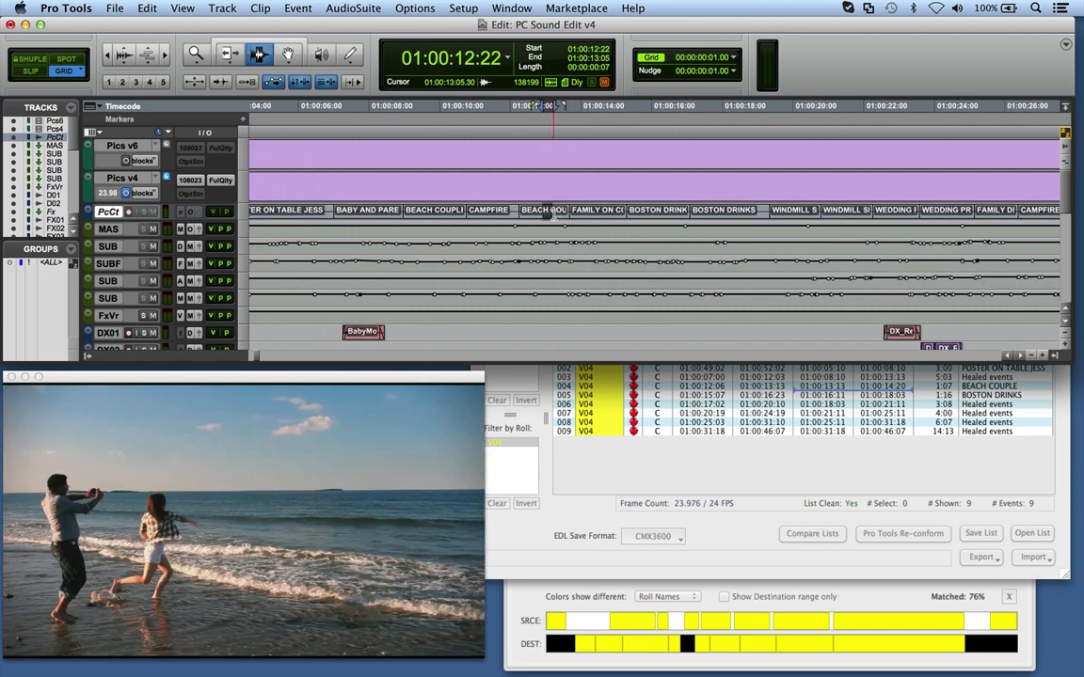
Inspect the campfire effects clips on the FX tracks and select a range of about 5 frames at 01:00:10:15.
{"action": "scroll", "coordinate": [554, 222], "scroll_direction": "down", "scroll_amount": 5}
{"action": "scroll", "coordinate": [554, 222], "scroll_direction": "down", "scroll_amount": 5}
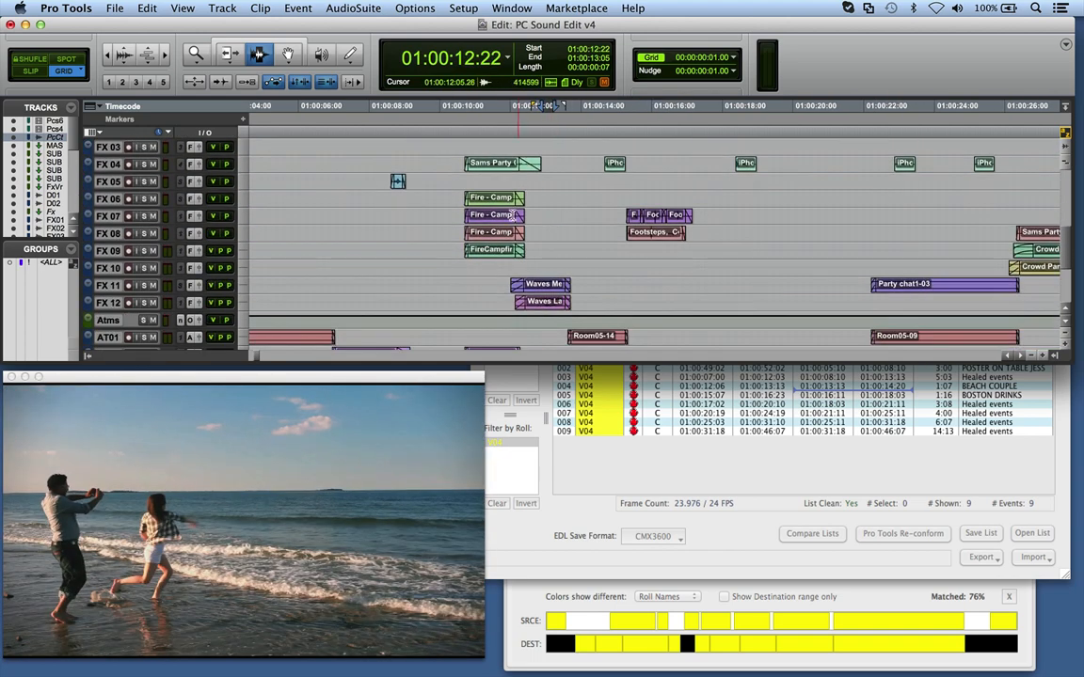
{"action": "left_click", "coordinate": [487, 267]}
{"action": "key", "text": "t"}
{"action": "scroll", "coordinate": [558, 261], "scroll_direction": "down", "scroll_amount": 5}
{"action": "left_click_drag", "start_coordinate": [532, 215], "coordinate": [617, 254]}
{"action": "scroll", "coordinate": [617, 251], "scroll_direction": "up", "scroll_amount": 10}
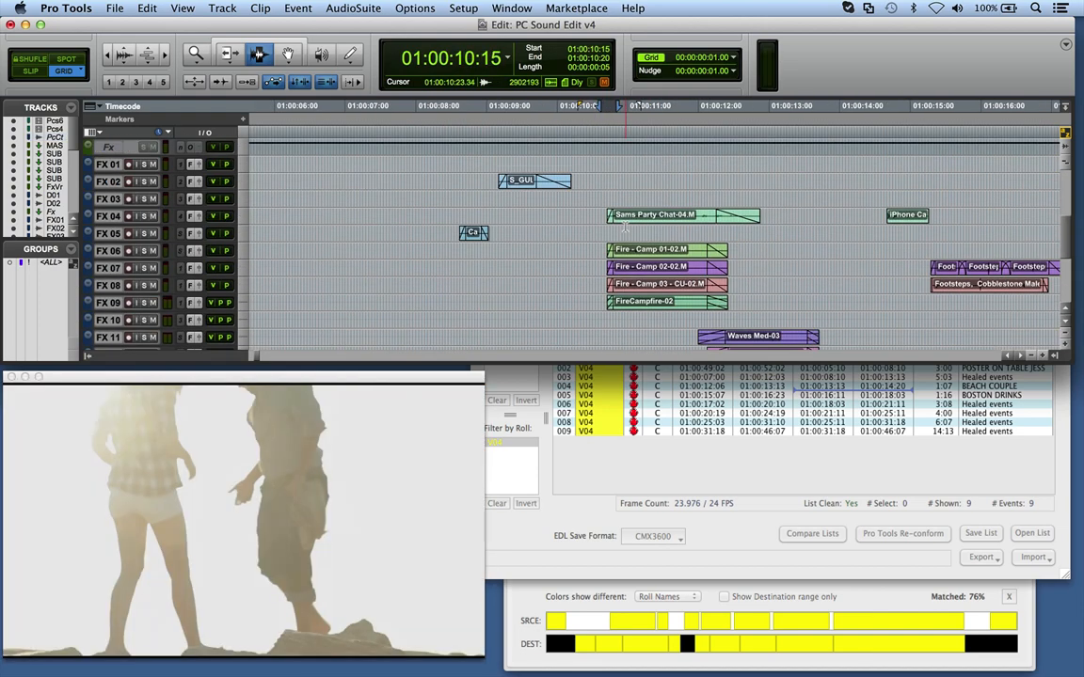
Select a range on the PcCt track from 01:00:08:11 to 01:00:15:20, then a shorter one from 01:00:11:21 to 01:00:15:03.
{"action": "scroll", "coordinate": [625, 227], "scroll_direction": "up", "scroll_amount": 2}
{"action": "key", "text": "r"}
{"action": "key", "text": "r"}
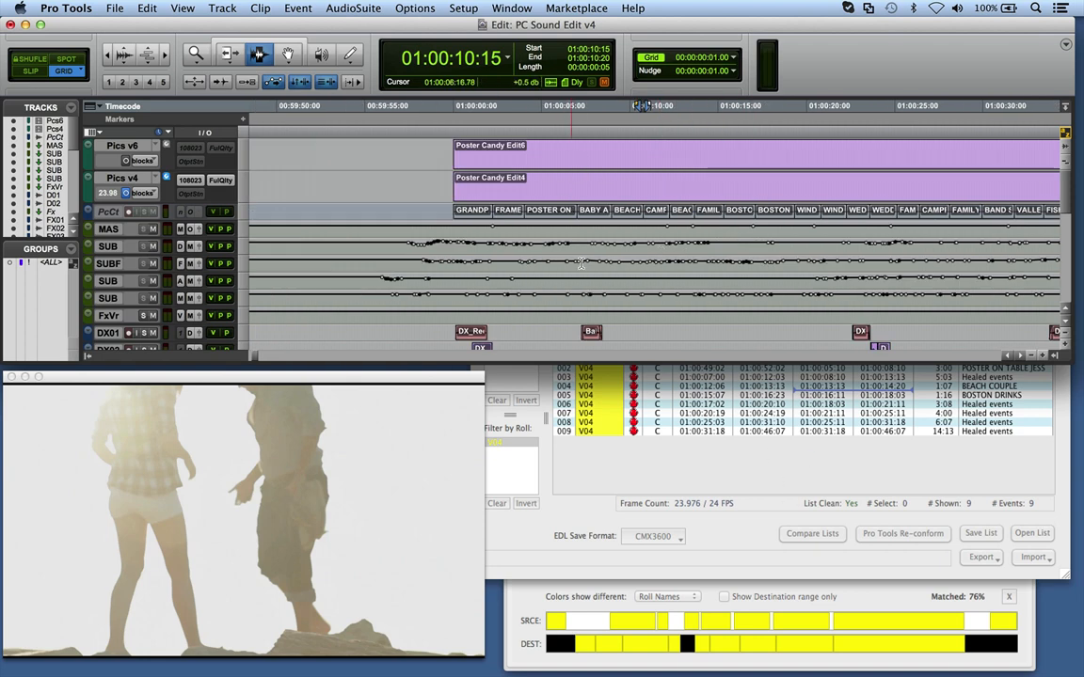
{"action": "left_click_drag", "start_coordinate": [602, 213], "coordinate": [732, 215]}
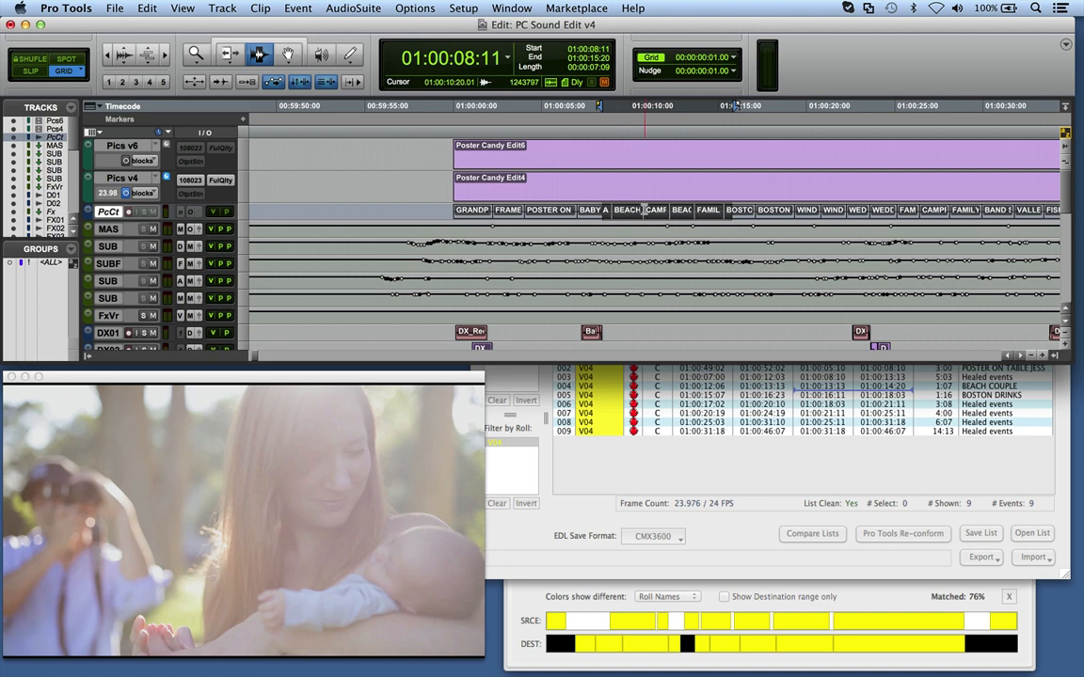
{"action": "left_click_drag", "start_coordinate": [663, 213], "coordinate": [721, 213]}
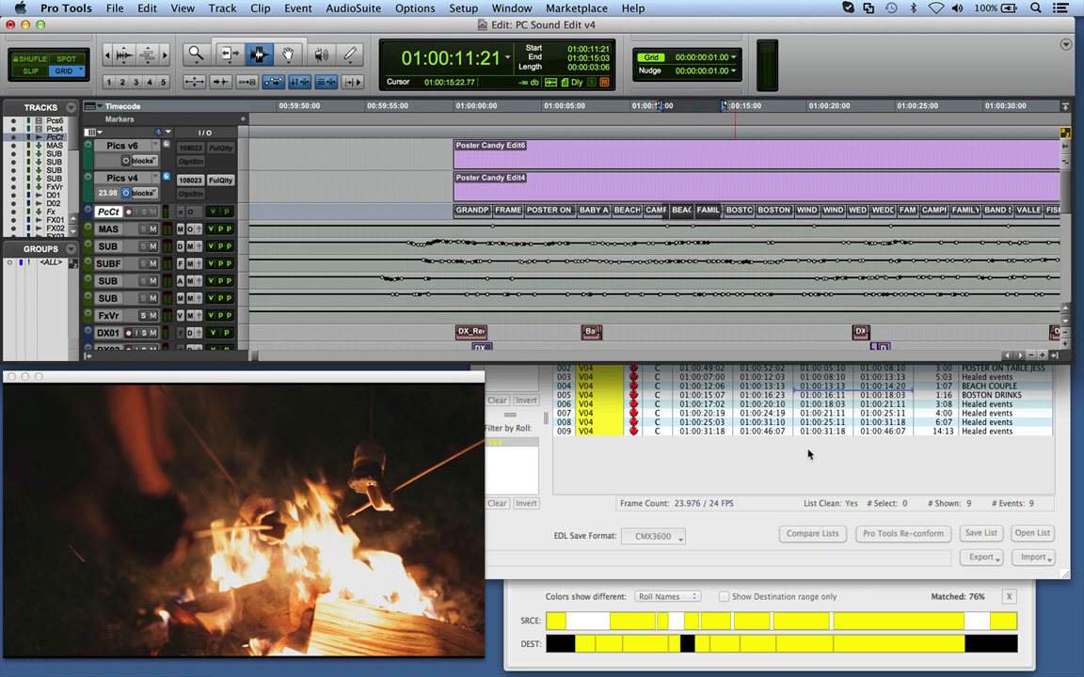
Switch to EdiLoad and bring up the change list's export format choices again.
{"action": "left_click", "coordinate": [909, 489]}
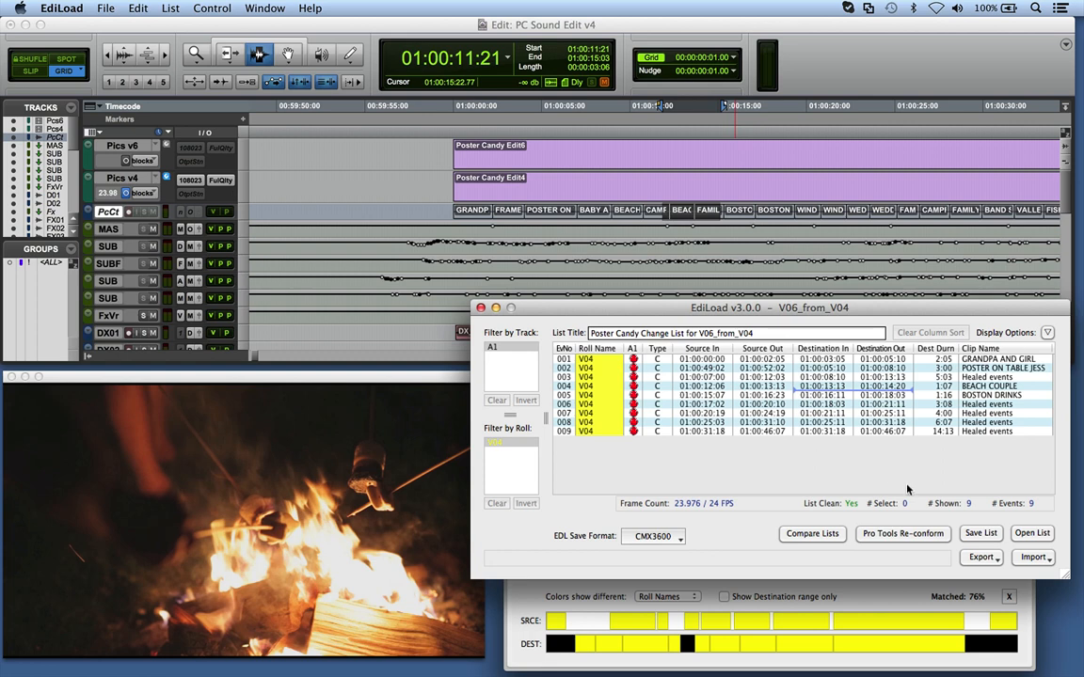
{"action": "left_click", "coordinate": [980, 558]}
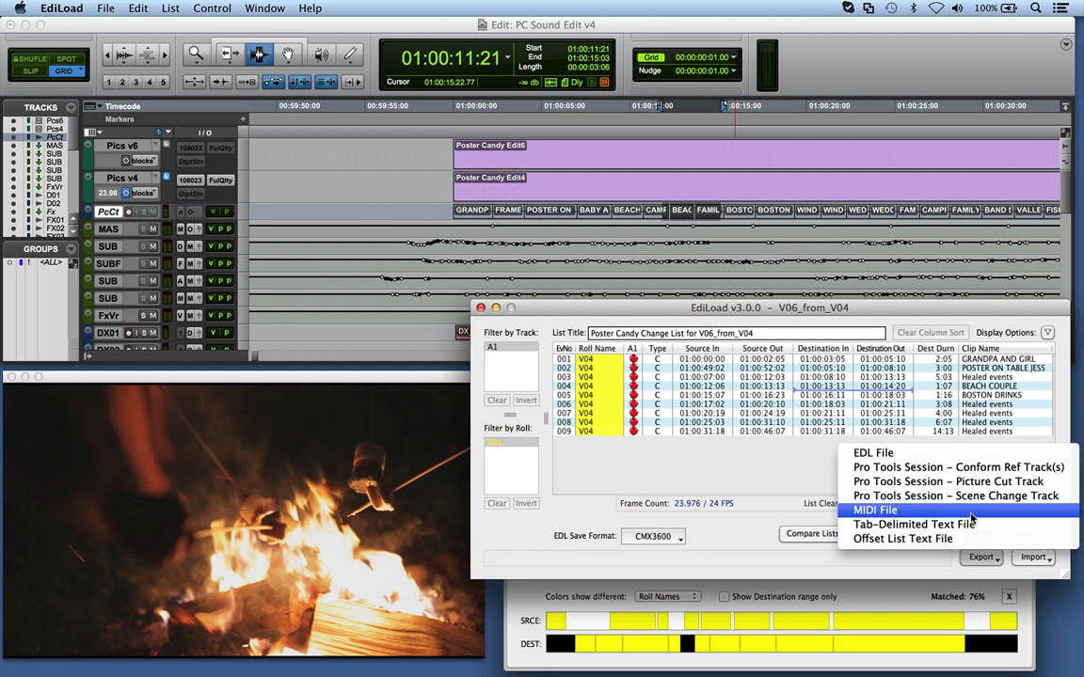
Switch to Pro Tools and check the shots around the CAMPFIRE clip, selecting about 16 frames from 01:00:10:06 on the PcCt track.
{"action": "left_click", "coordinate": [649, 209]}
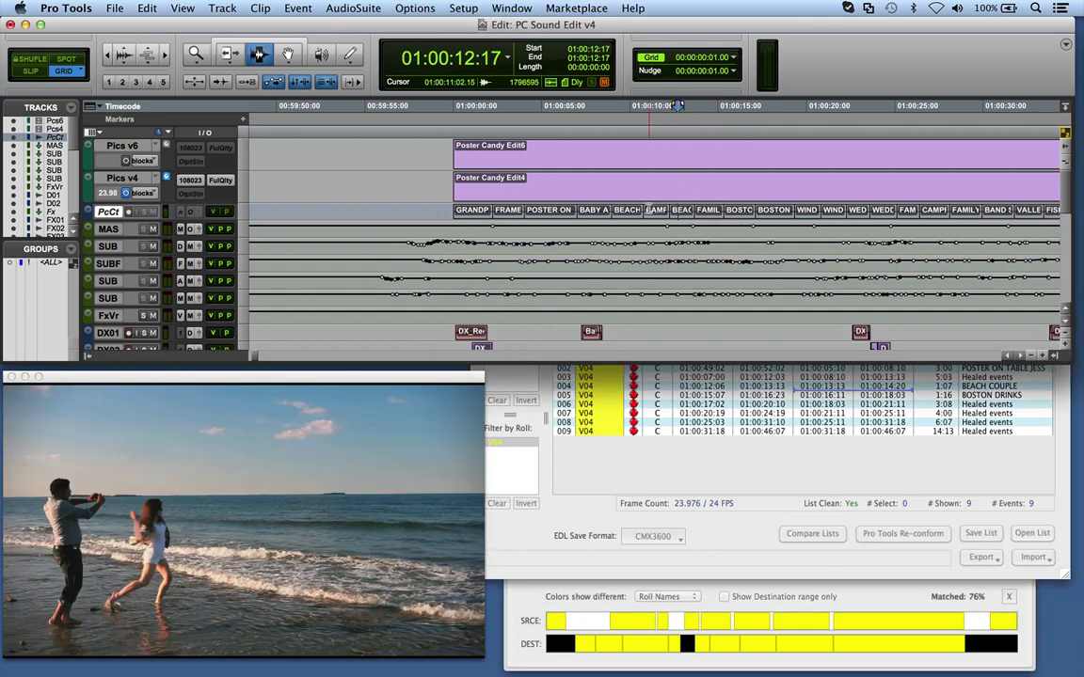
{"action": "left_click", "coordinate": [650, 209]}
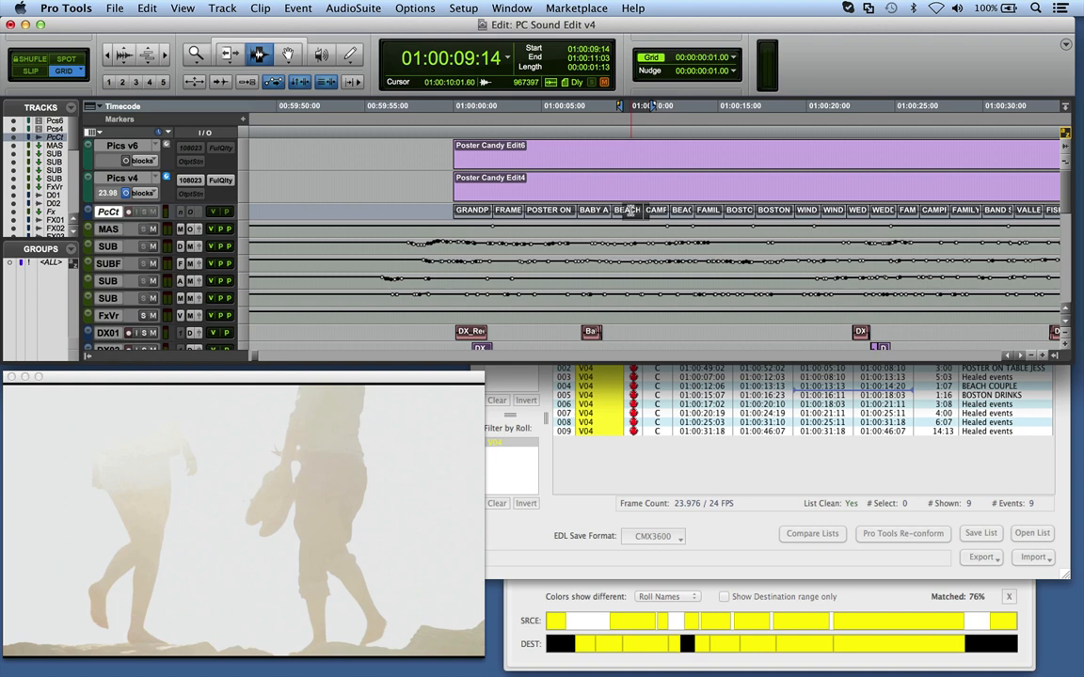
{"action": "left_click", "coordinate": [644, 213]}
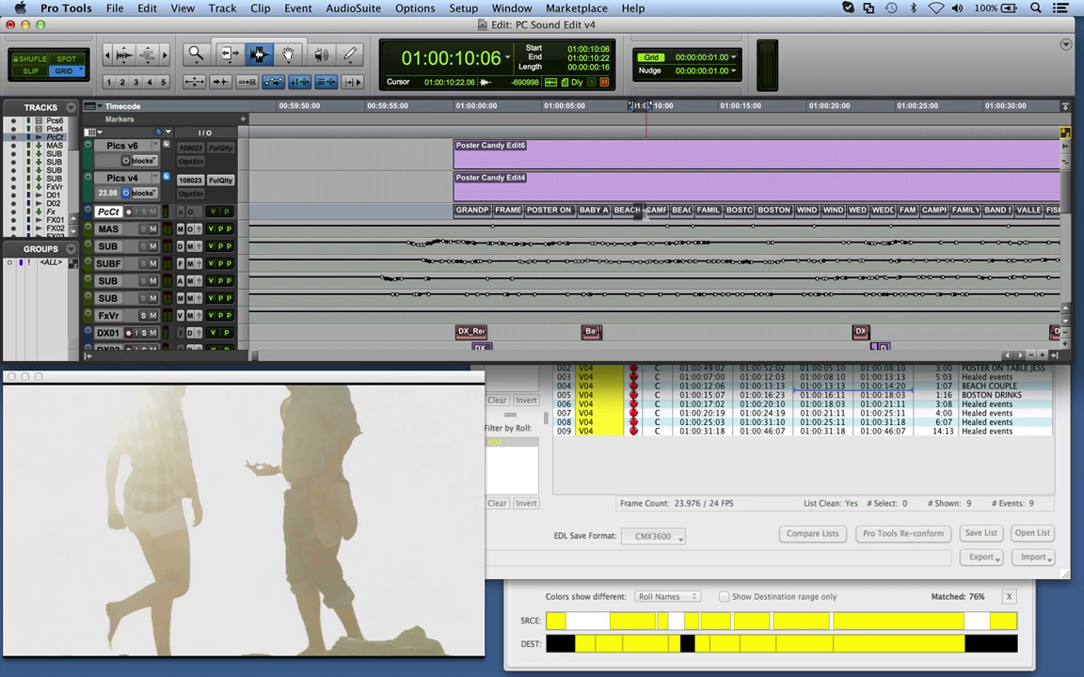
Switch to EdiLoad, view the Compare Lists project window and close it.
{"action": "left_click", "coordinate": [801, 404]}
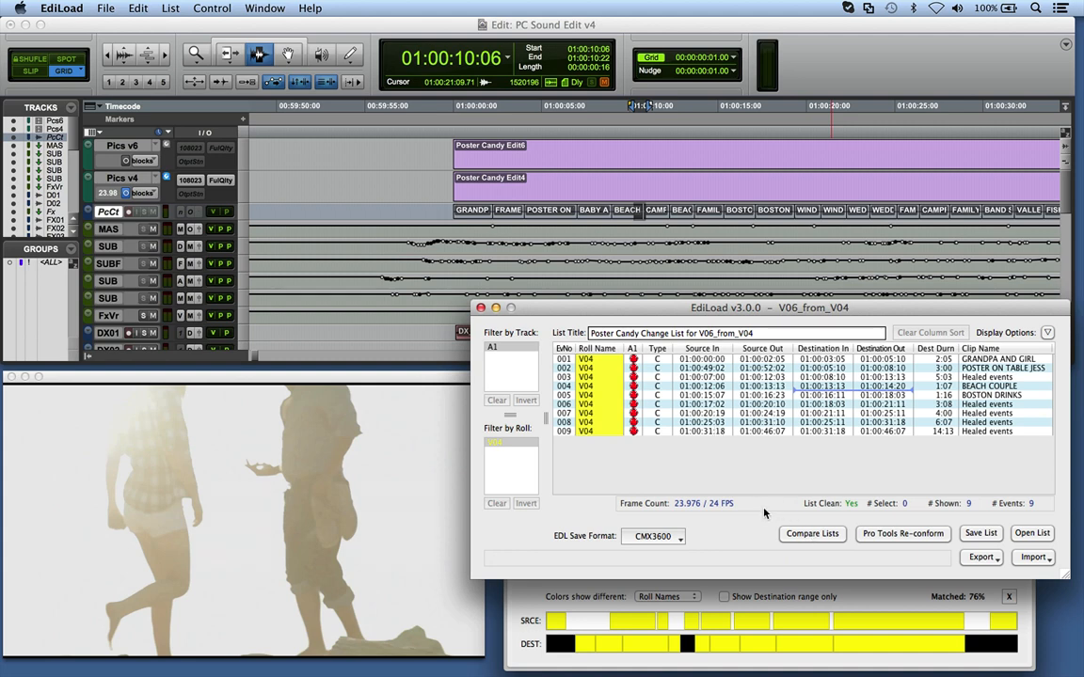
{"action": "left_click", "coordinate": [811, 533]}
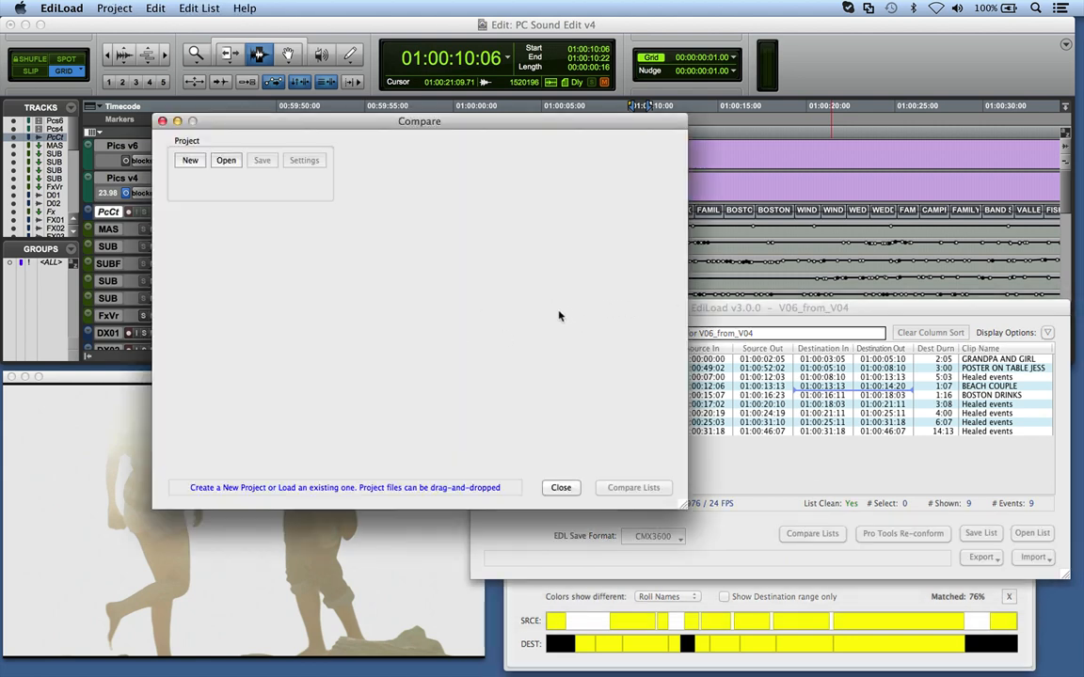
{"action": "left_click", "coordinate": [561, 488]}
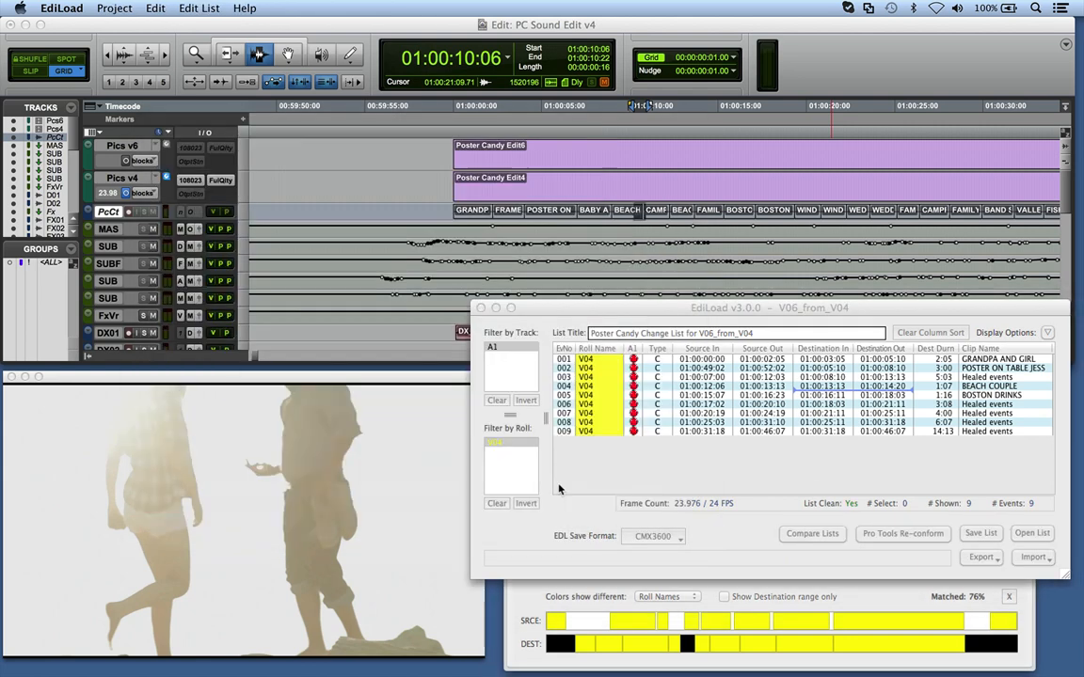
Switch to Pro Tools and look over the dialogue and effects tracks across the full timeline.
{"action": "left_click", "coordinate": [640, 272]}
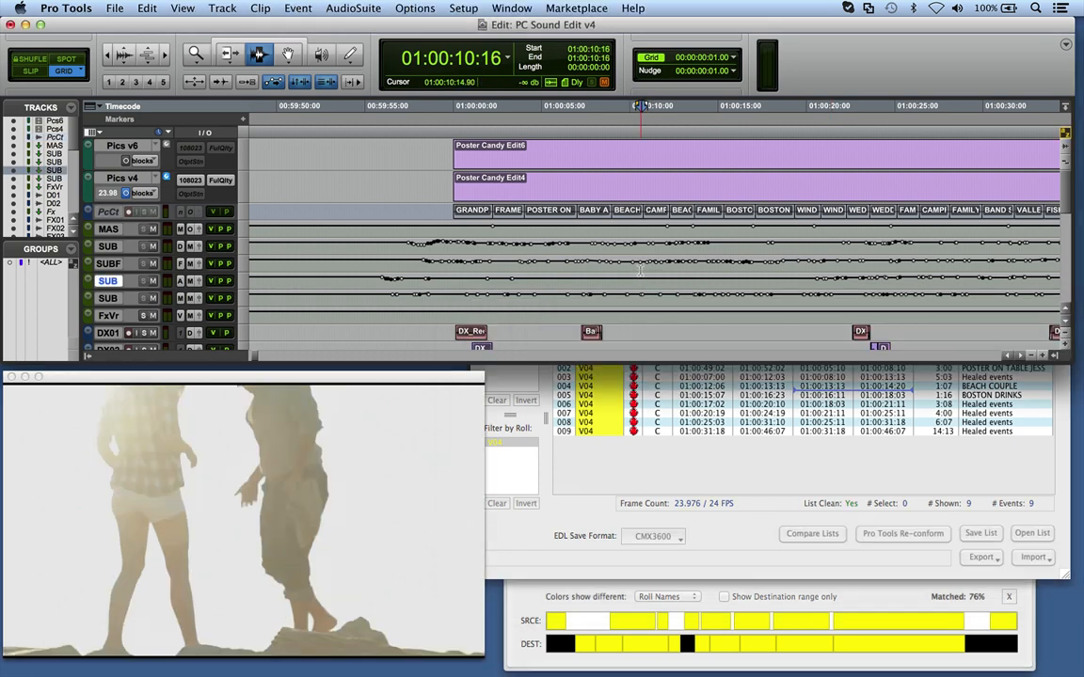
{"action": "key", "text": "r"}
{"action": "key", "text": "r"}
{"action": "scroll", "coordinate": [546, 277], "scroll_direction": "down", "scroll_amount": 3}
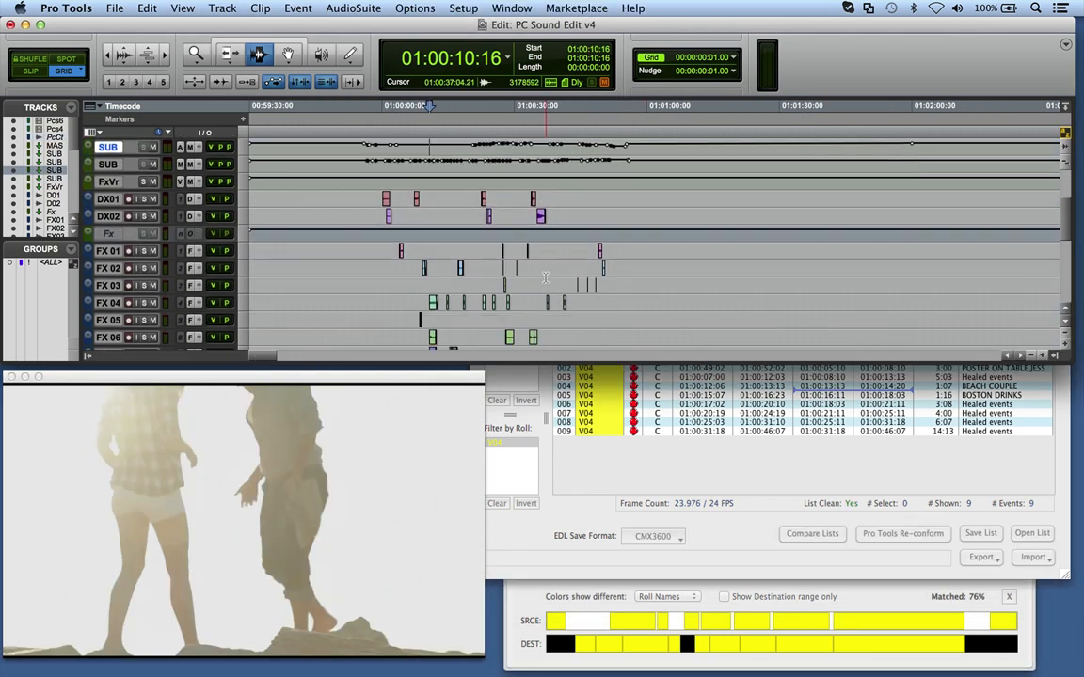
{"action": "left_click", "coordinate": [500, 180]}
{"action": "scroll", "coordinate": [518, 222], "scroll_direction": "up", "scroll_amount": 5}
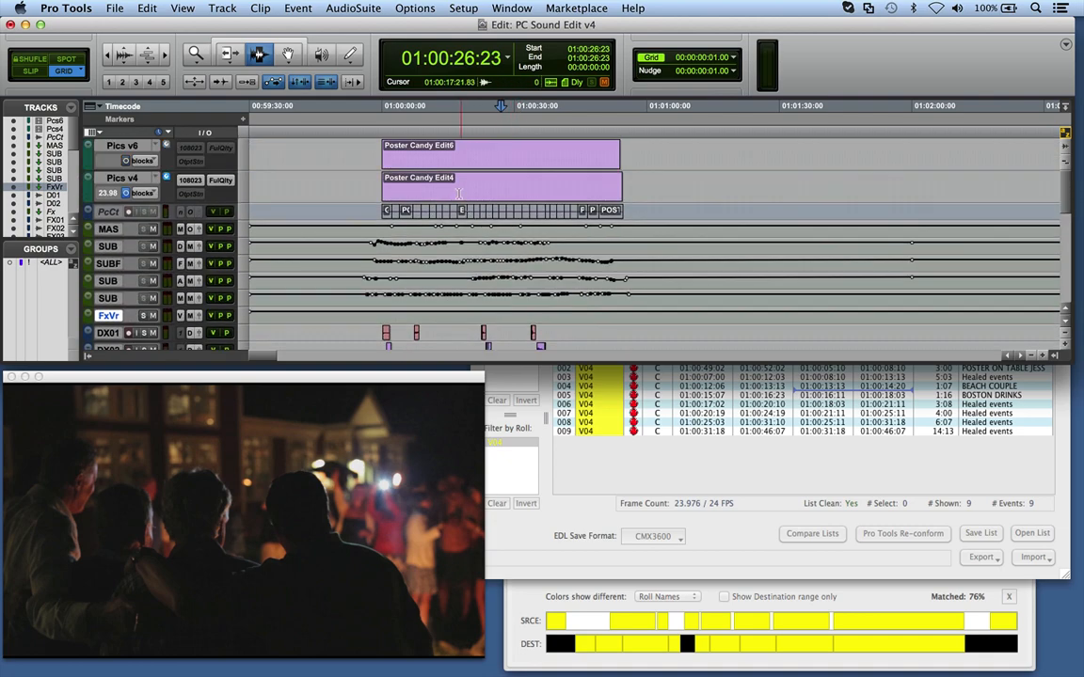
Select about 48 seconds of the Poster Candy Edit4 clip on the Pics v4 track, starting at 01:00:01:21.
{"action": "left_click", "coordinate": [459, 188]}
{"action": "key", "text": "t"}
{"action": "left_click_drag", "start_coordinate": [519, 189], "coordinate": [941, 186]}
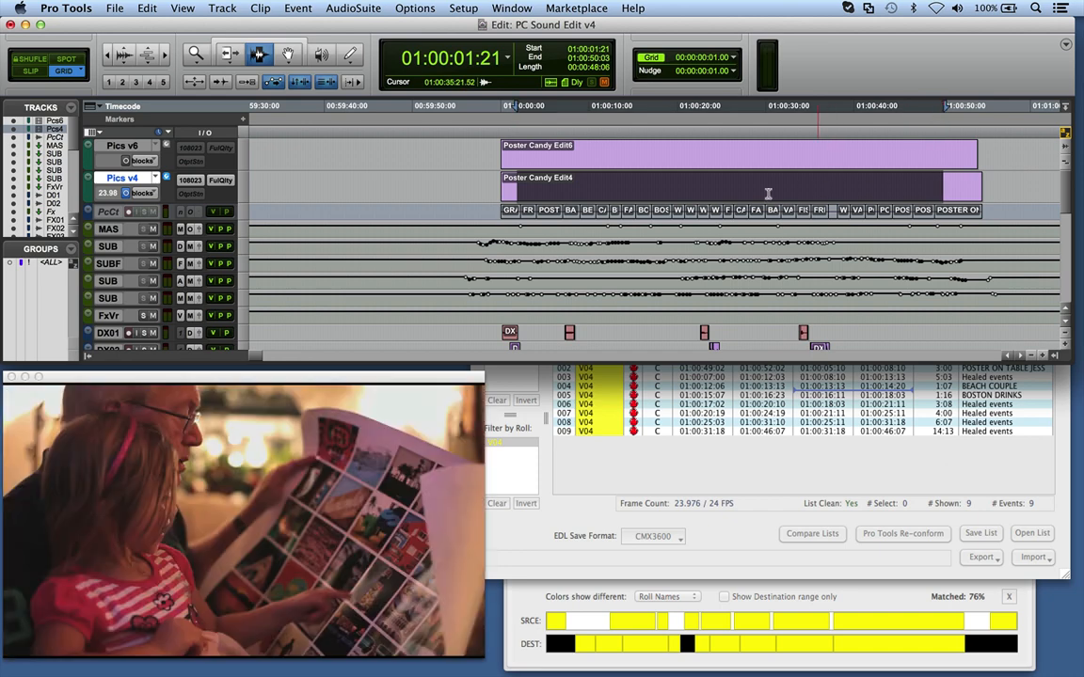
Check several positions near the start of the Poster Candy Edit4 clip, ending at 01:00:00:23.
{"action": "left_click", "coordinate": [638, 172]}
{"action": "left_click", "coordinate": [538, 191]}
{"action": "key", "text": "t"}
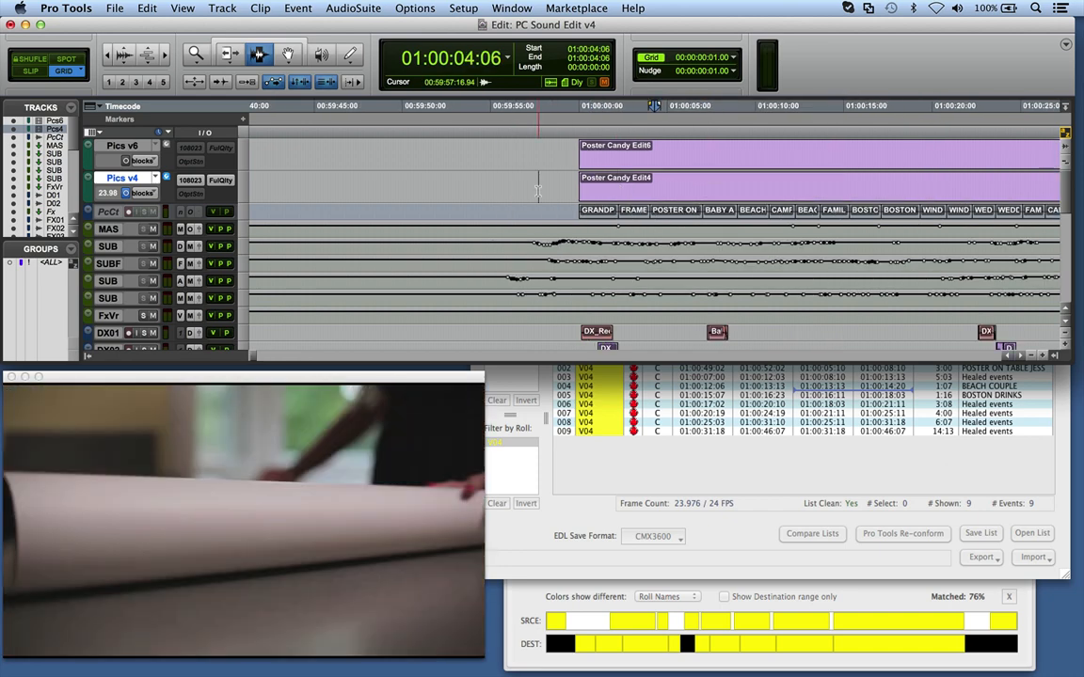
{"action": "left_click", "coordinate": [630, 191]}
{"action": "key", "text": "t"}
{"action": "key", "text": "r"}
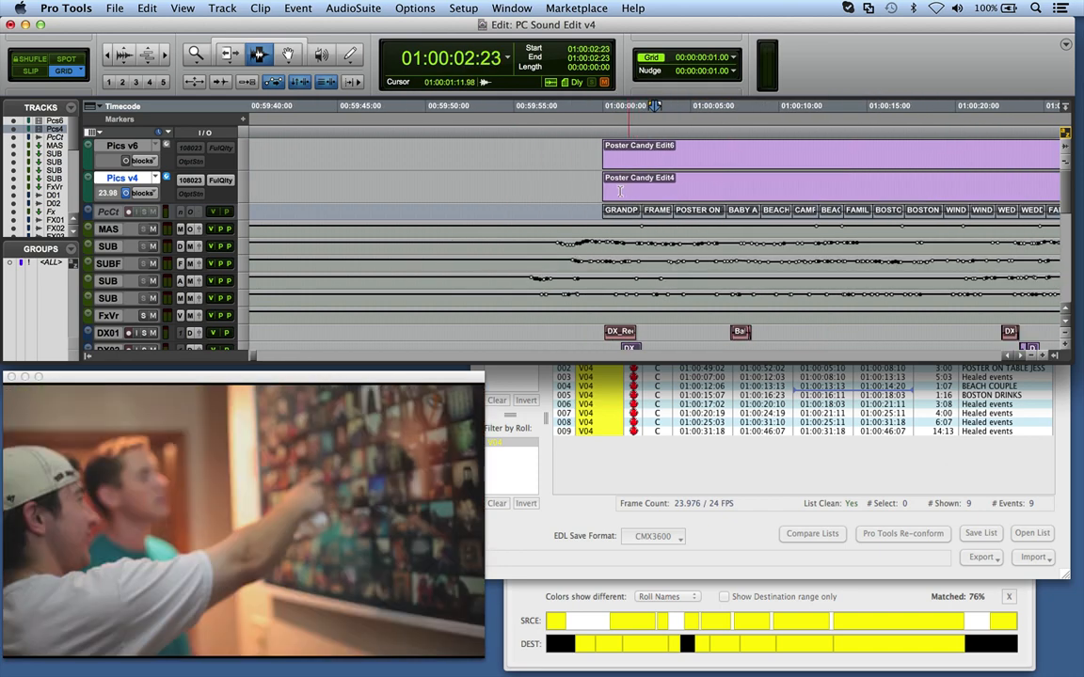
{"action": "left_click", "coordinate": [620, 191]}
{"action": "key", "text": "r"}
Select all the dialogue clips on the DX01 and DX02 tracks, from 00:59:59:10 to 01:00:37:16.
{"action": "scroll", "coordinate": [589, 199], "scroll_direction": "down", "scroll_amount": 3}
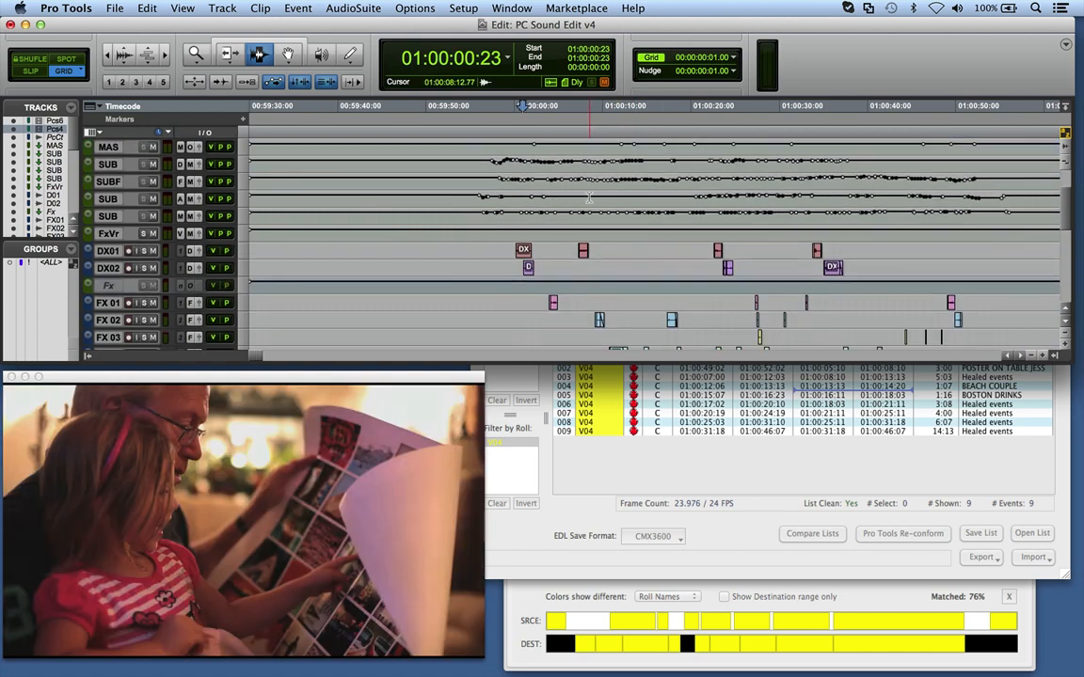
{"action": "scroll", "coordinate": [574, 245], "scroll_direction": "up", "scroll_amount": 3}
{"action": "scroll", "coordinate": [550, 304], "scroll_direction": "down", "scroll_amount": 3}
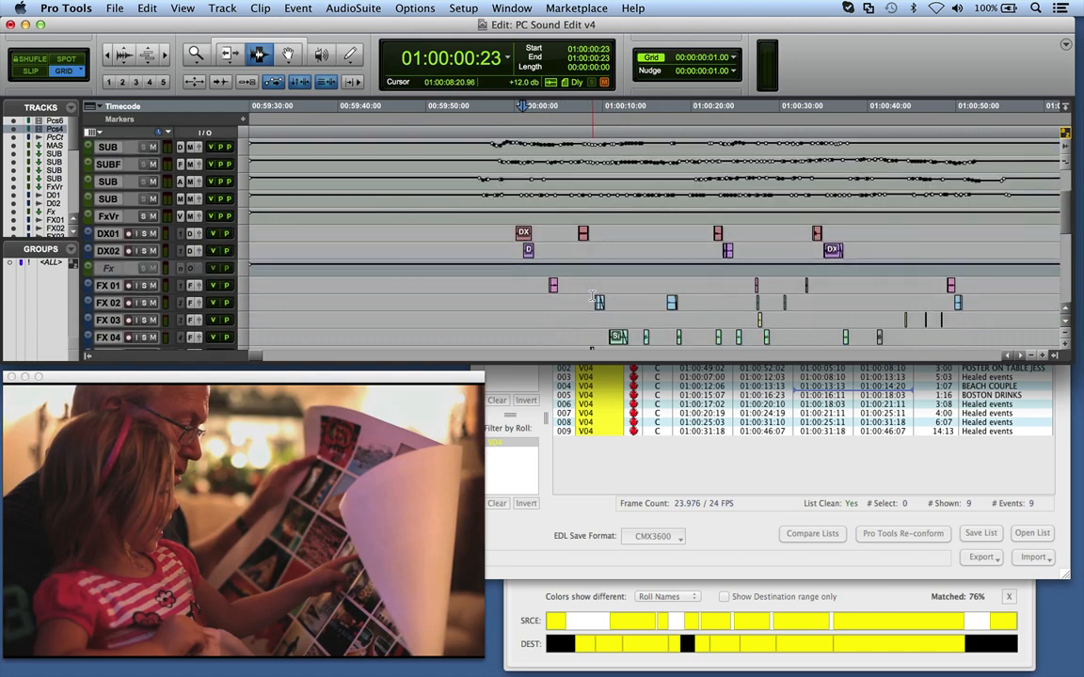
{"action": "left_click_drag", "start_coordinate": [511, 233], "coordinate": [849, 247]}
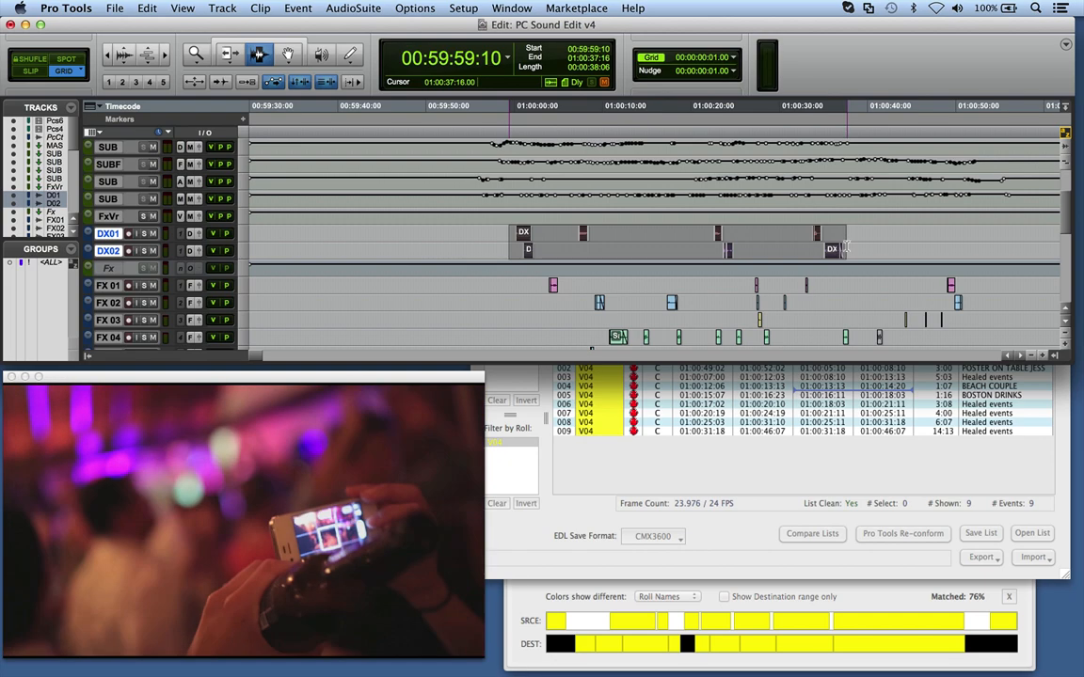
Select a range across the effects tracks, then about 14 seconds across AT02 to AT04 starting at 00:59:54:23.
{"action": "scroll", "coordinate": [511, 222], "scroll_direction": "down", "scroll_amount": 3}
{"action": "left_click_drag", "start_coordinate": [511, 222], "coordinate": [675, 325]}
{"action": "scroll", "coordinate": [467, 282], "scroll_direction": "down", "scroll_amount": 1}
{"action": "left_click_drag", "start_coordinate": [468, 282], "coordinate": [594, 301]}
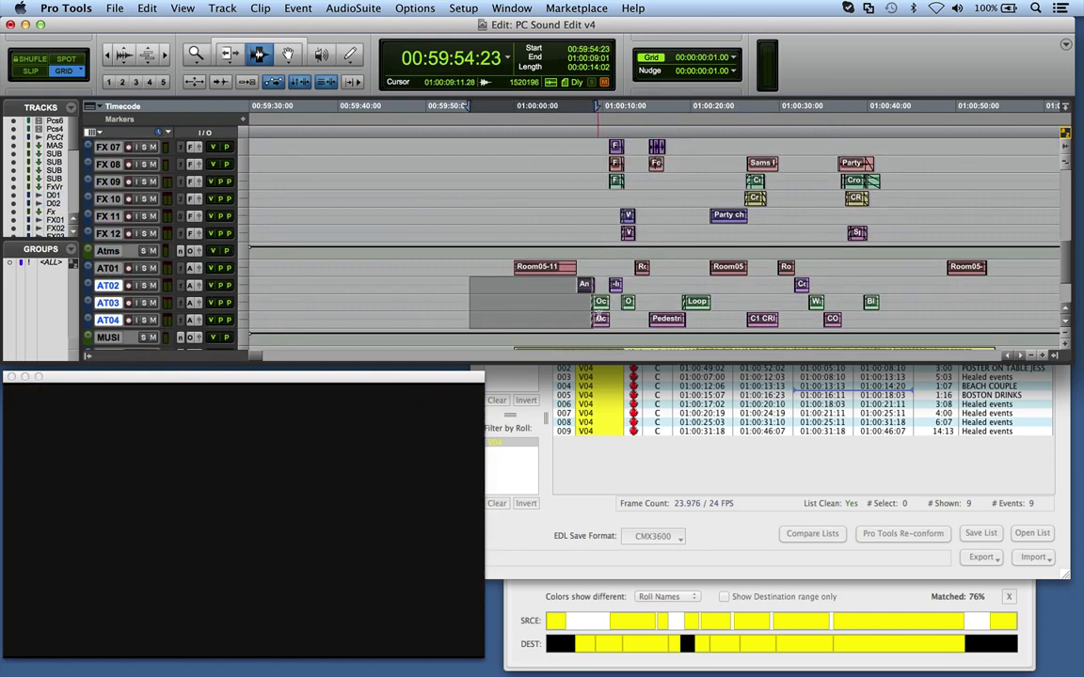
Select the part of the Poster Candy Edit4 clip from 01:00:03:14 to 01:00:14:06 on the Pics v4 track.
{"action": "scroll", "coordinate": [557, 188], "scroll_direction": "up", "scroll_amount": 10}
{"action": "left_click_drag", "start_coordinate": [548, 188], "coordinate": [638, 195]}
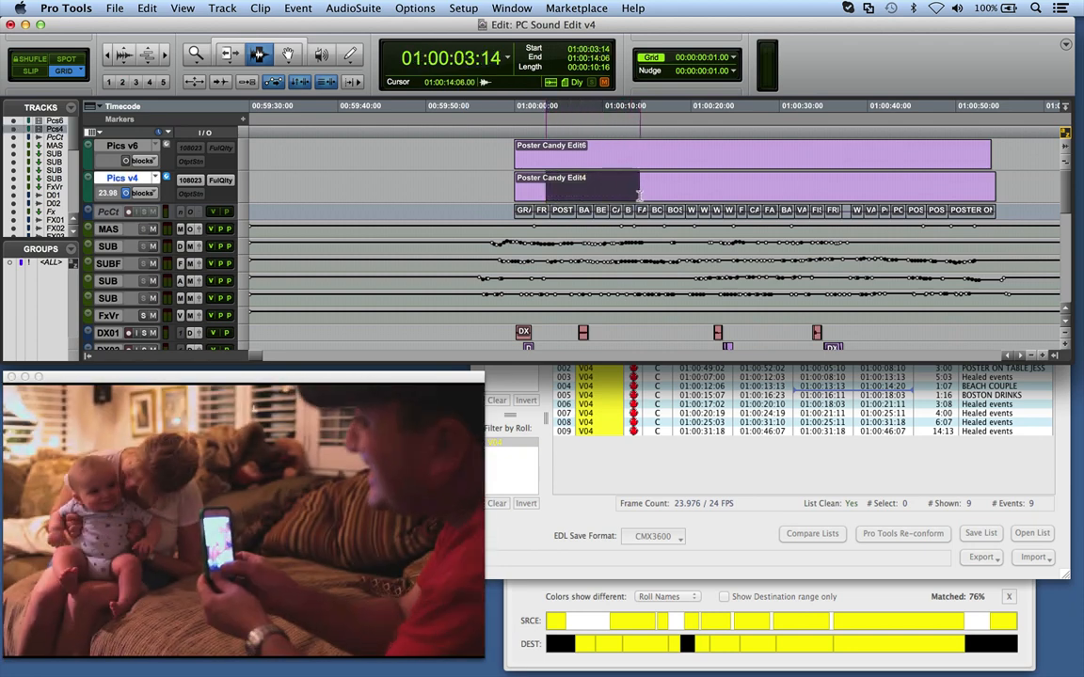
Check the picture at 01:00:14:00 on the Pics v4 track and at 01:00:07:00 on the Pics v6 track.
{"action": "left_click", "coordinate": [638, 192]}
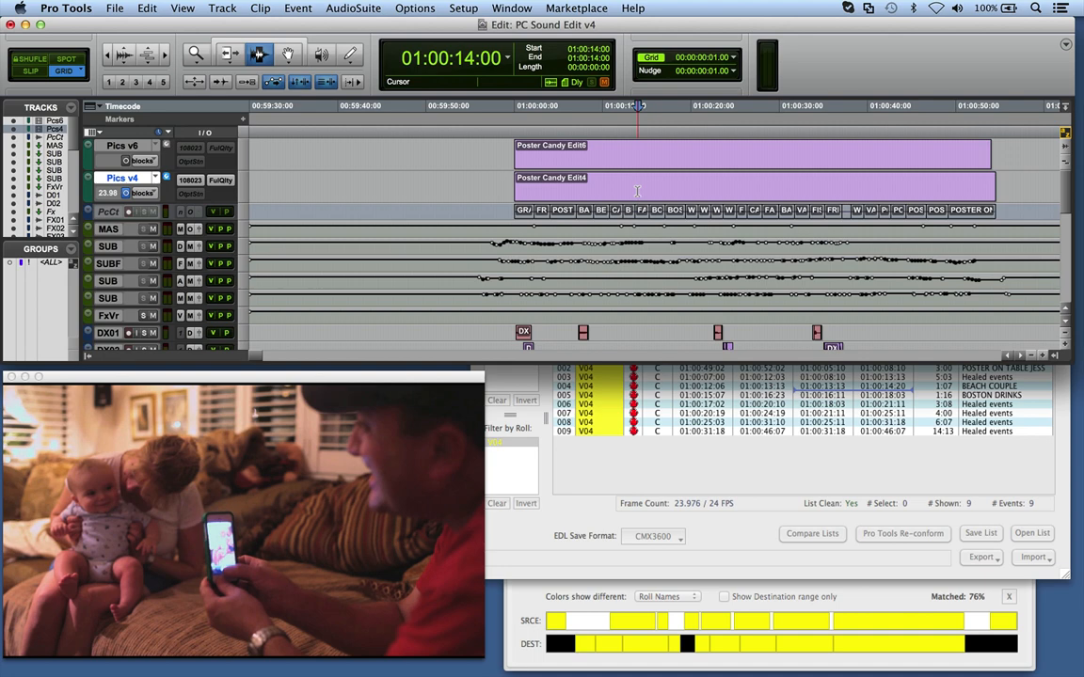
{"action": "scroll", "coordinate": [637, 191], "scroll_direction": "down", "scroll_amount": 5}
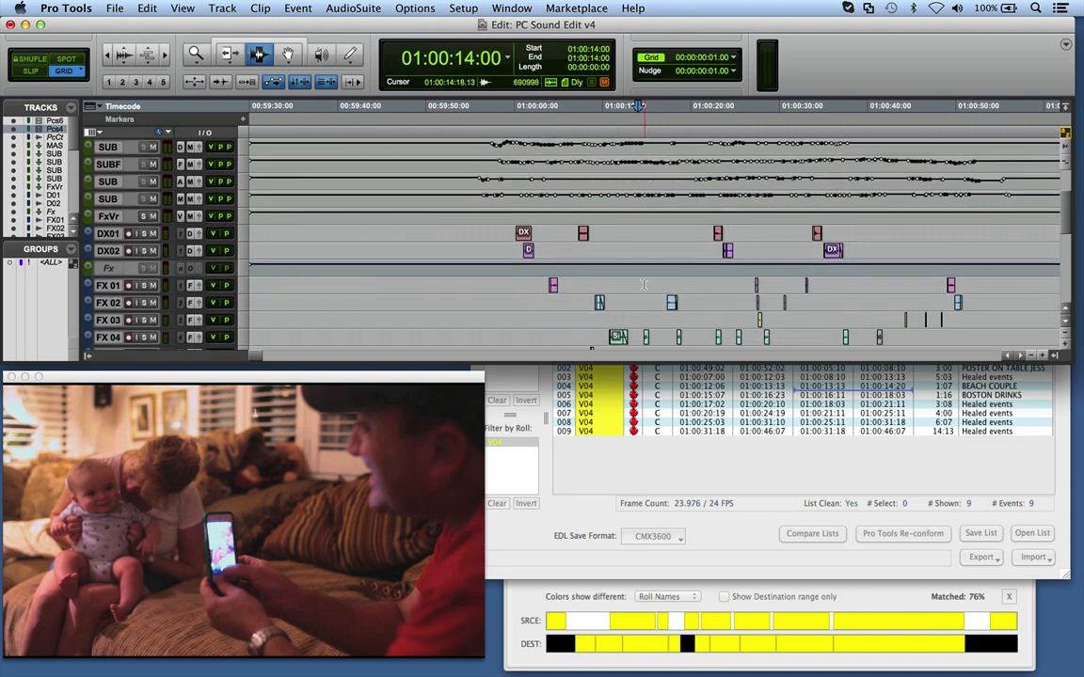
{"action": "scroll", "coordinate": [643, 284], "scroll_direction": "up", "scroll_amount": 5}
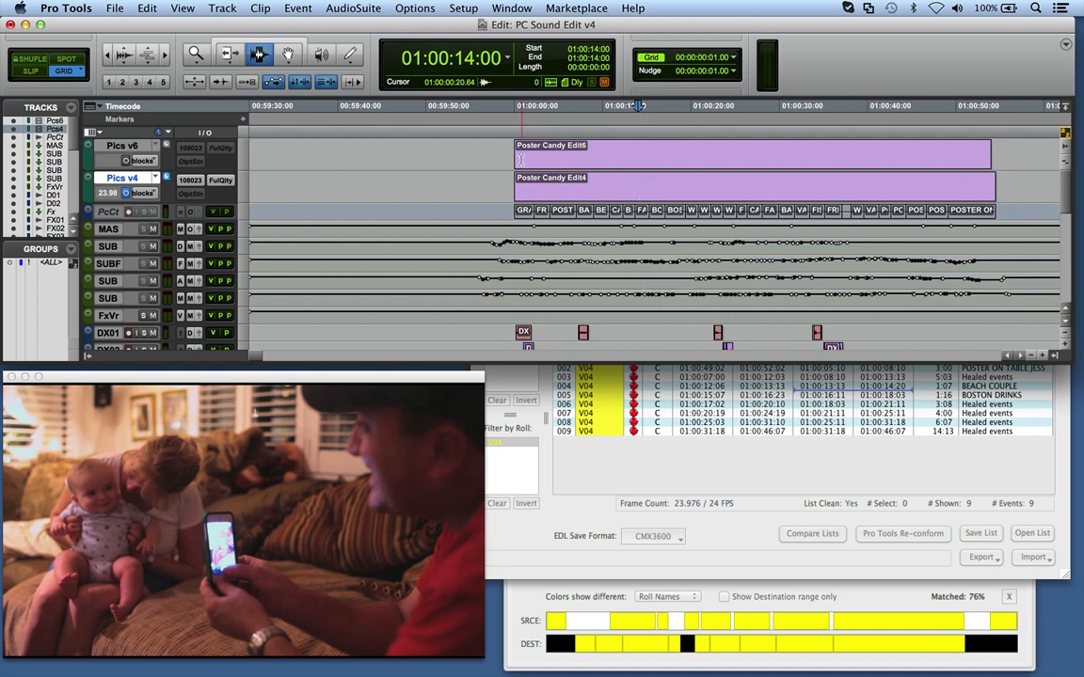
{"action": "left_click_drag", "start_coordinate": [522, 155], "coordinate": [613, 165]}
{"action": "left_click", "coordinate": [578, 161]}
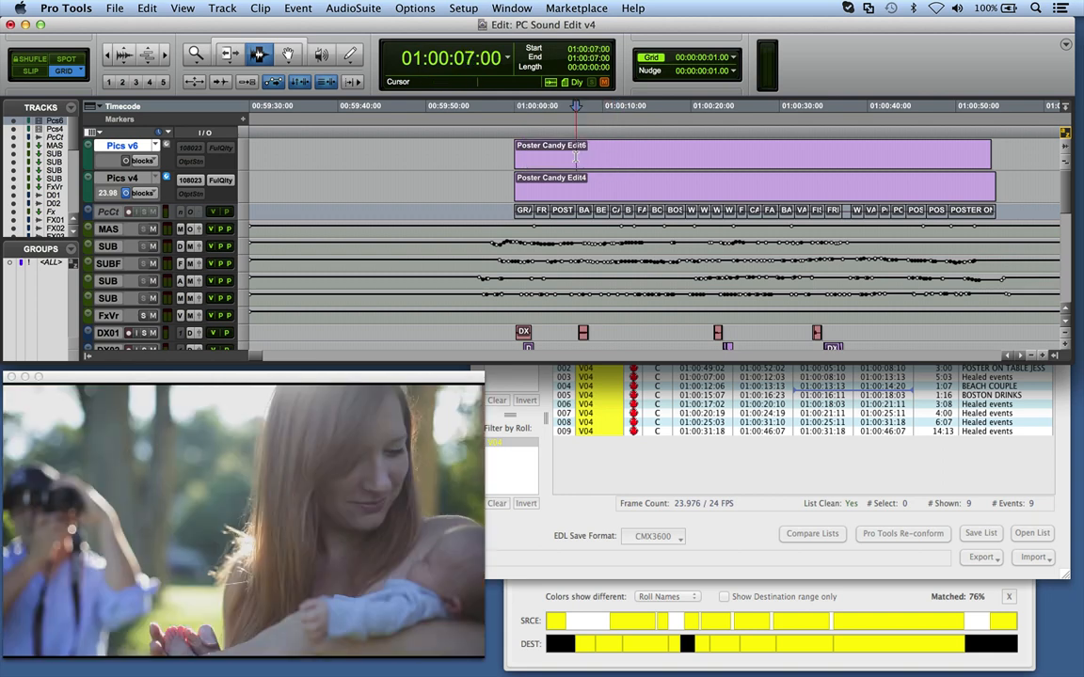
Check the Pics v4 picture at 00:59:59:14, just before the clip starts, and at 01:00:01:15.
{"action": "left_click", "coordinate": [510, 178]}
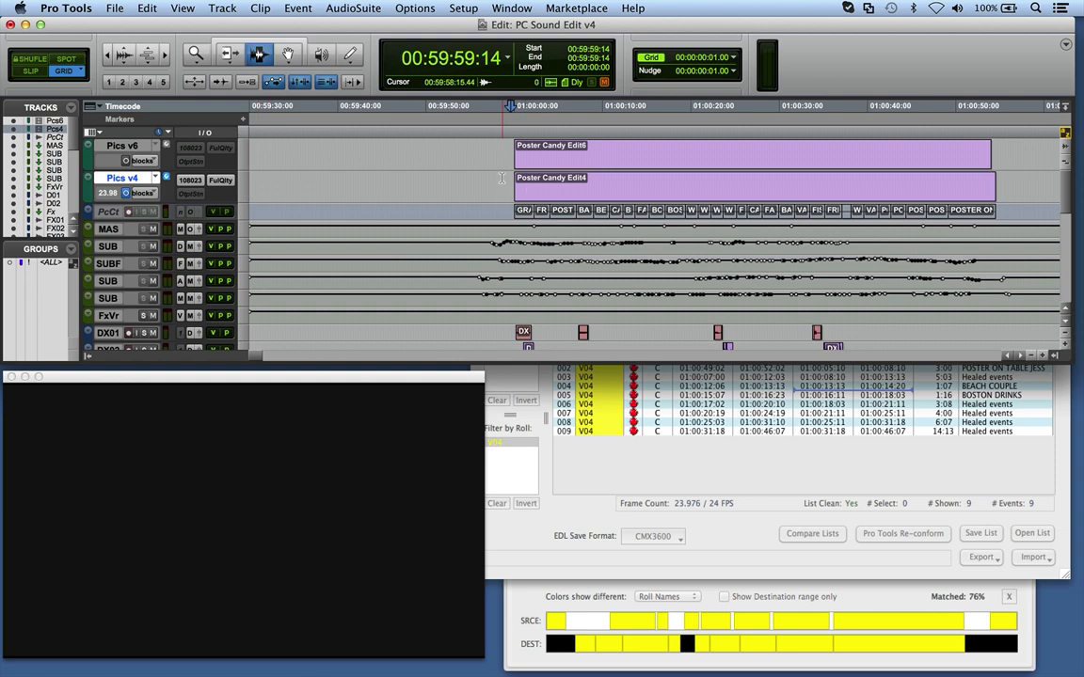
{"action": "left_click_drag", "start_coordinate": [505, 188], "coordinate": [528, 188]}
{"action": "left_click", "coordinate": [528, 189]}
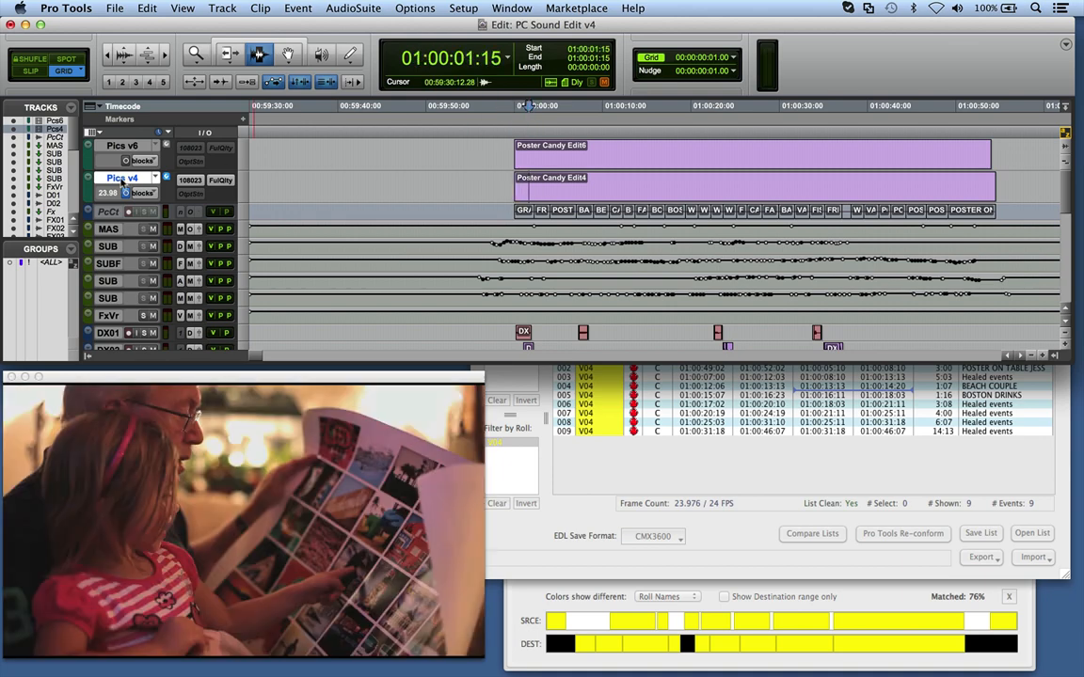
Put the Pics v6 video track online and scrub its picture from 00:59:58:07 to 01:00:04:15.
{"action": "left_click", "coordinate": [125, 160]}
{"action": "left_click_drag", "start_coordinate": [500, 151], "coordinate": [552, 158]}
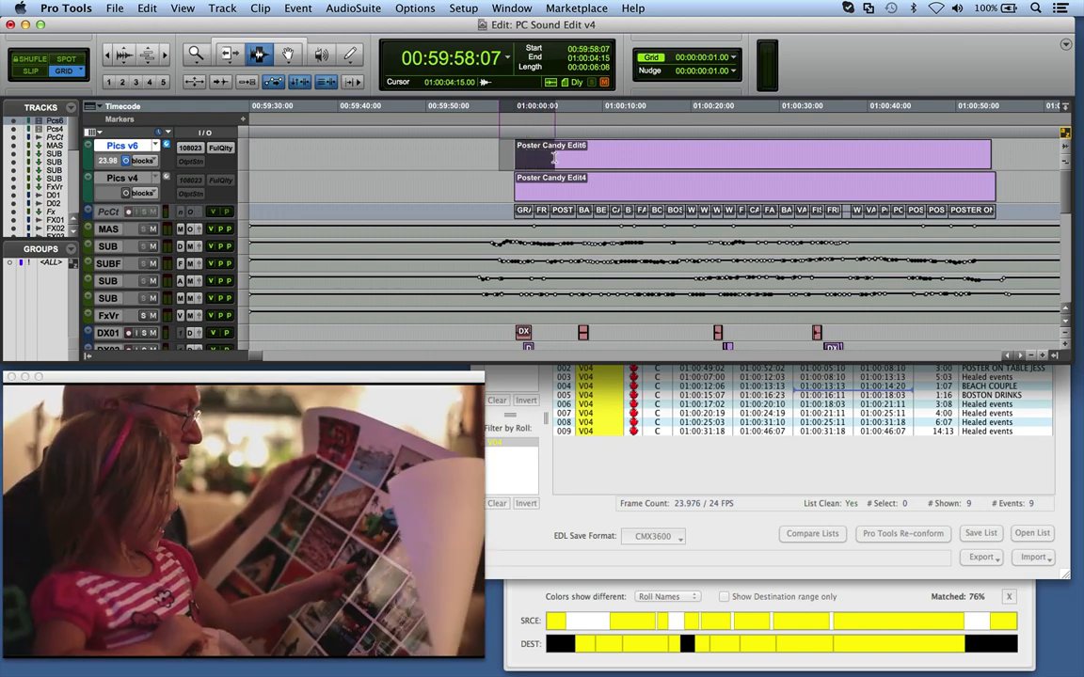
{"action": "left_click", "coordinate": [553, 158]}
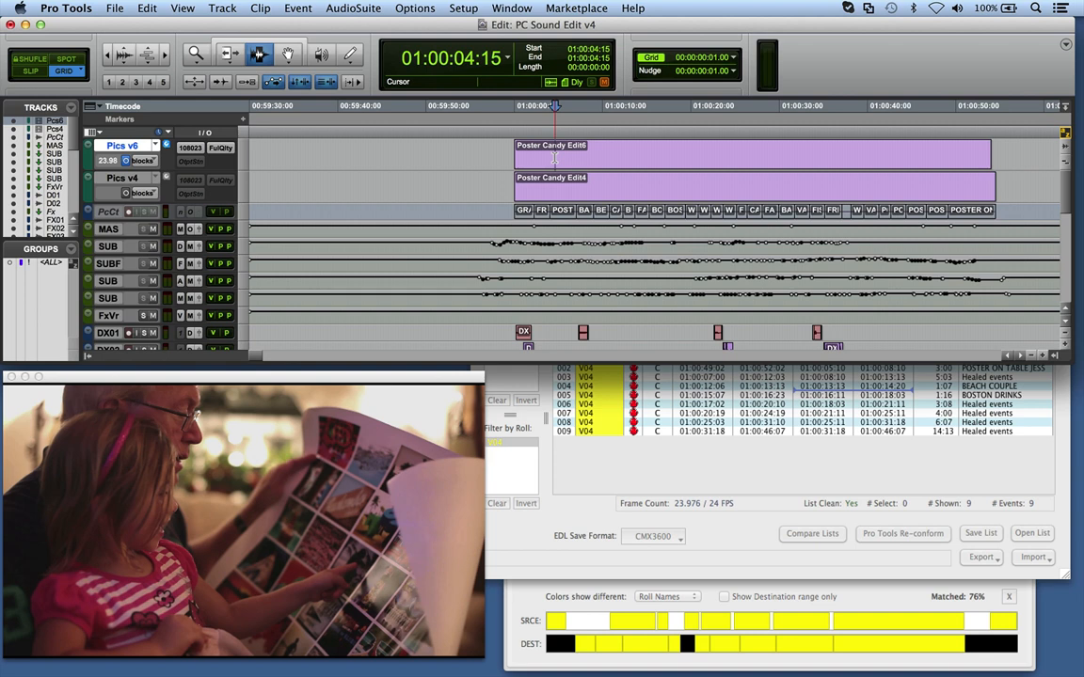
Switch to EdiLoad with the other applications hidden, and close the loaded change list together with its comparison graph.
{"action": "left_click", "coordinate": [1055, 606], "text": "alt"}
{"action": "left_click", "coordinate": [955, 307]}
{"action": "key", "text": "super+w"}
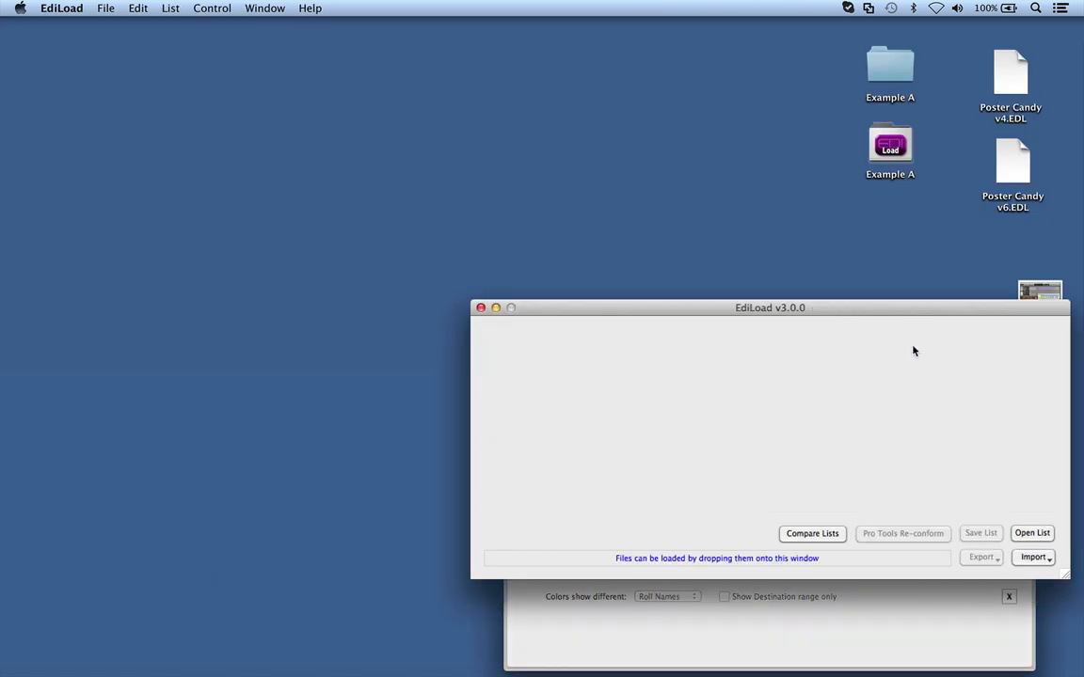
{"action": "left_click", "coordinate": [1009, 597]}
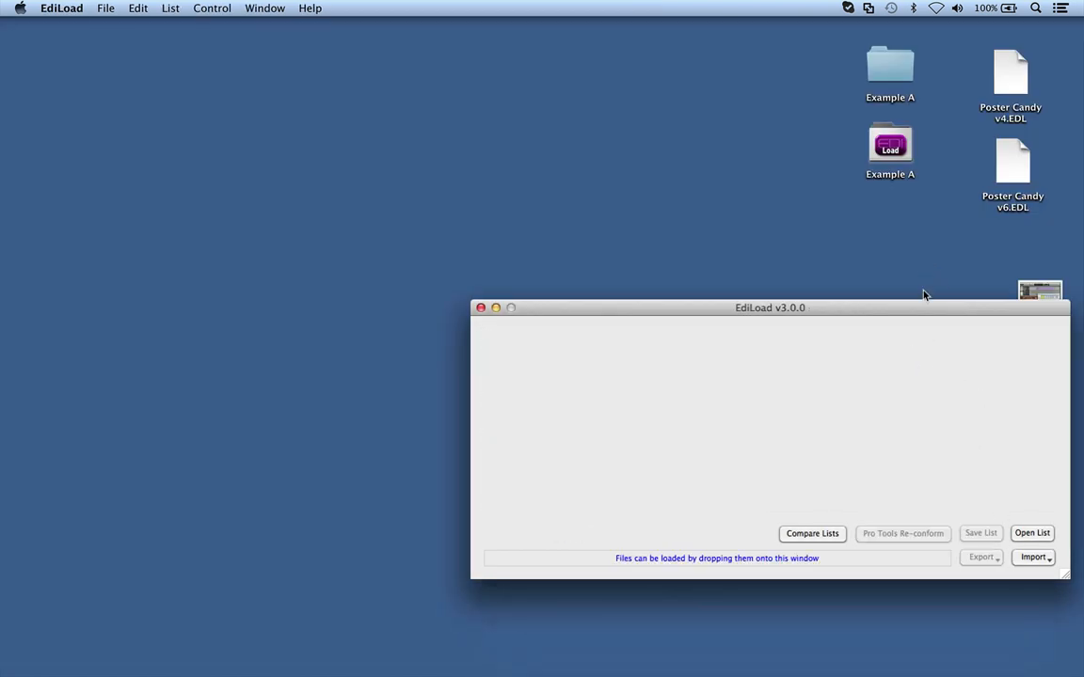
{"action": "left_click_drag", "start_coordinate": [926, 311], "coordinate": [915, 327]}
Open Poster Candy v4.EDL from the desktop in a taller text window, examine its event list, and close it.
{"action": "double_click", "coordinate": [1010, 75]}
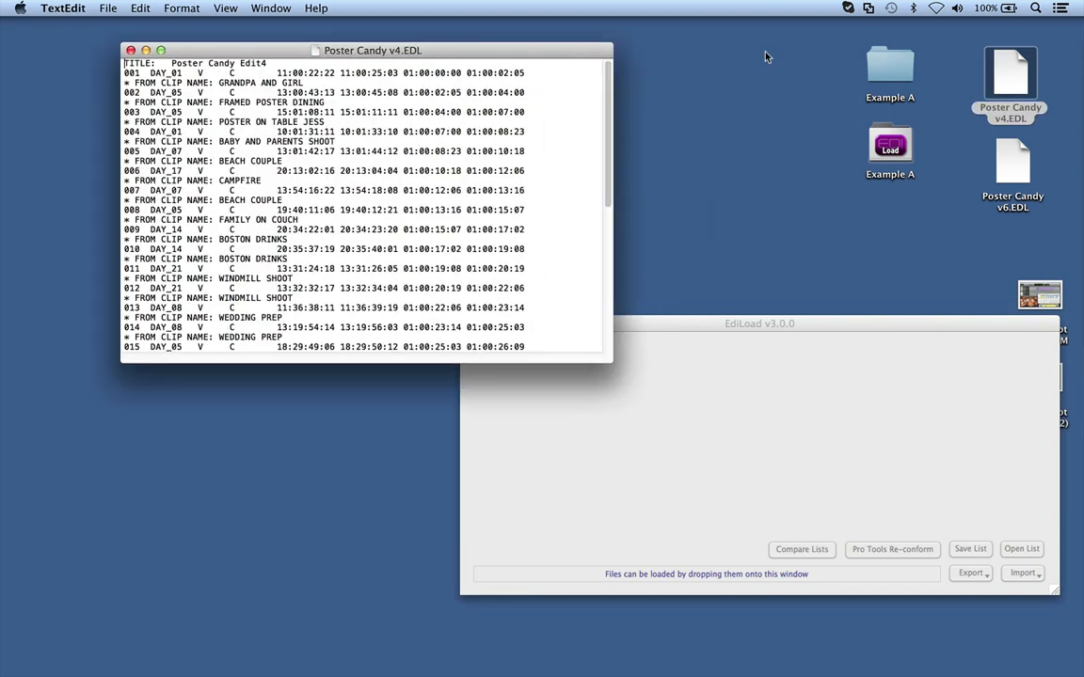
{"action": "left_click_drag", "start_coordinate": [417, 48], "coordinate": [488, 82]}
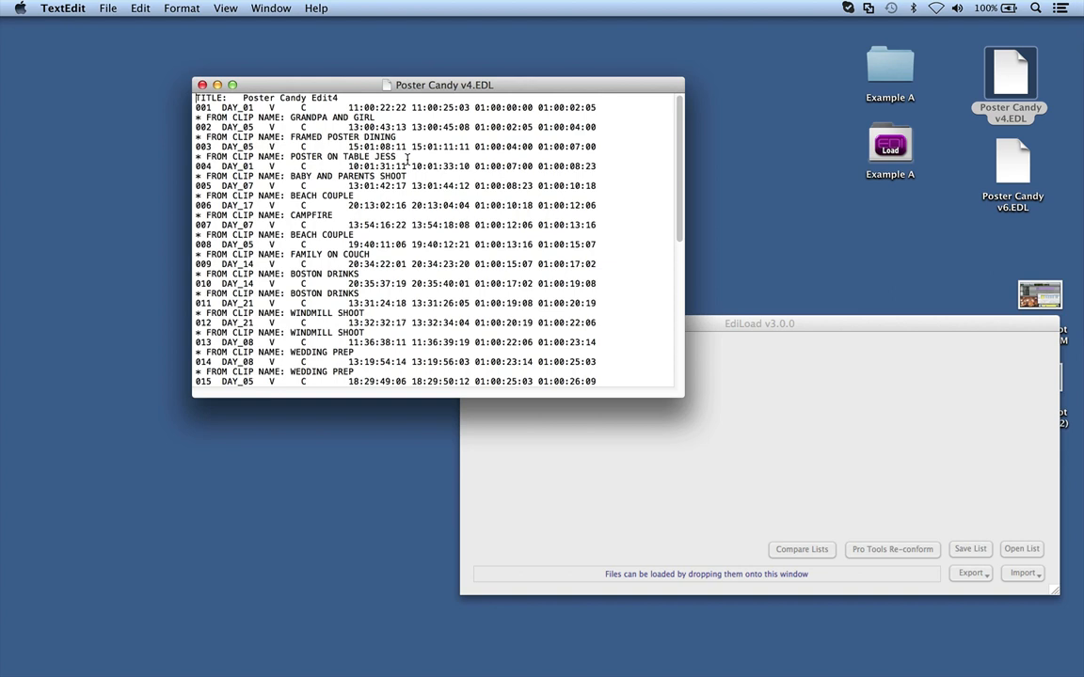
{"action": "left_click_drag", "start_coordinate": [684, 394], "coordinate": [658, 533]}
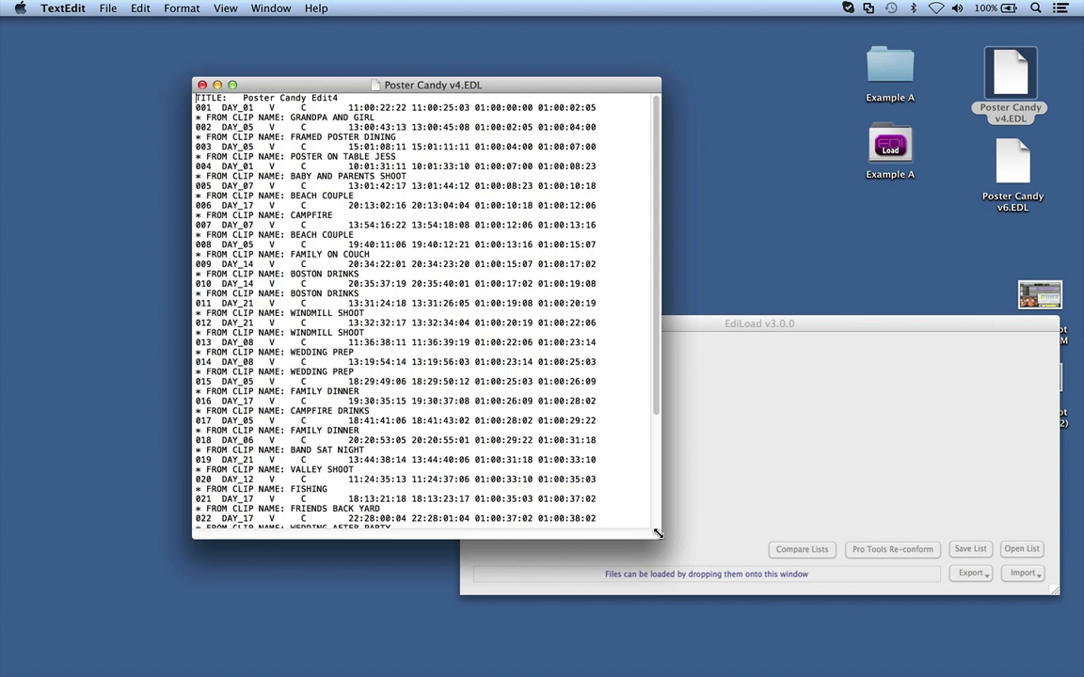
{"action": "left_click", "coordinate": [1012, 168]}
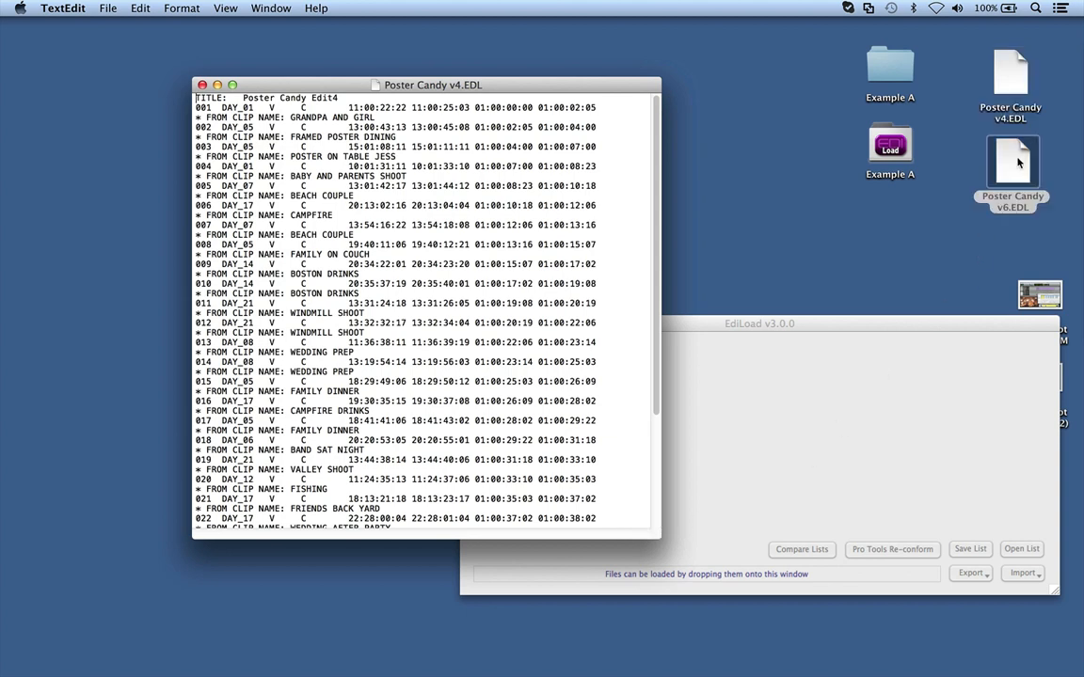
{"action": "left_click", "coordinate": [563, 86]}
{"action": "left_click", "coordinate": [203, 85]}
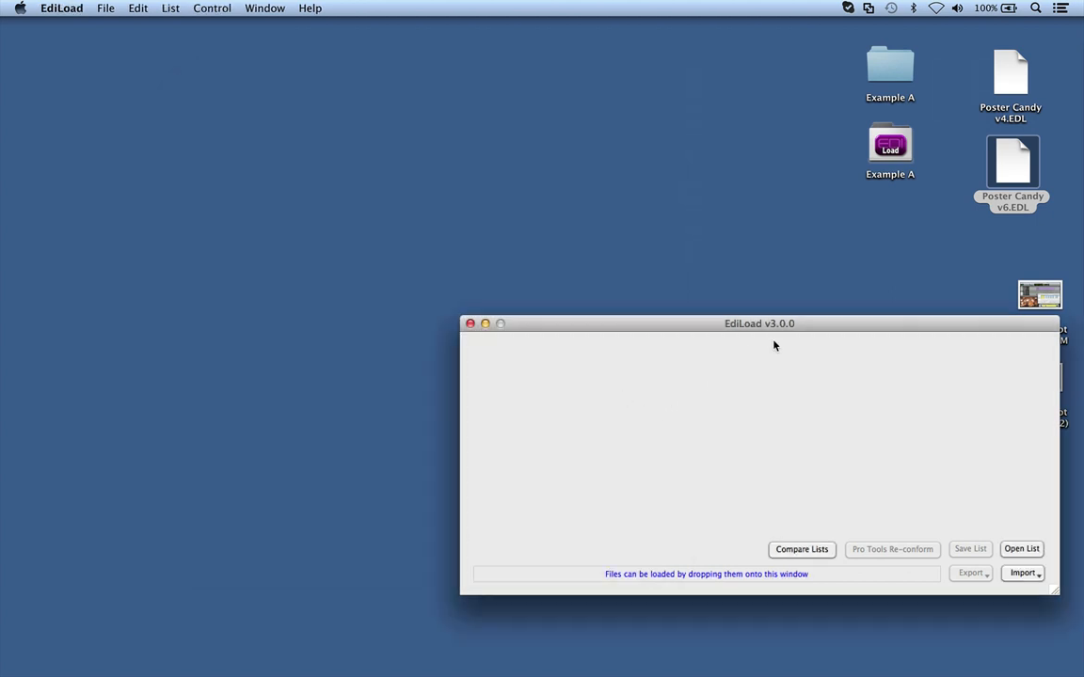
Create a new comparison project named Poster Candy with a frame count of 23.976 / 24 FPS.
{"action": "left_click", "coordinate": [807, 550]}
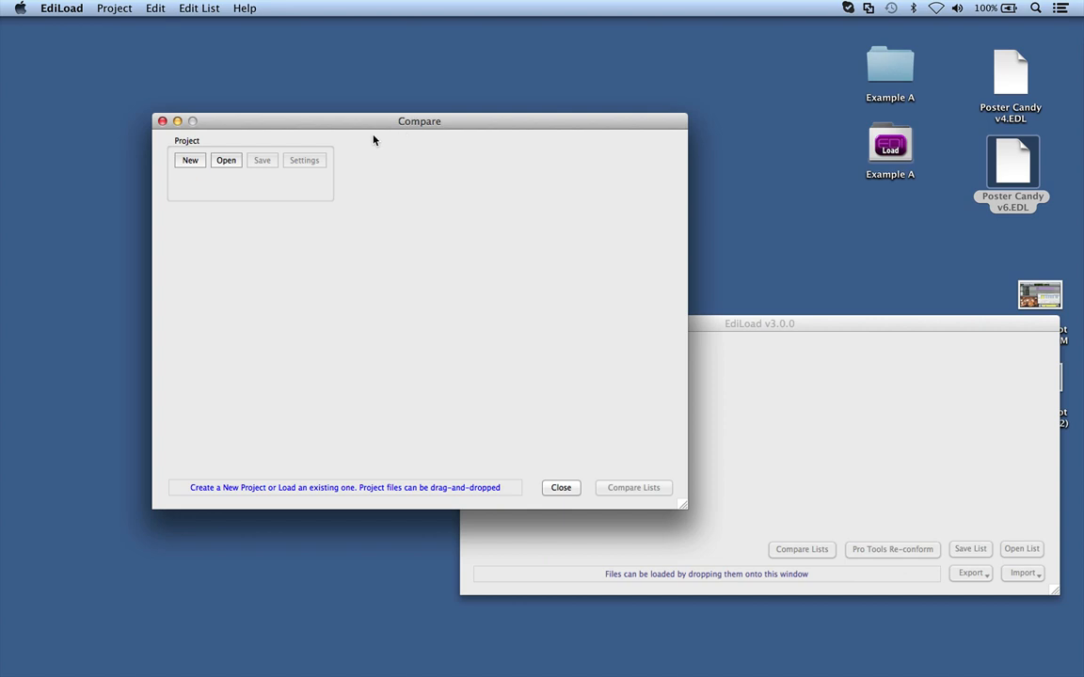
{"action": "left_click", "coordinate": [190, 161]}
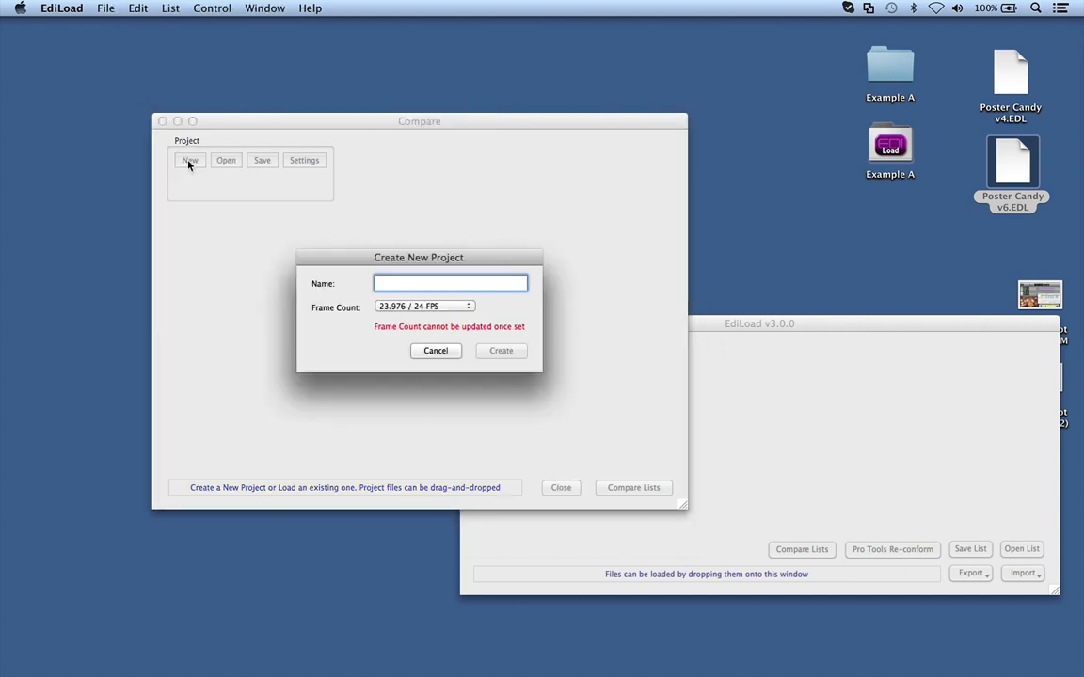
{"action": "type", "text": "Poster Candy"}
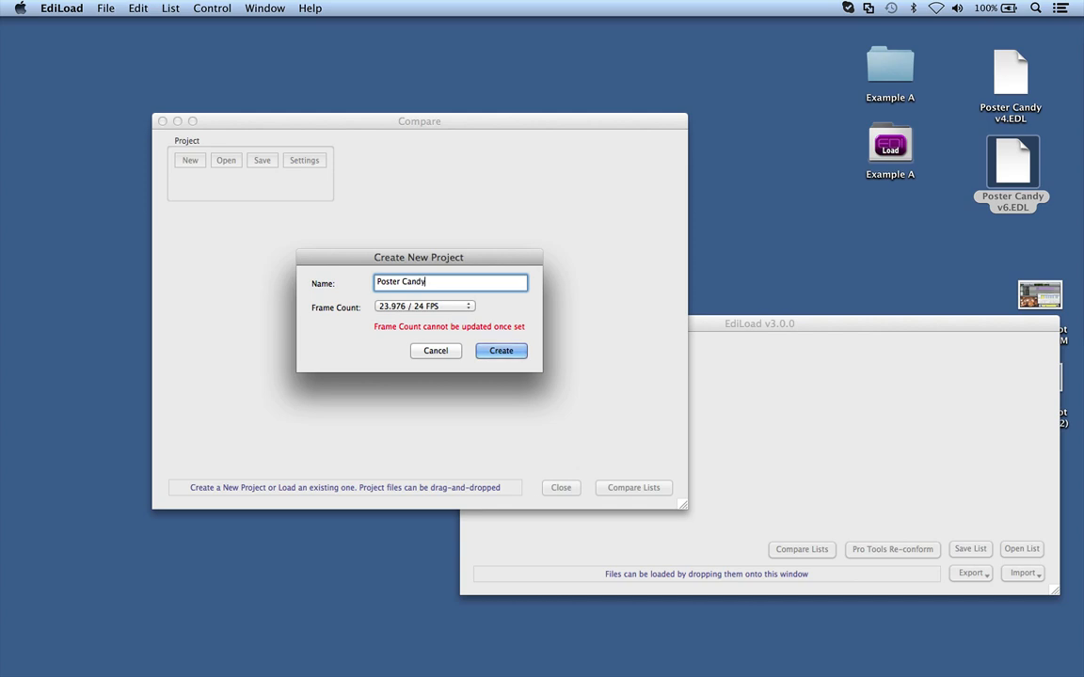
{"action": "key", "text": "Return"}
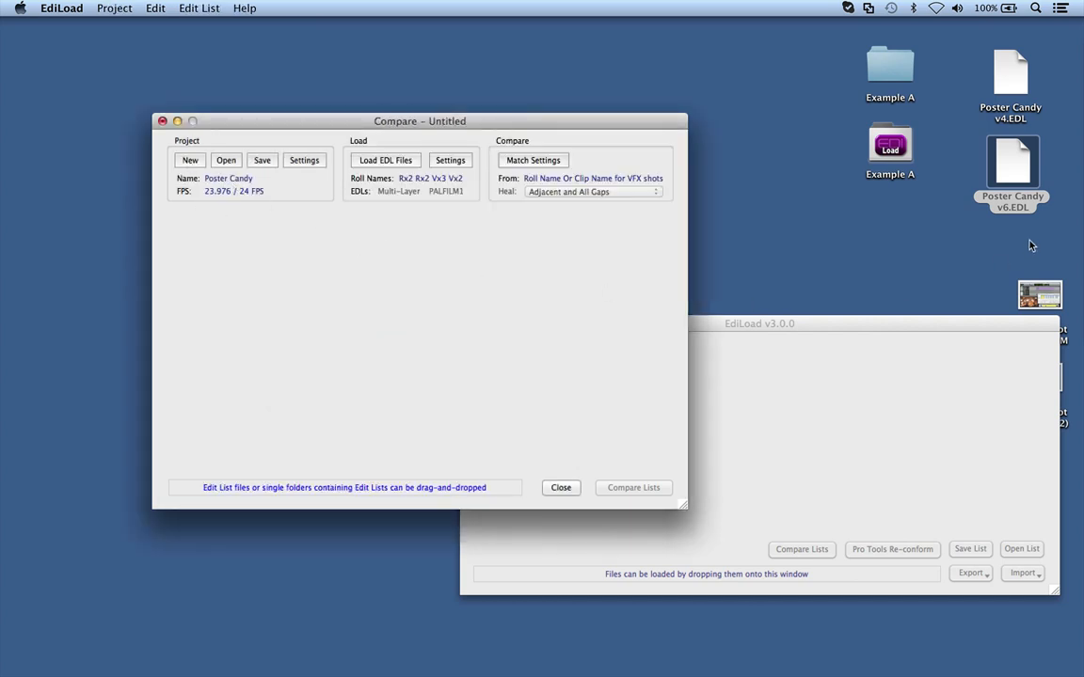
Load Poster Candy v4.EDL and Poster Candy v6.EDL into the project with the group name left empty.
{"action": "left_click", "coordinate": [1008, 82], "text": "super"}
{"action": "left_click_drag", "start_coordinate": [1009, 82], "coordinate": [253, 279]}
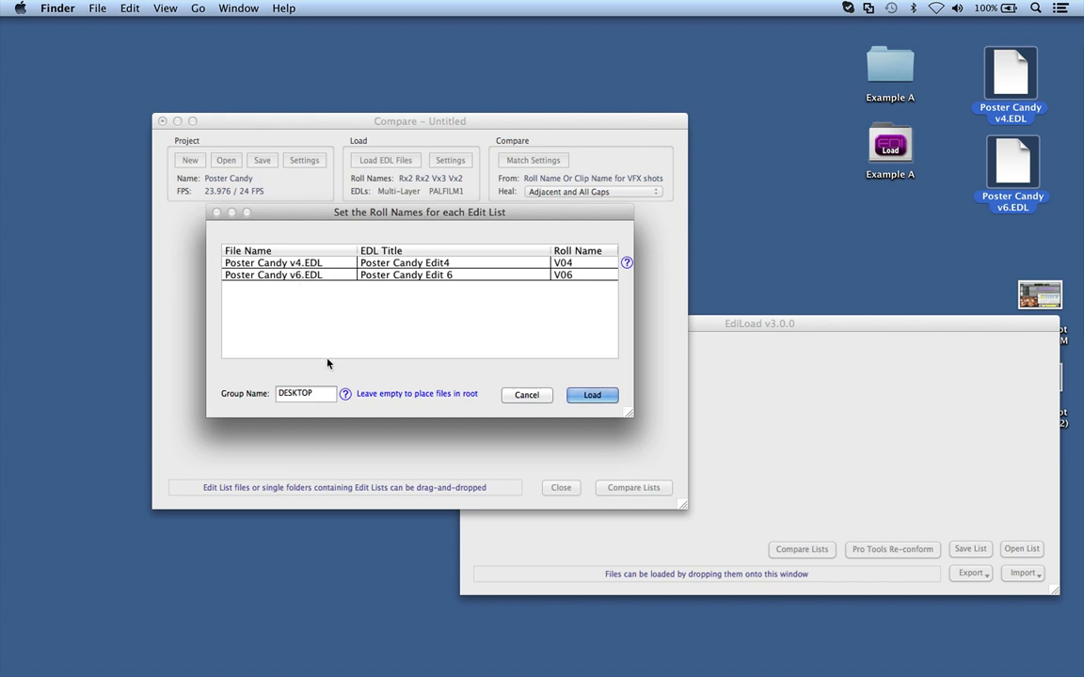
{"action": "left_click", "coordinate": [321, 394]}
{"action": "left_click_drag", "start_coordinate": [321, 395], "coordinate": [223, 397]}
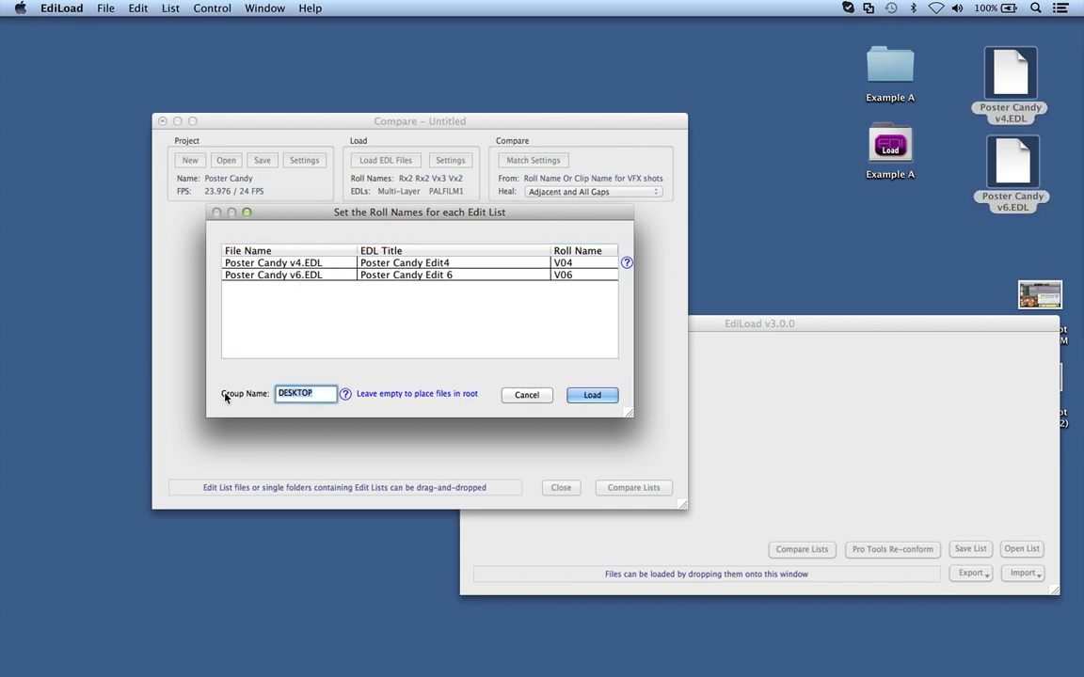
{"action": "key", "text": "BackSpace"}
{"action": "left_click", "coordinate": [576, 400]}
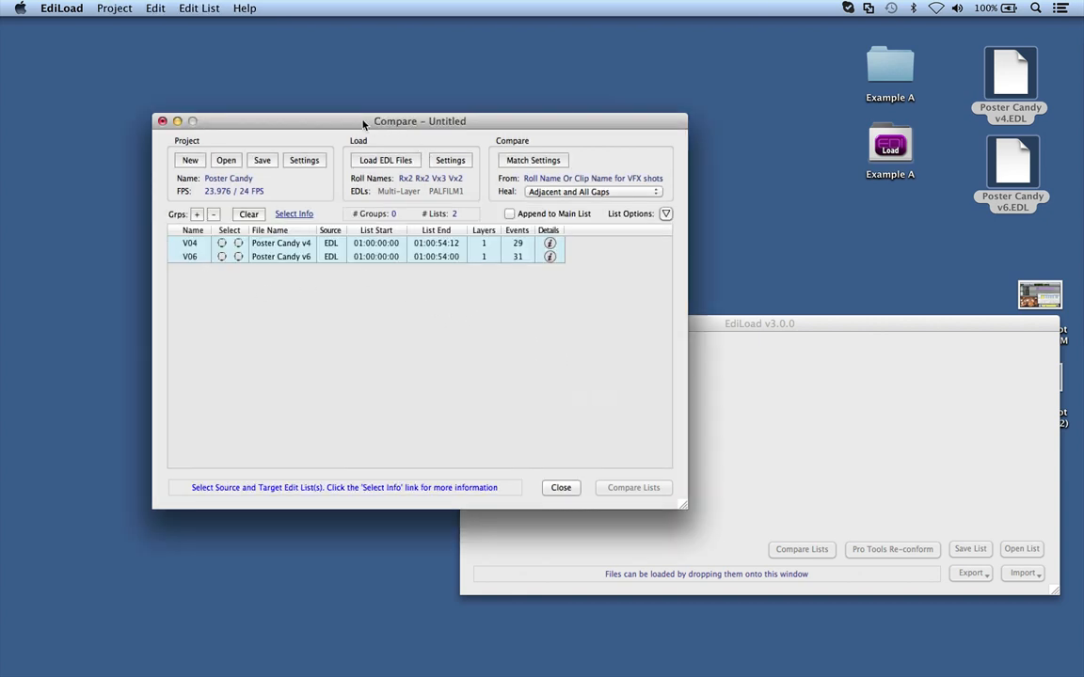
Save the comparison project as Poster Candy on the Desktop and remove the screenshot files from the desktop.
{"action": "left_click_drag", "start_coordinate": [362, 124], "coordinate": [326, 128]}
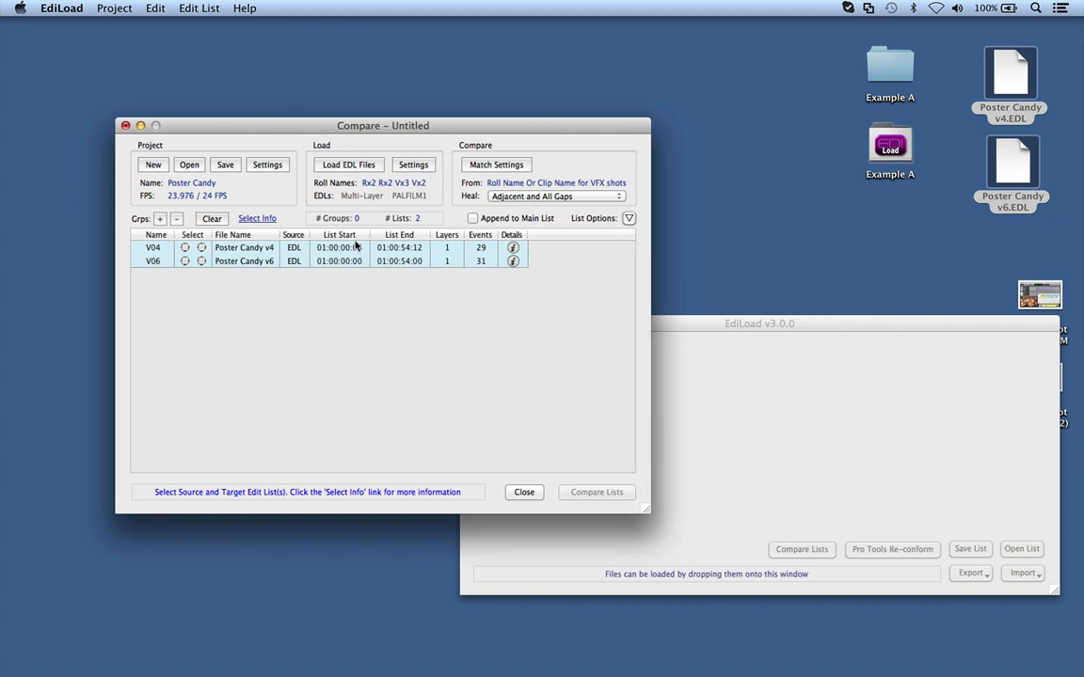
{"action": "key", "text": "super+s"}
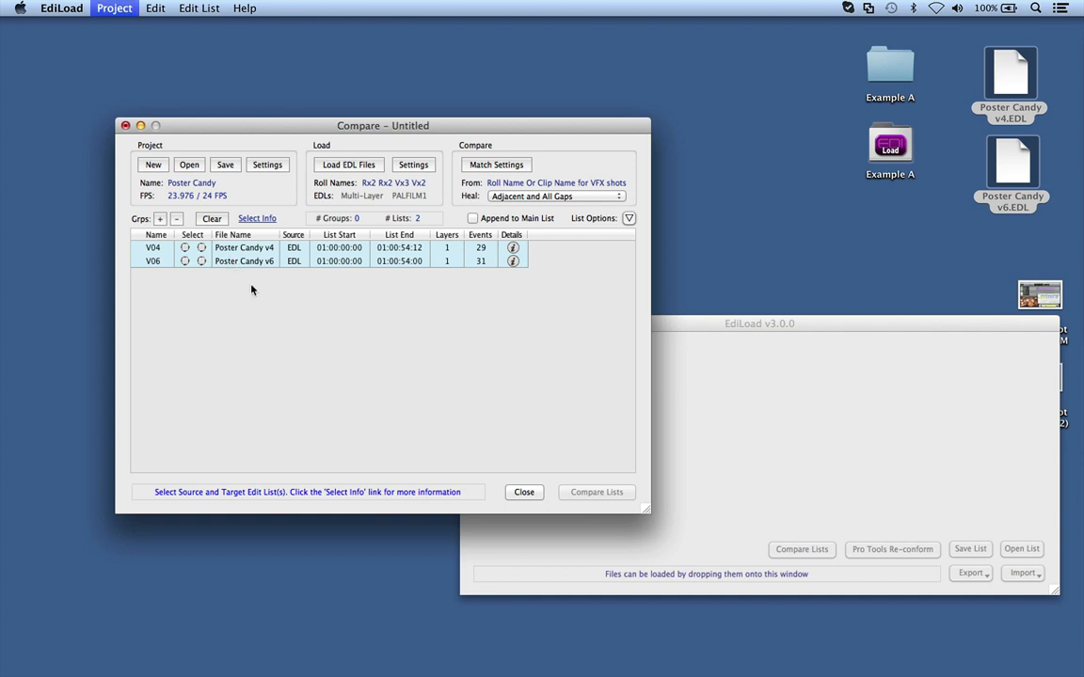
{"action": "left_click", "coordinate": [606, 454]}
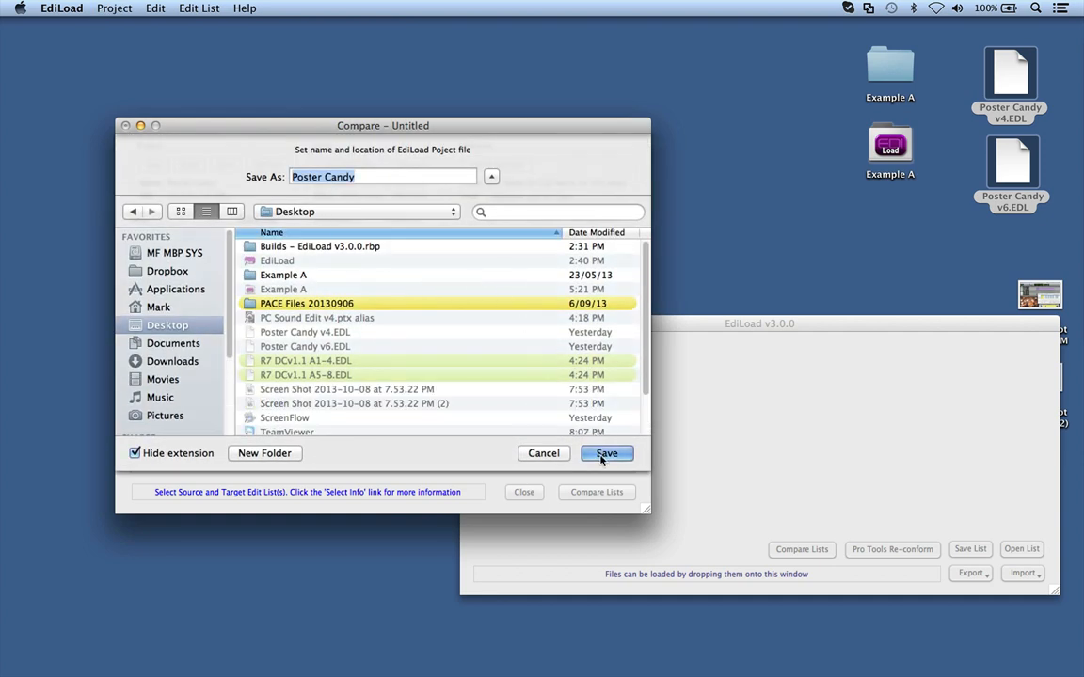
{"action": "left_click_drag", "start_coordinate": [976, 283], "coordinate": [1014, 271]}
{"action": "key", "text": "super+BackSpace"}
{"action": "left_click", "coordinate": [1040, 467]}
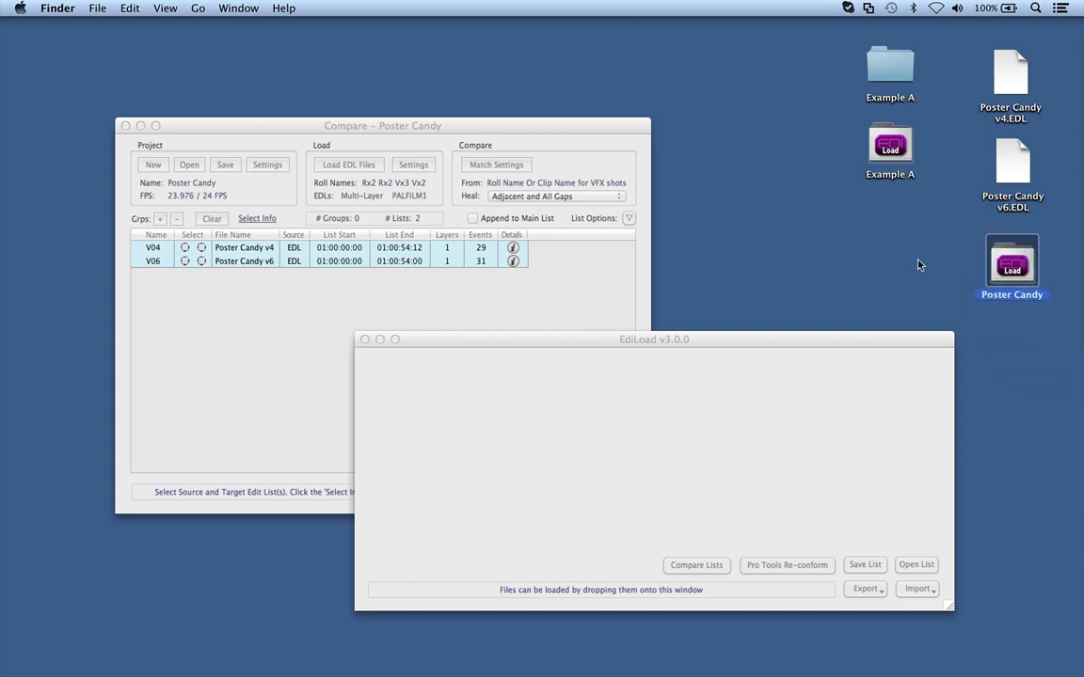
Tidy the Poster Candy project file on the desktop and reload it into the emptied Compare window.
{"action": "left_click", "coordinate": [565, 282]}
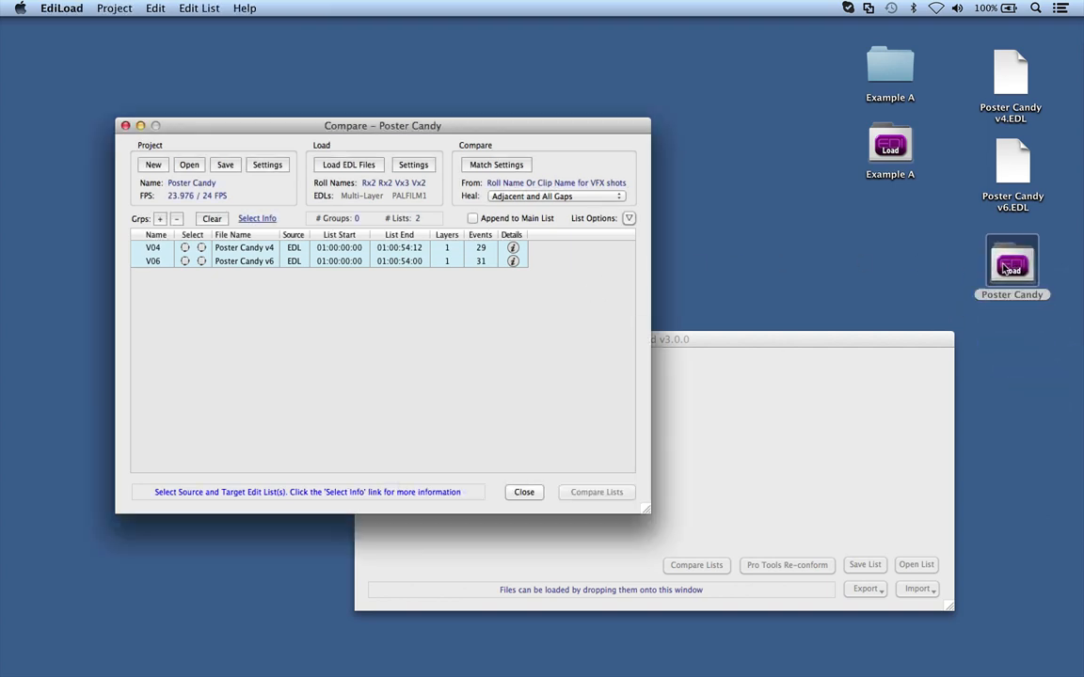
{"action": "left_click_drag", "start_coordinate": [1006, 266], "coordinate": [962, 262]}
{"action": "left_click", "coordinate": [961, 261]}
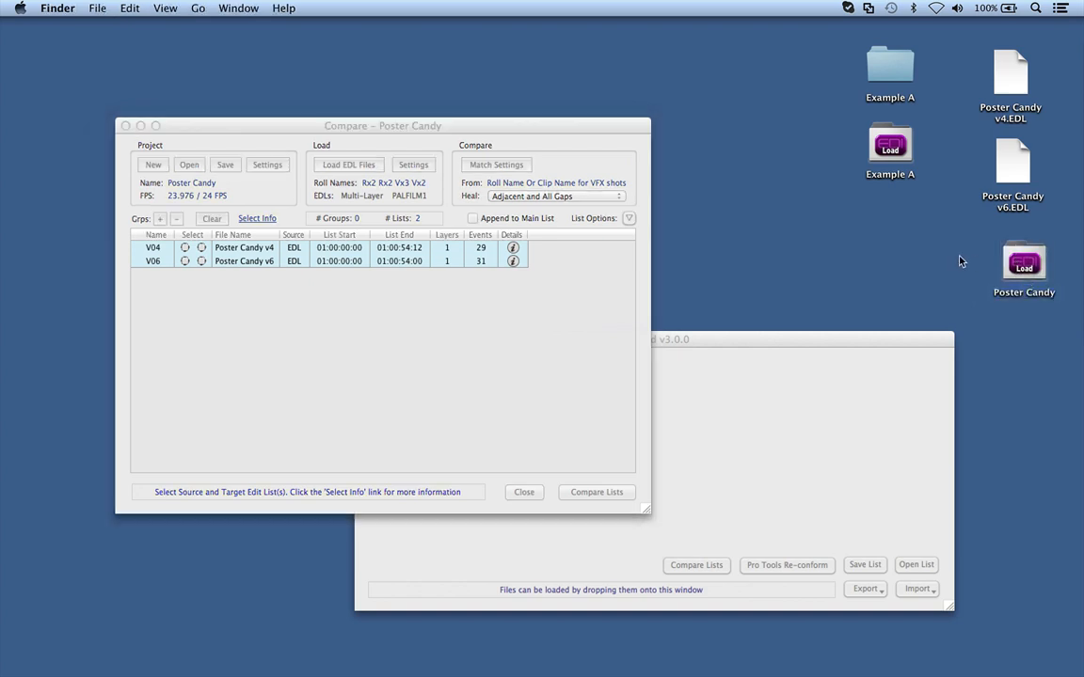
{"action": "left_click", "coordinate": [422, 351]}
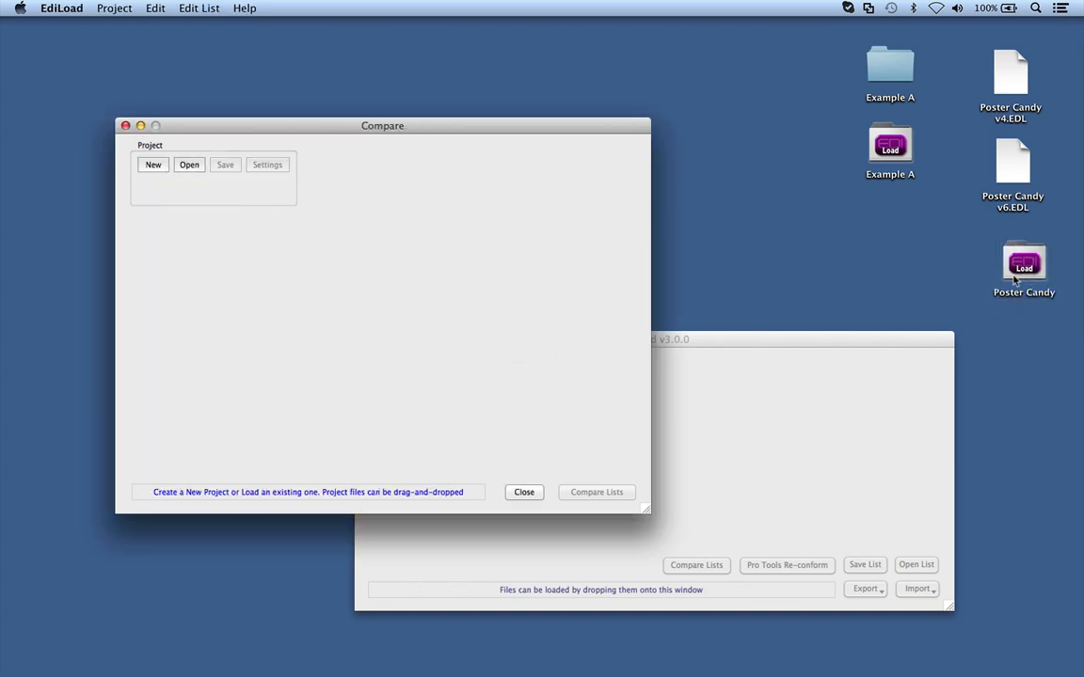
{"action": "left_click_drag", "start_coordinate": [1021, 266], "coordinate": [403, 310]}
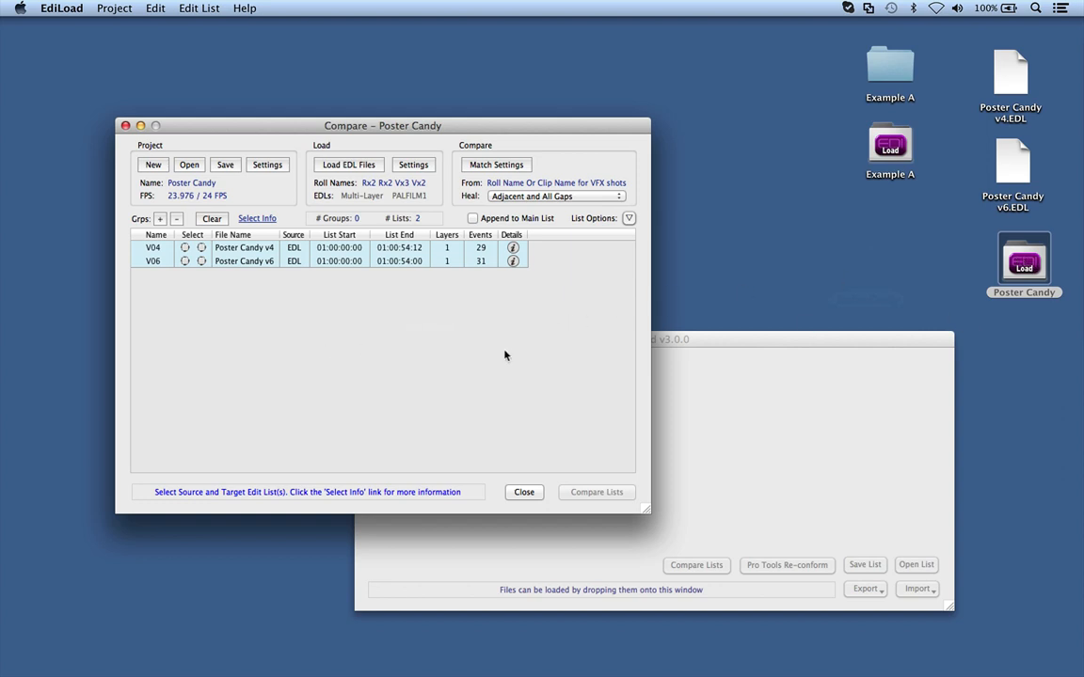
Compare the lists with V04 as the source and V06 as the target, and reposition the change list window.
{"action": "left_click", "coordinate": [185, 247]}
{"action": "left_click", "coordinate": [202, 262]}
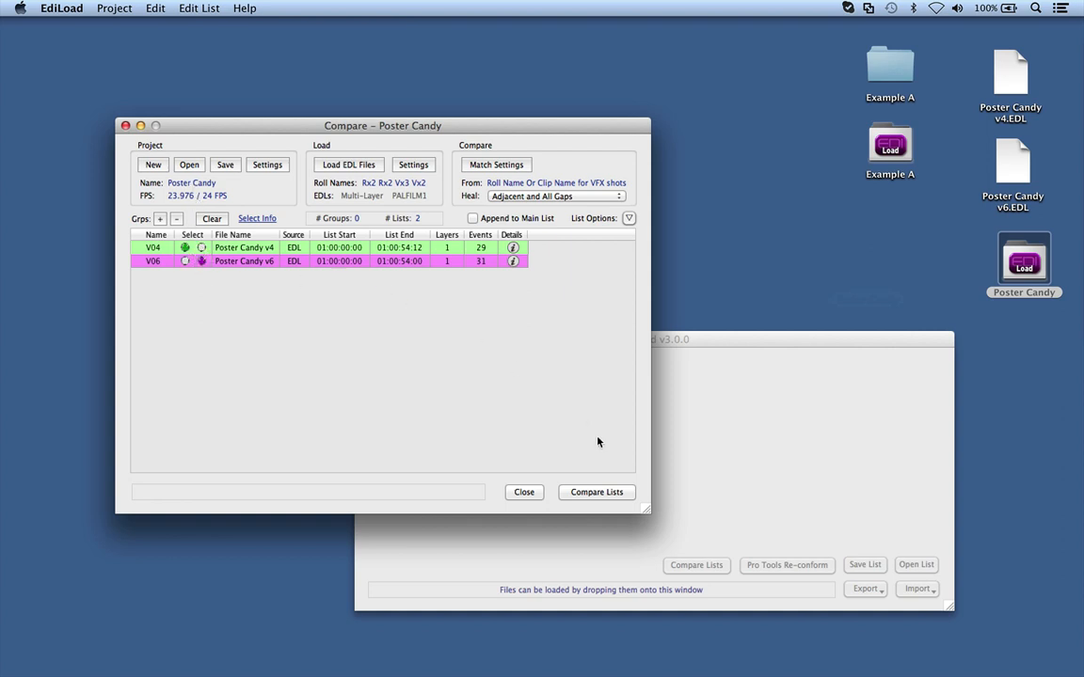
{"action": "left_click_drag", "start_coordinate": [645, 513], "coordinate": [602, 449]}
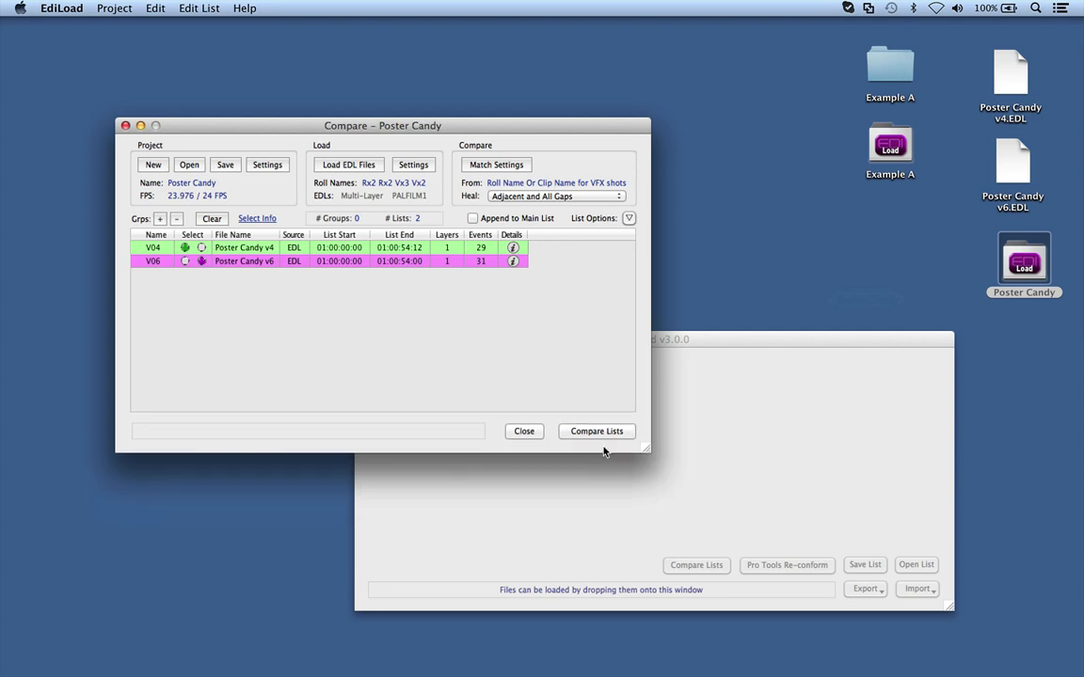
{"action": "left_click", "coordinate": [591, 428]}
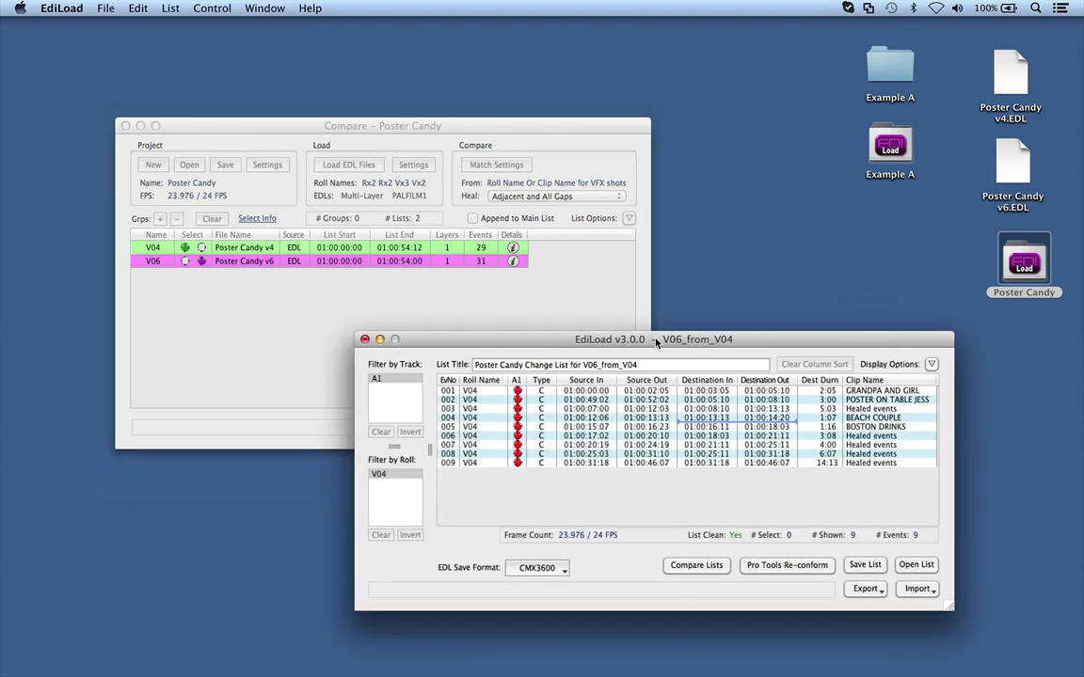
{"action": "left_click_drag", "start_coordinate": [657, 346], "coordinate": [696, 333]}
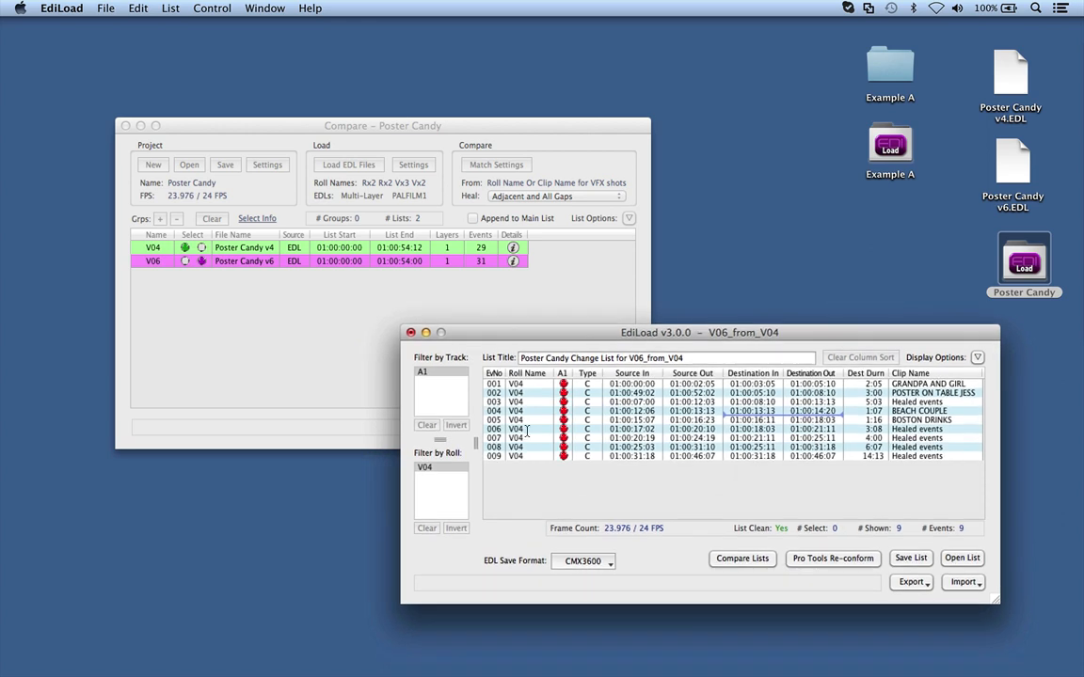
{"action": "left_click_drag", "start_coordinate": [555, 338], "coordinate": [555, 322]}
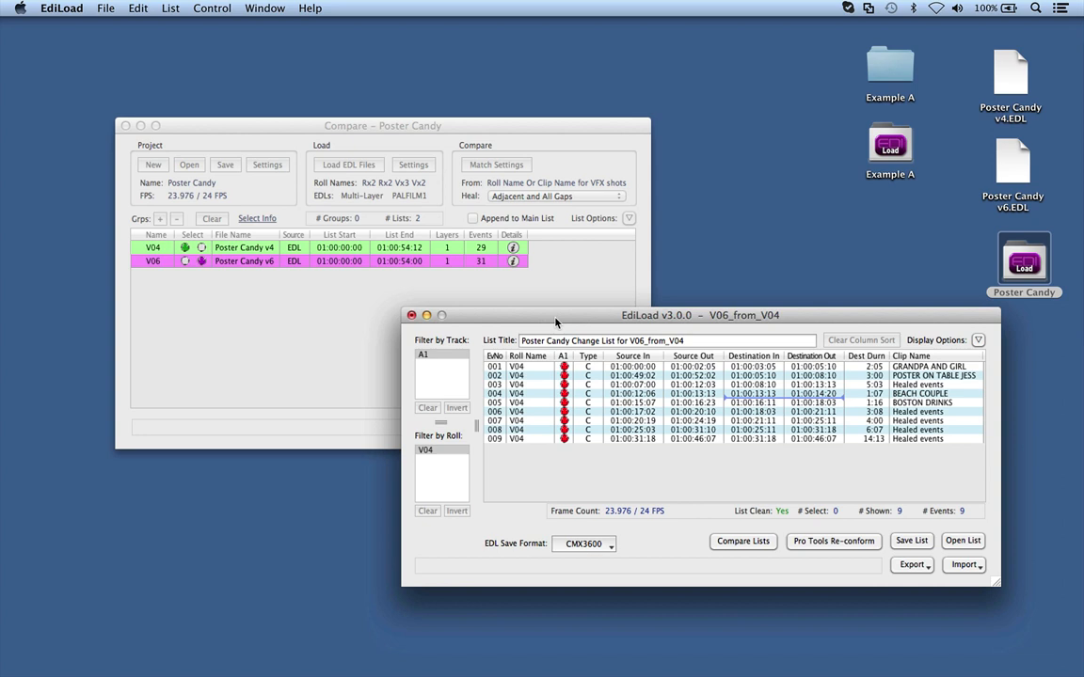
Display the source and destination graph for the change list, keep it visible below the list window, and select event 001.
{"action": "key", "text": "super+g"}
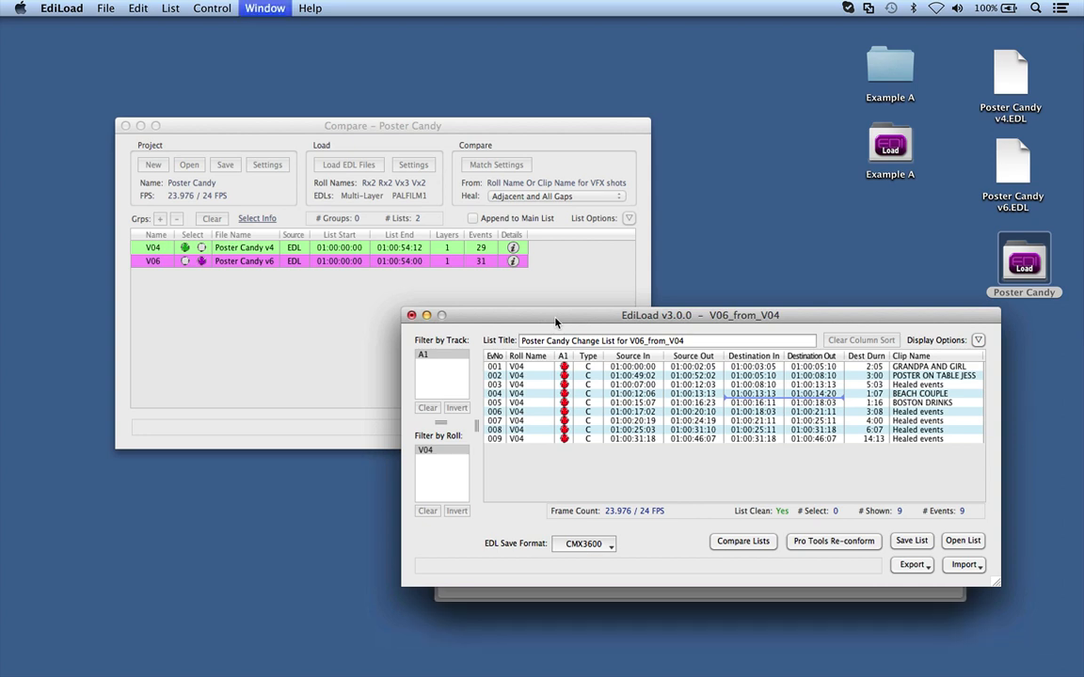
{"action": "left_click_drag", "start_coordinate": [580, 312], "coordinate": [597, 287]}
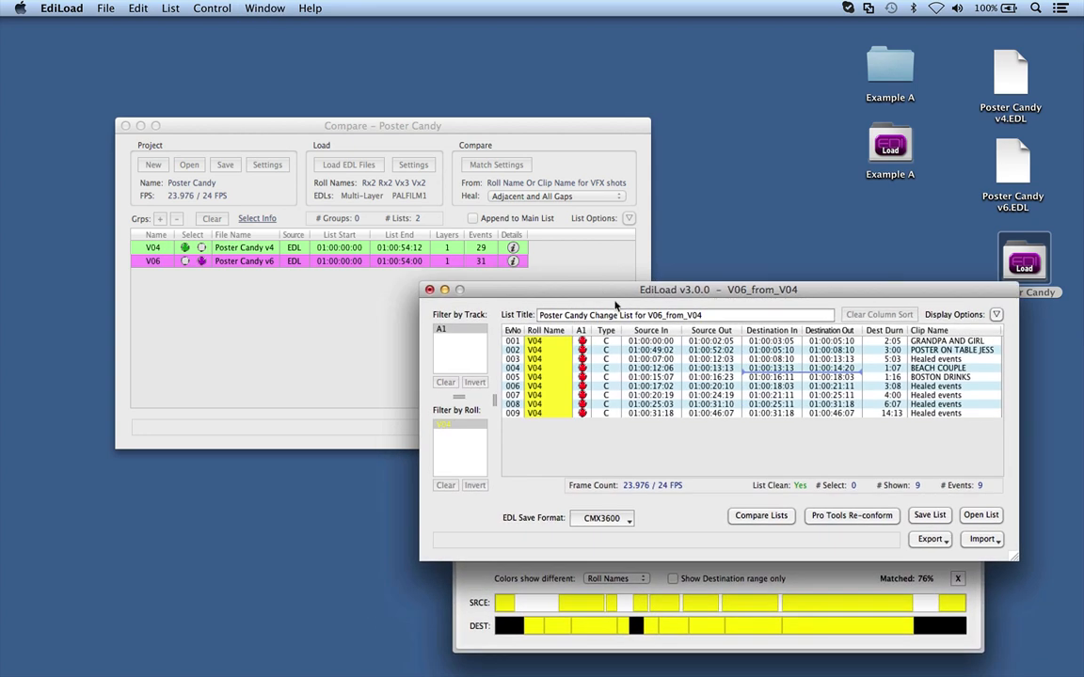
{"action": "left_click", "coordinate": [565, 340]}
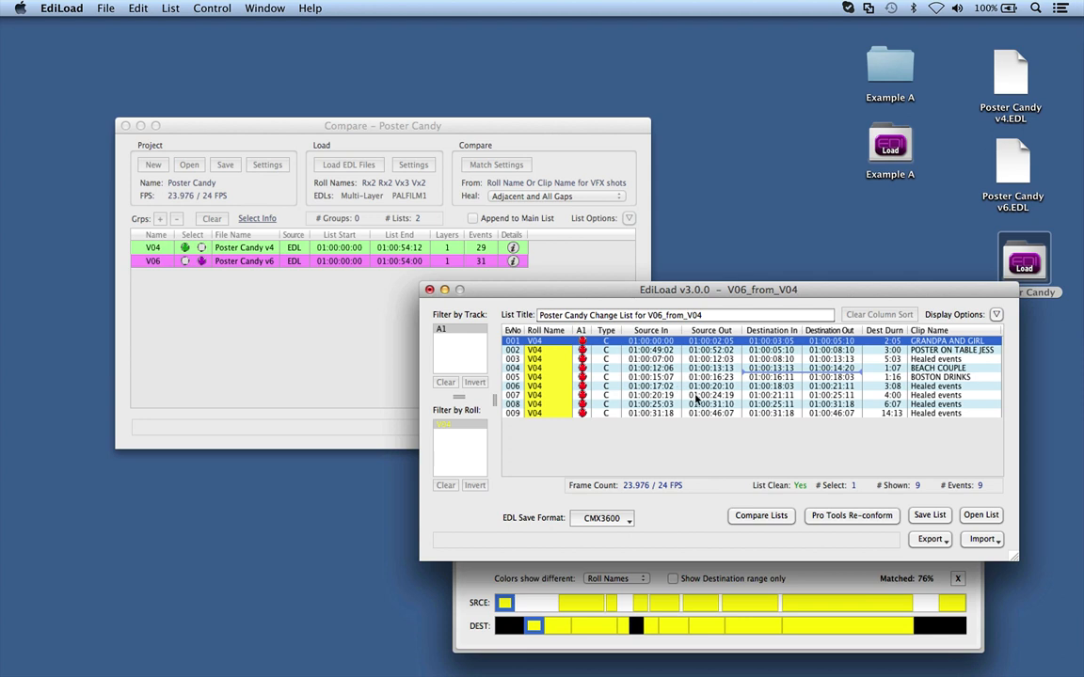
Step through change list events 001 to 009 and back, examining each event's source and destination blocks in the graph.
{"action": "key", "text": "Down"}
{"action": "key", "text": "Down"}
{"action": "key", "text": "Down"}
{"action": "key", "text": "Down"}
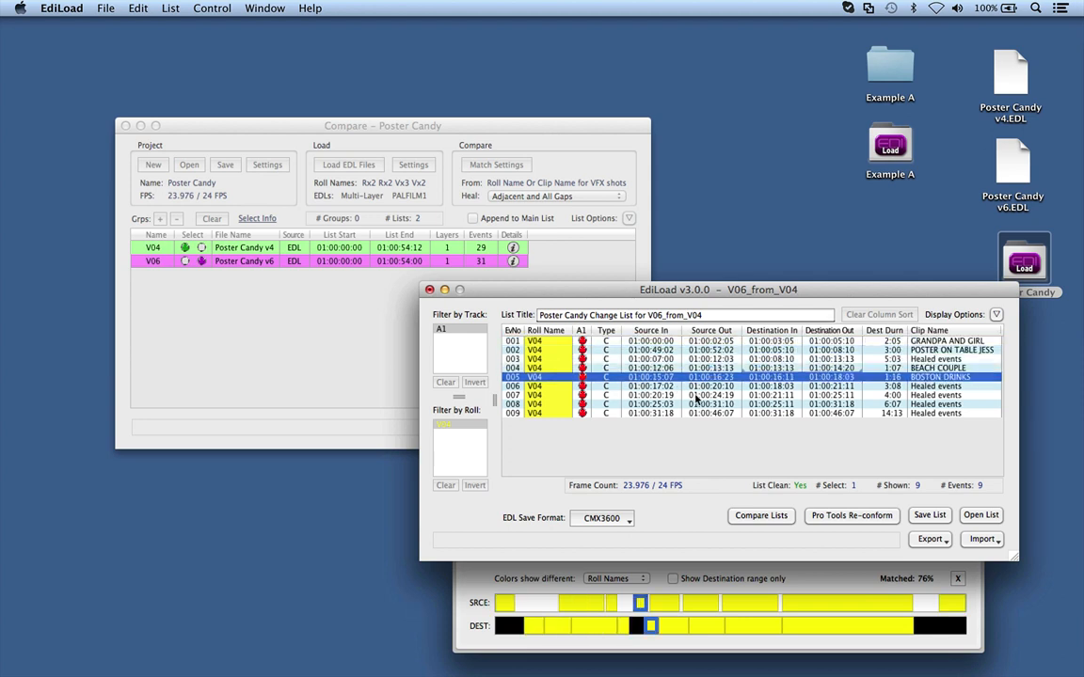
{"action": "key", "text": "Down"}
{"action": "key", "text": "Down"}
{"action": "key", "text": "Down"}
{"action": "key", "text": "Up"}
{"action": "key", "text": "Up"}
{"action": "key", "text": "Up"}
{"action": "key", "text": "Up"}
{"action": "key", "text": "Up"}
{"action": "key", "text": "Up"}
{"action": "key", "text": "Up"}
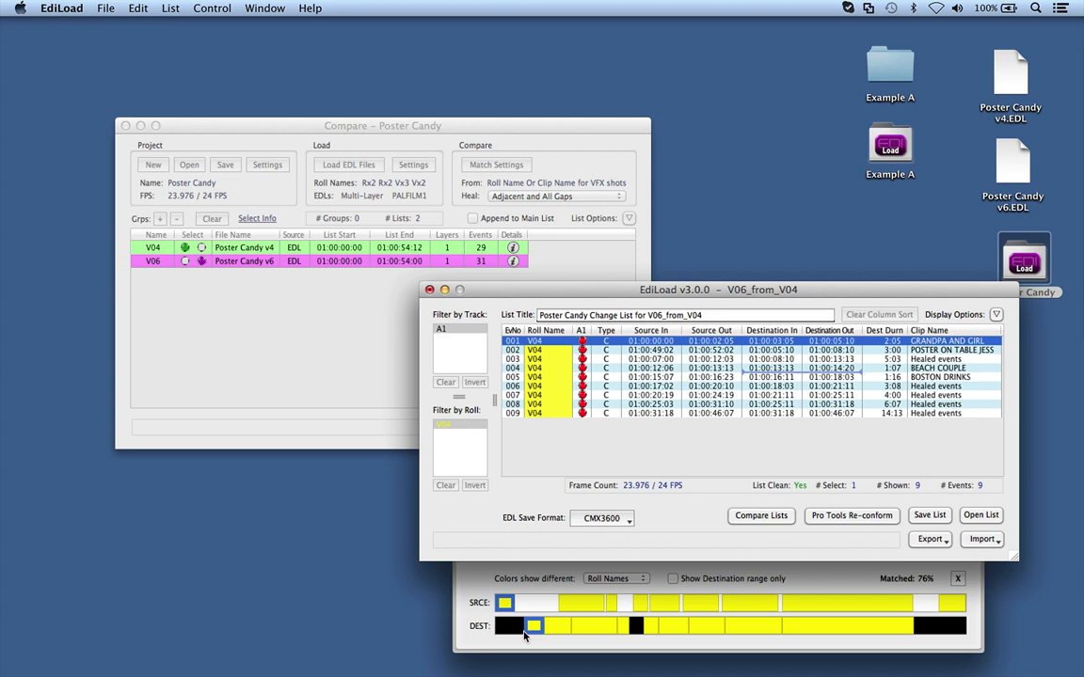
{"action": "key", "text": "Down"}
{"action": "key", "text": "Down"}
{"action": "key", "text": "Down"}
{"action": "key", "text": "Down"}
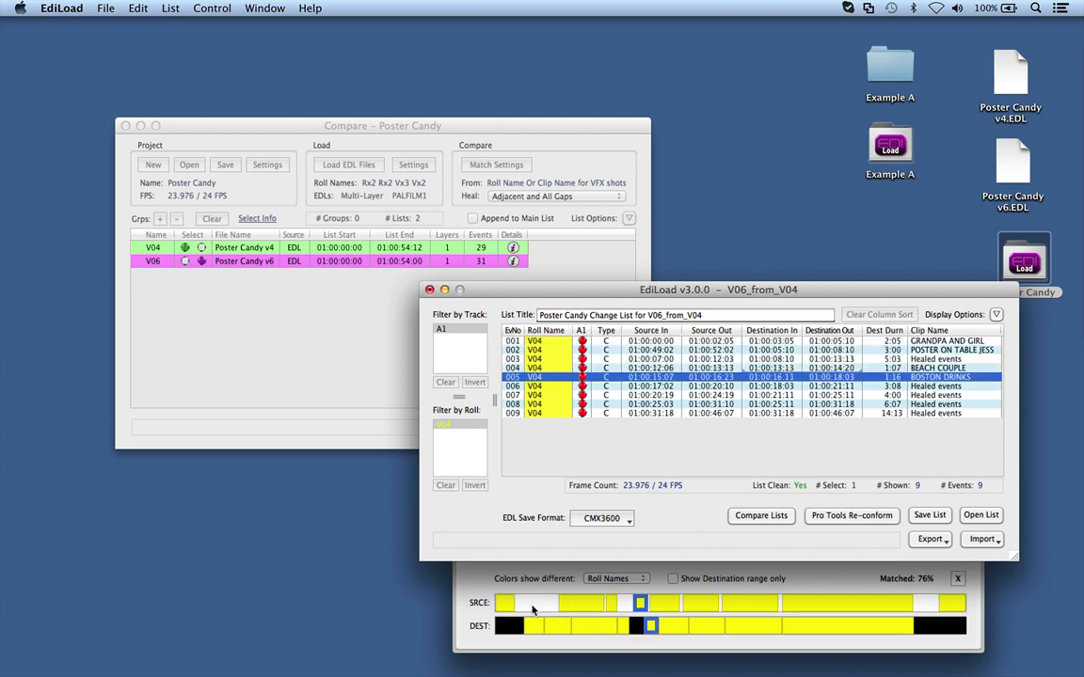
{"action": "key", "text": "Down"}
{"action": "key", "text": "Down"}
{"action": "key", "text": "Down"}
{"action": "key", "text": "Down"}
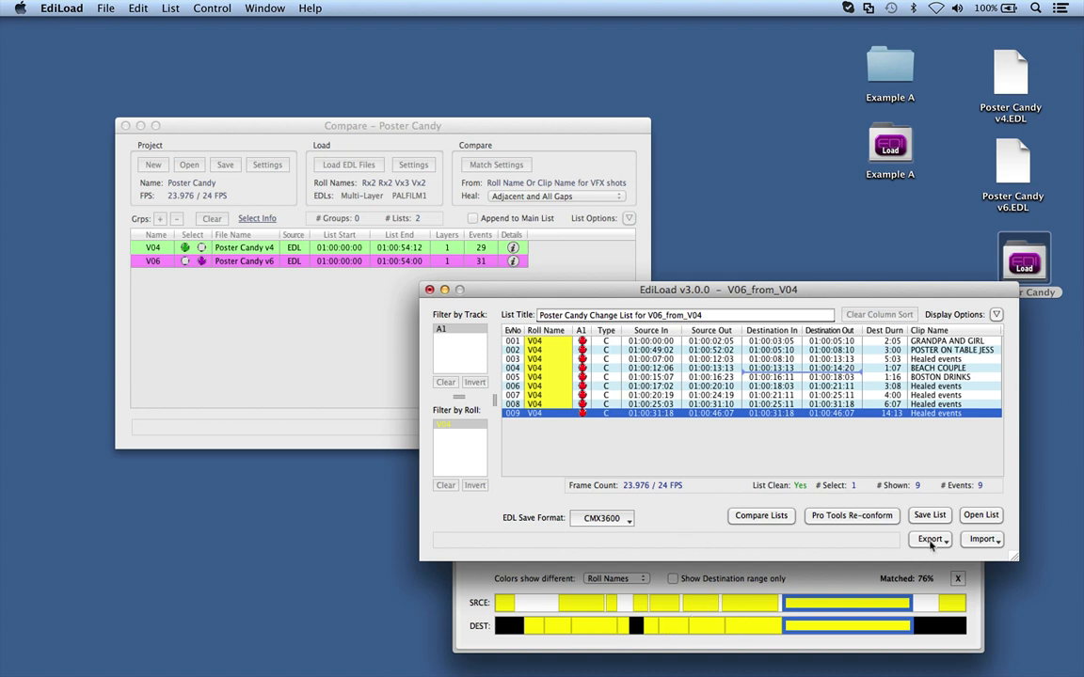
Hide the source and destination graph and move the change list window lower to make room for the Pro Tools Edit window.
{"action": "key", "text": "super+t"}
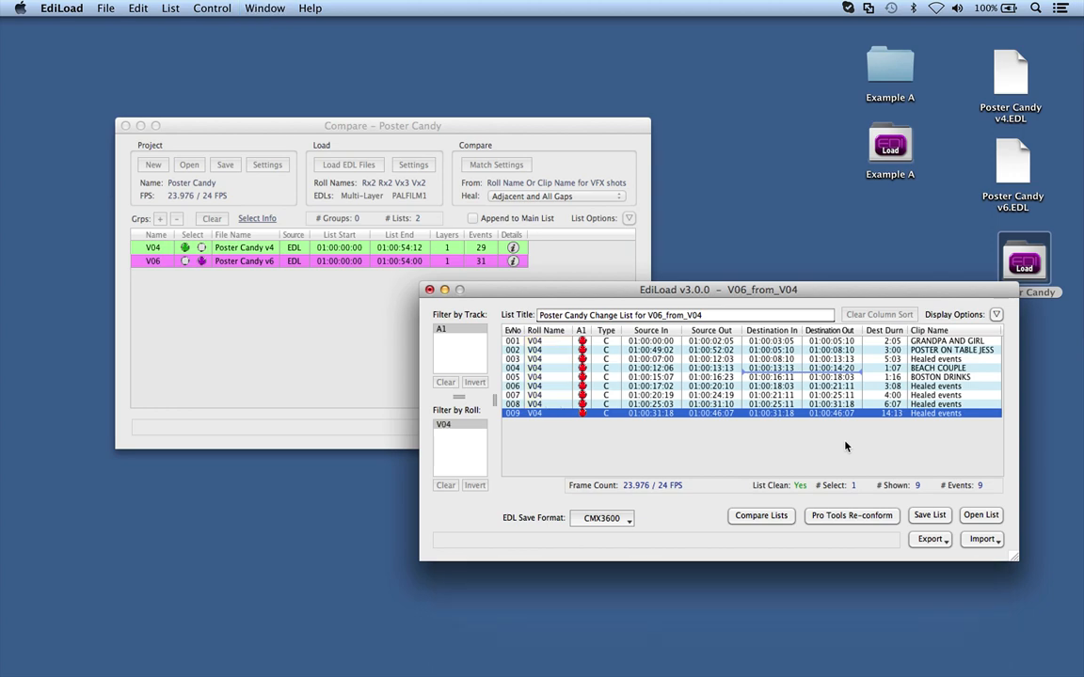
{"action": "left_click_drag", "start_coordinate": [819, 288], "coordinate": [676, 403]}
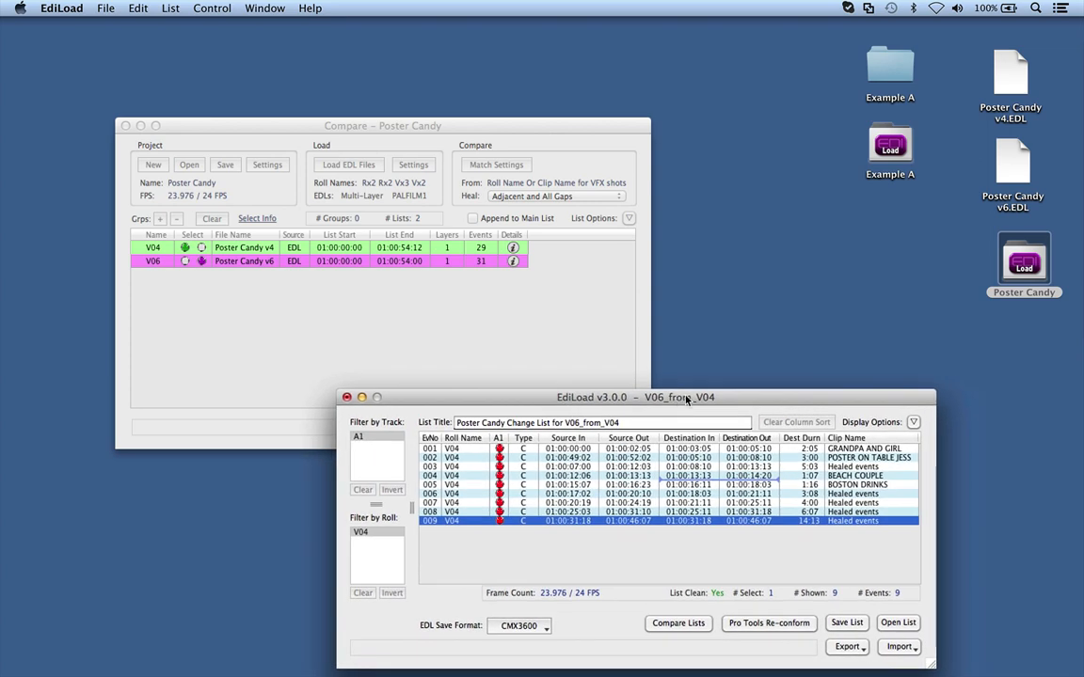
Switch to Pro Tools and create a Mix/Edit group named Recon from every track except Pics v6.
{"action": "mouse_move", "coordinate": [798, 666]}
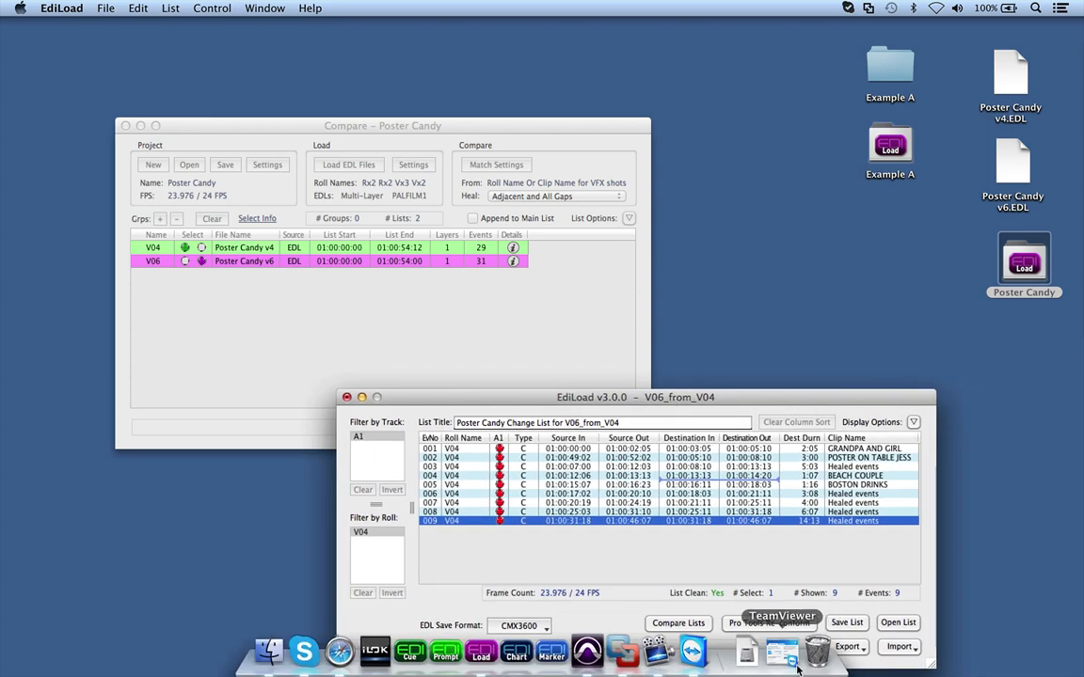
{"action": "left_click", "coordinate": [587, 651]}
{"action": "left_click_drag", "start_coordinate": [524, 153], "coordinate": [556, 465]}
{"action": "scroll", "coordinate": [597, 232], "scroll_direction": "up", "scroll_amount": 10}
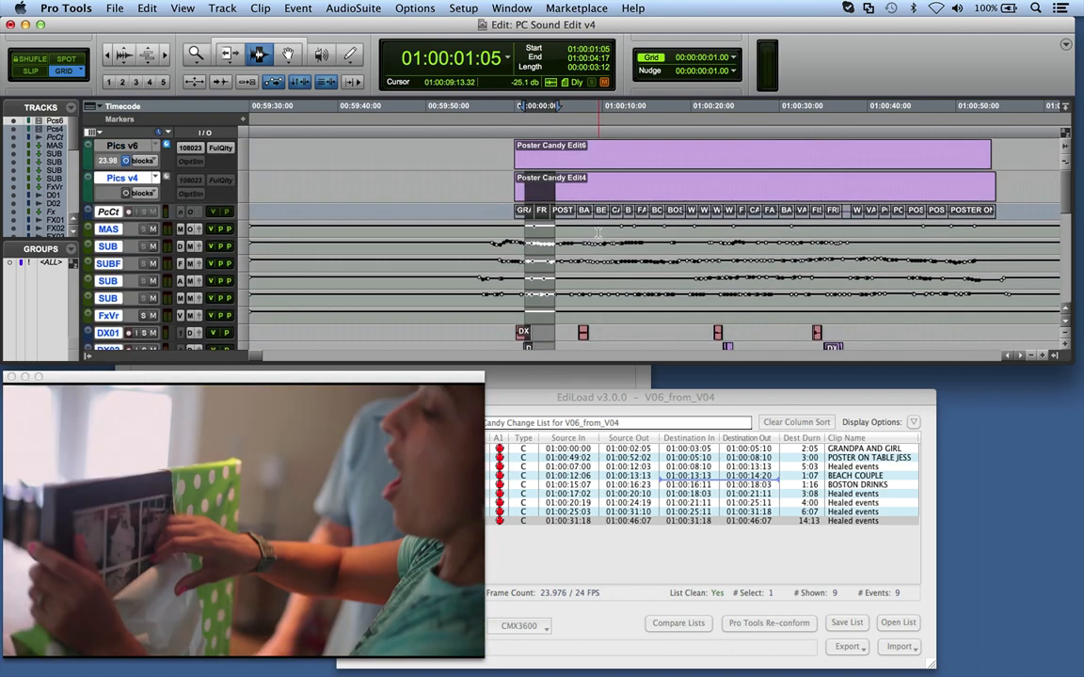
{"action": "key", "text": "super+g"}
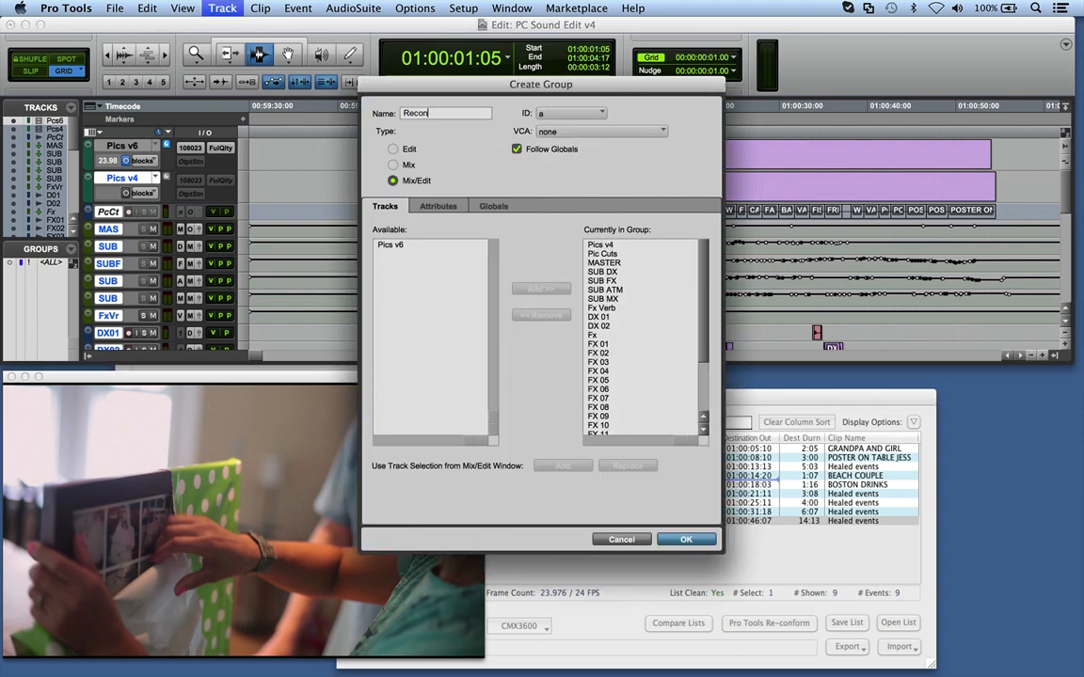
{"action": "type", "text": "Recon"}
{"action": "key", "text": "Return"}
Select a range of about four seconds across the Recon group and check that it spans the Pics v4 and sound tracks.
{"action": "left_click_drag", "start_coordinate": [547, 332], "coordinate": [583, 332]}
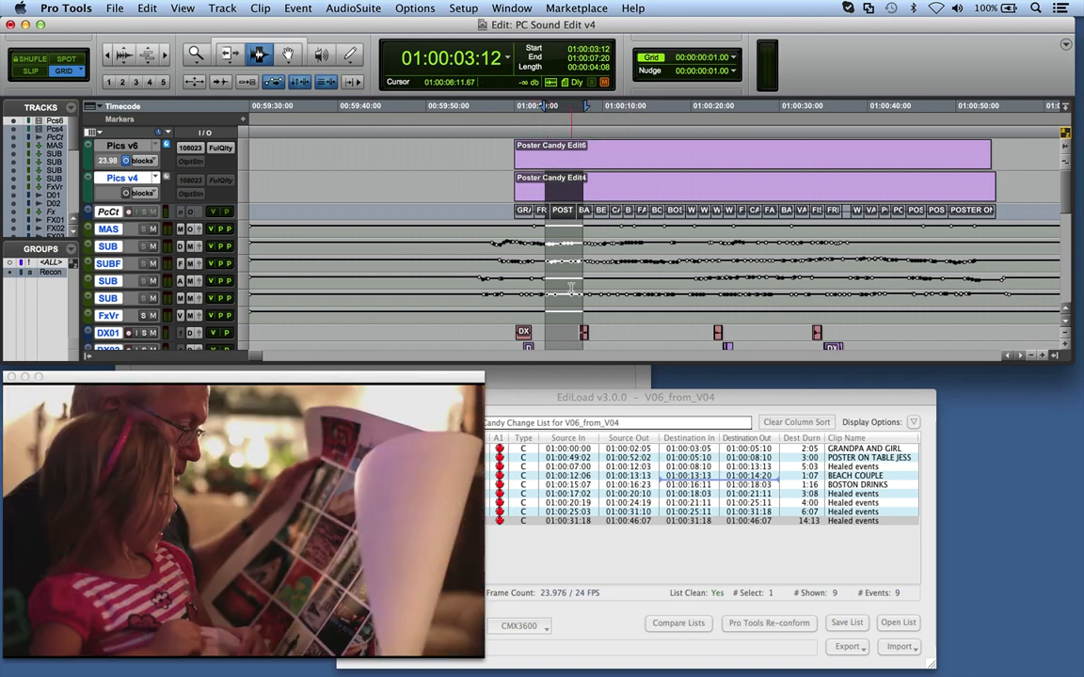
{"action": "scroll", "coordinate": [577, 302], "scroll_direction": "down", "scroll_amount": 10}
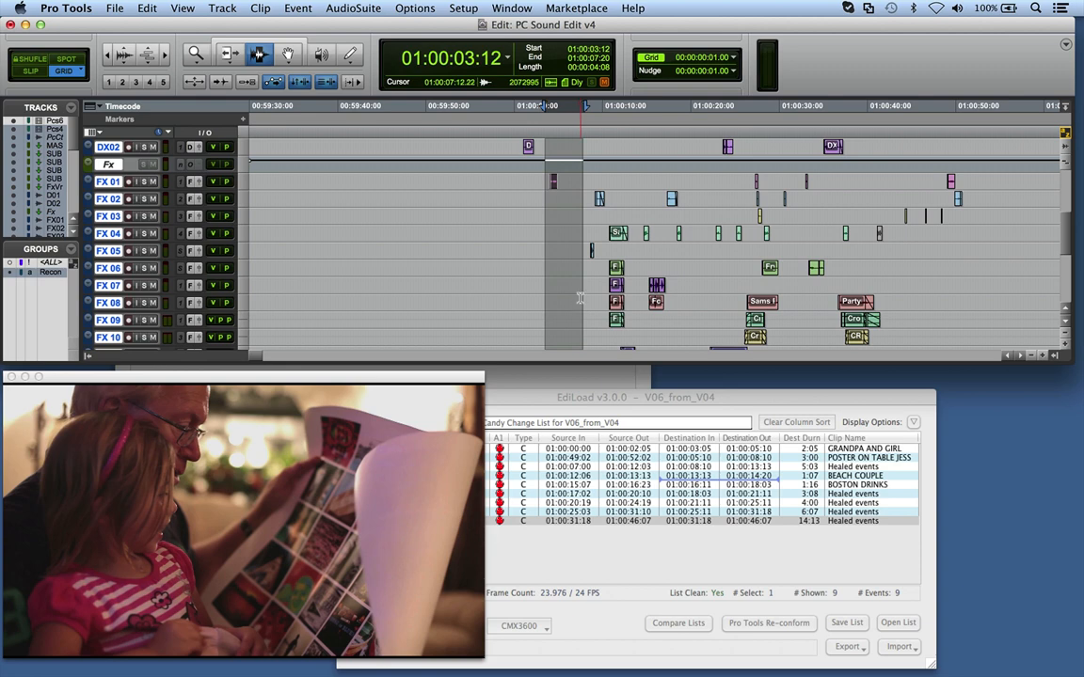
{"action": "scroll", "coordinate": [580, 299], "scroll_direction": "up", "scroll_amount": 10}
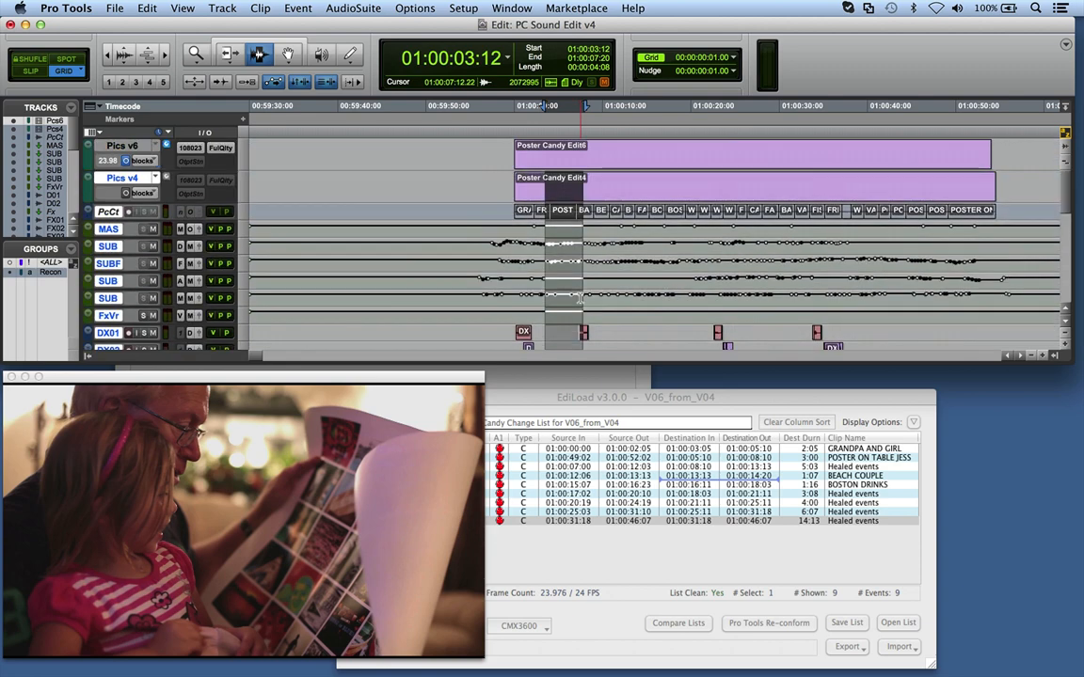
Select all Recon group tracks from the session start at 00:59:30:00 to about 01:01:17:18, past the end of the clips.
{"action": "key", "text": "r"}
{"action": "key", "text": "r"}
{"action": "key", "text": "r"}
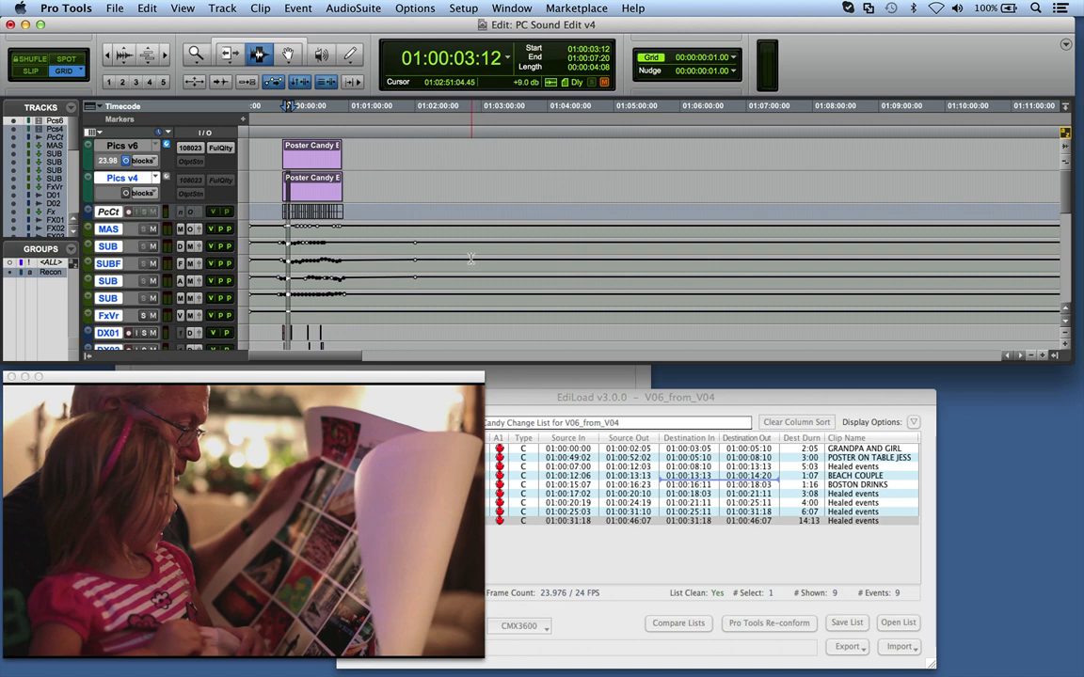
{"action": "key", "text": "r"}
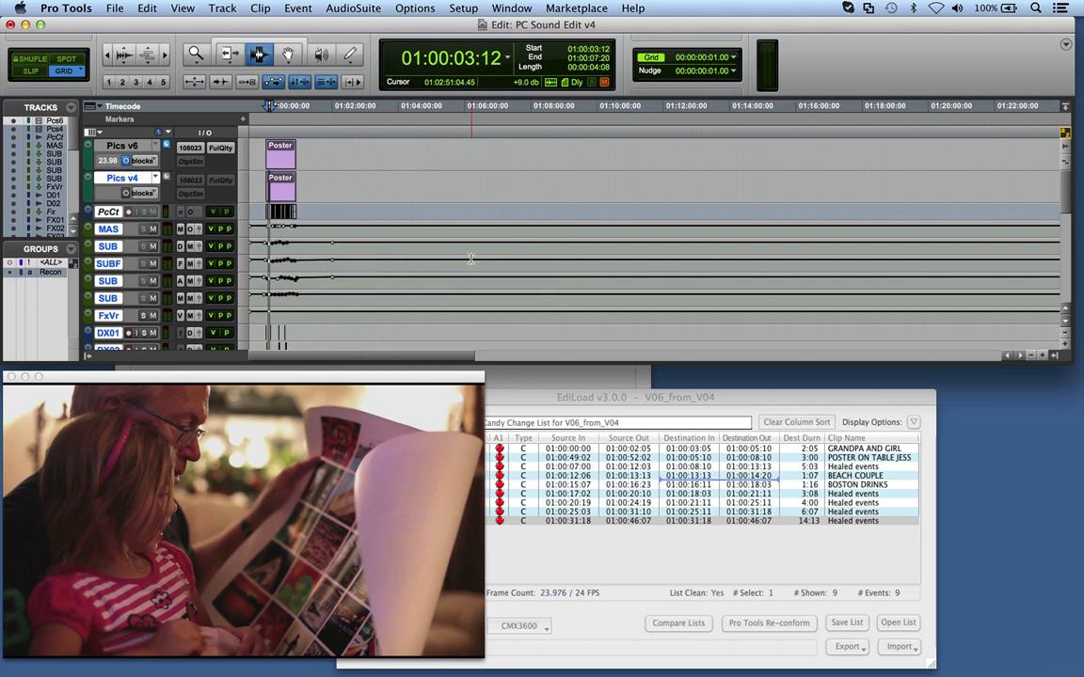
{"action": "left_click_drag", "start_coordinate": [328, 194], "coordinate": [250, 194]}
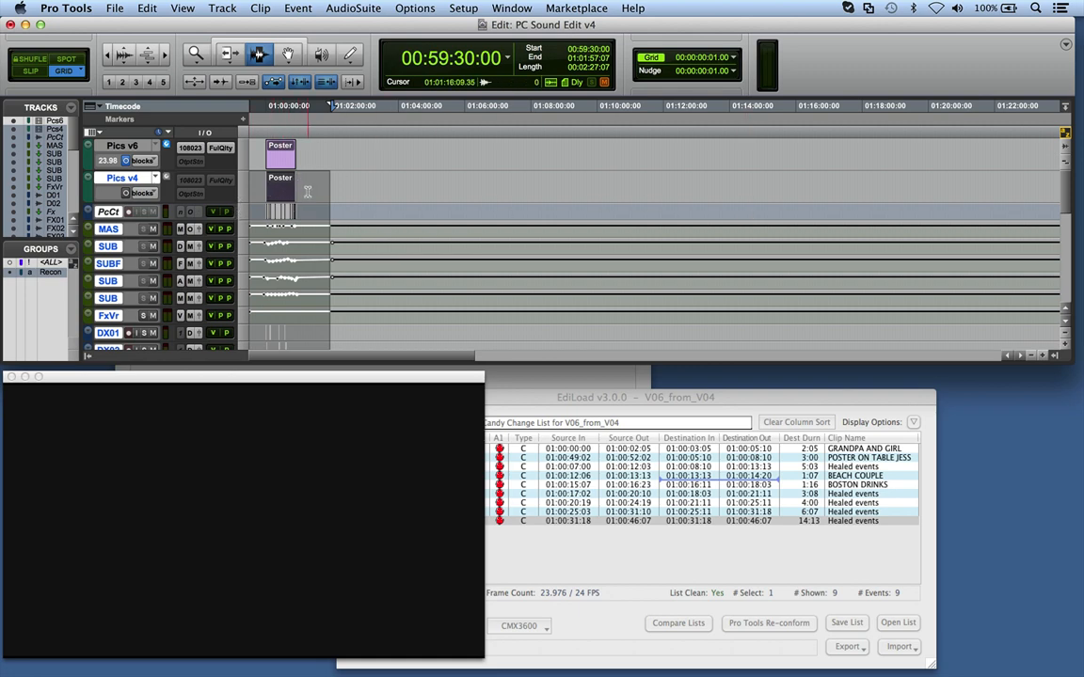
{"action": "left_click_drag", "start_coordinate": [309, 188], "coordinate": [181, 188]}
{"action": "key", "text": "super+bracketleft"}
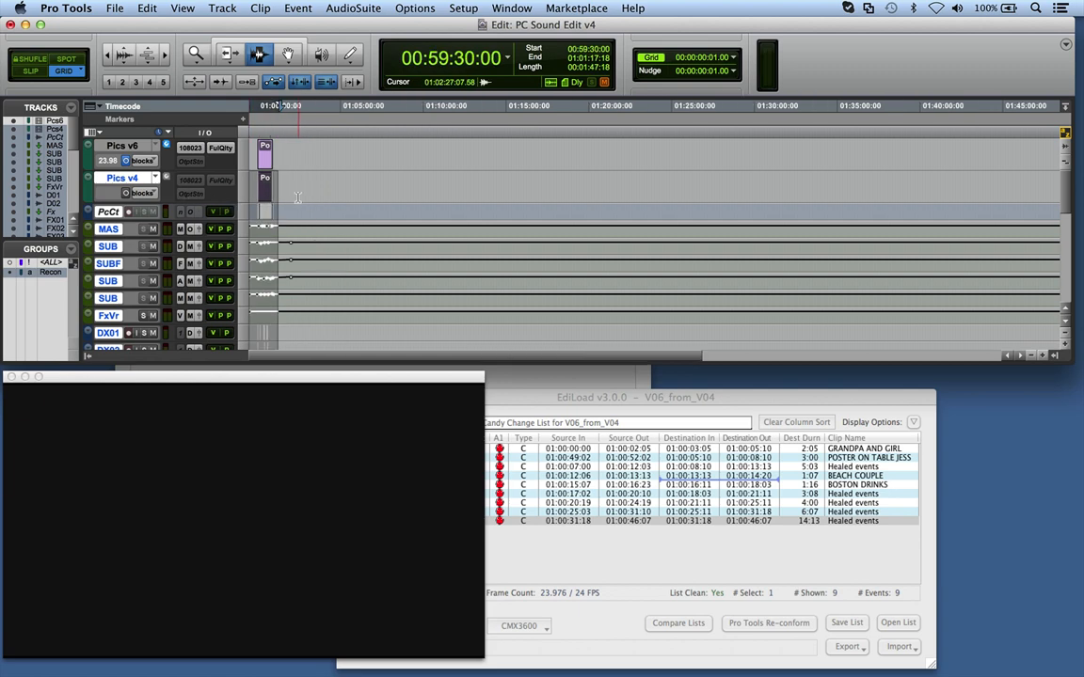
Switch to EdiLoad, start the Pro Tools re-conform for the V06_from_V04 list, and close the Compare window covering it.
{"action": "left_click", "coordinate": [552, 405]}
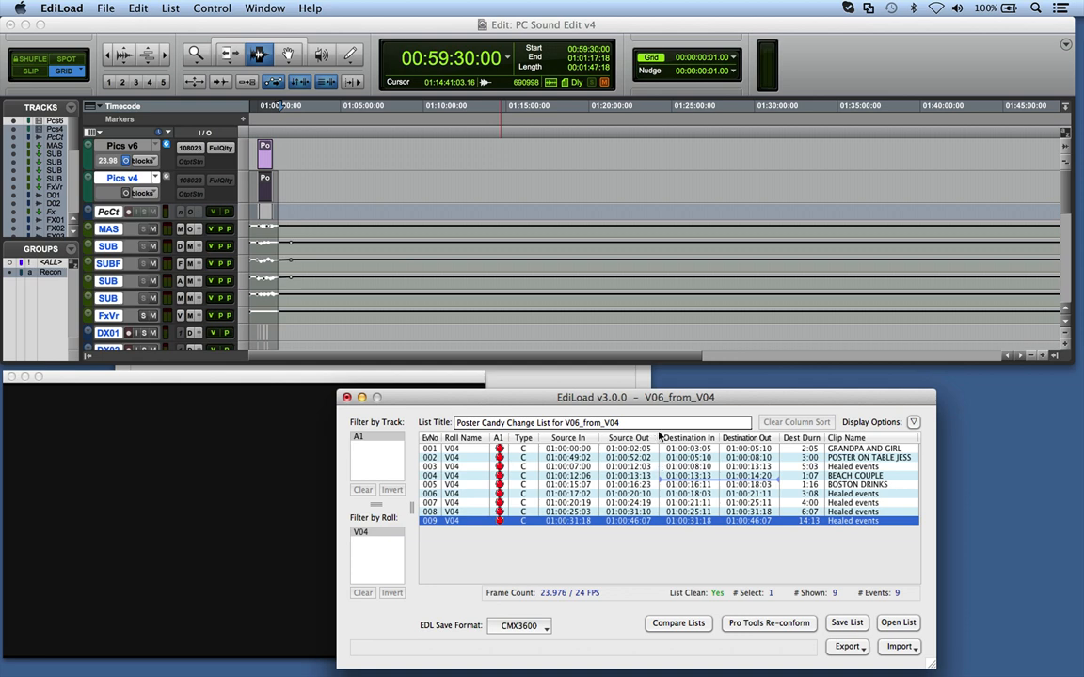
{"action": "left_click", "coordinate": [764, 625]}
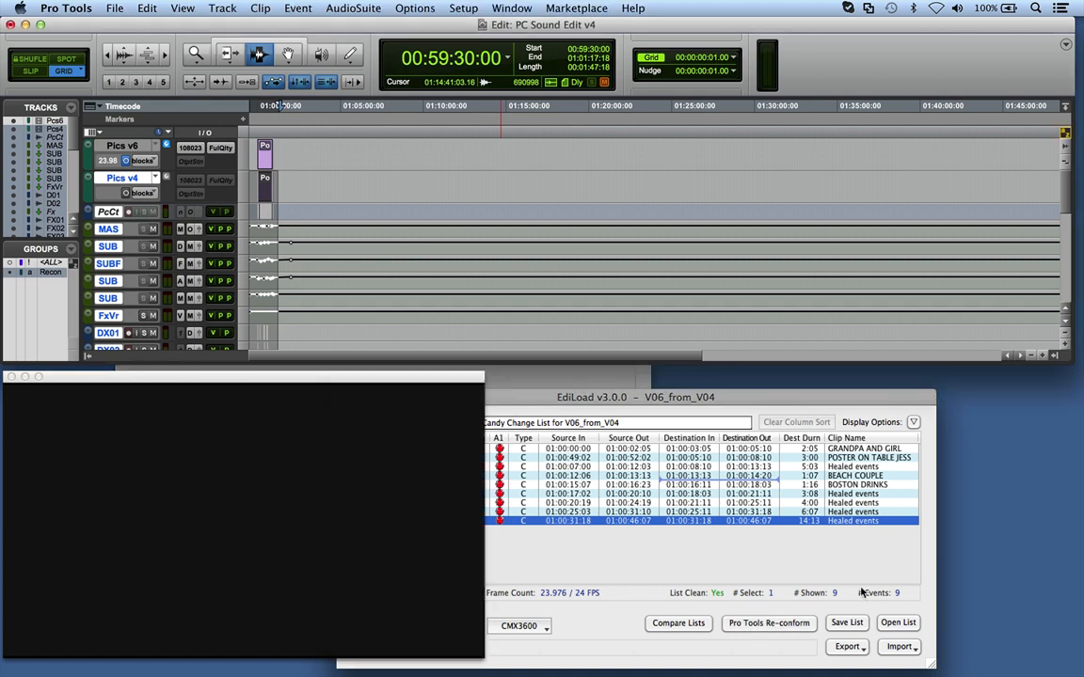
{"action": "left_click", "coordinate": [411, 310]}
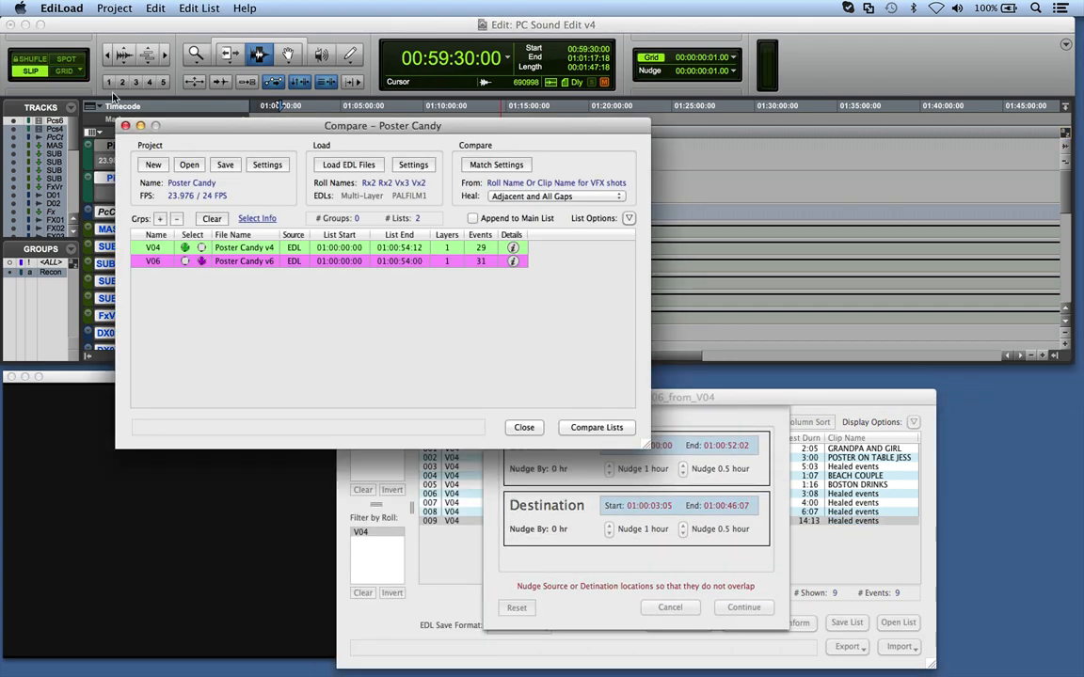
{"action": "left_click", "coordinate": [126, 126]}
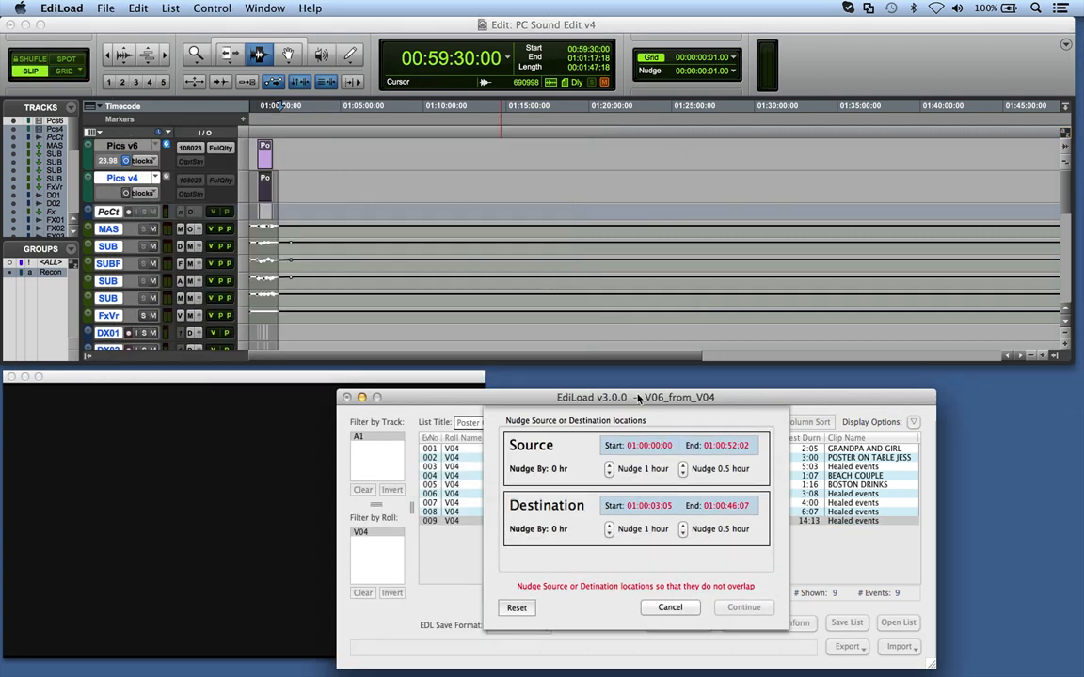
{"action": "left_click_drag", "start_coordinate": [638, 399], "coordinate": [636, 378]}
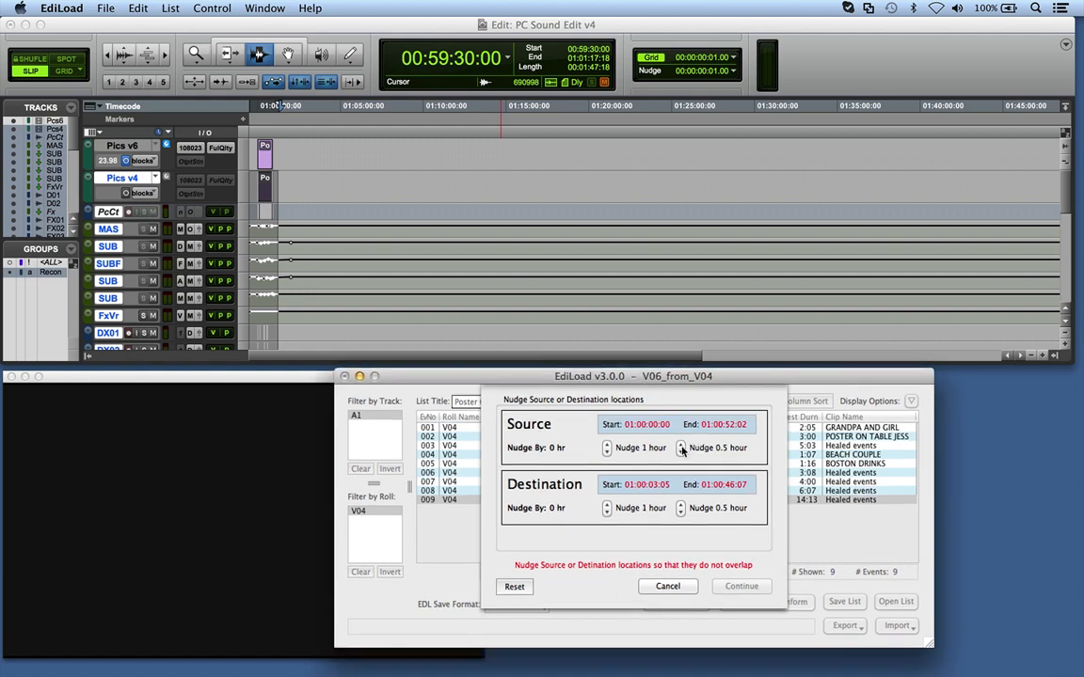
{"action": "left_click", "coordinate": [607, 445]}
{"action": "left_click", "coordinate": [607, 445]}
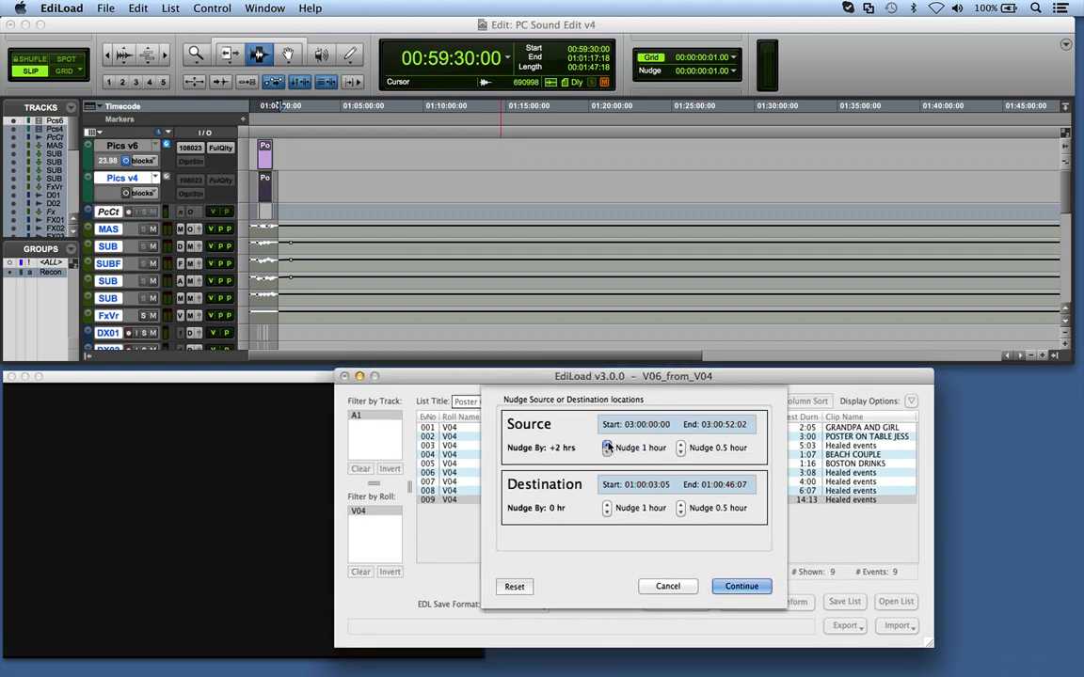
{"action": "left_click", "coordinate": [607, 452]}
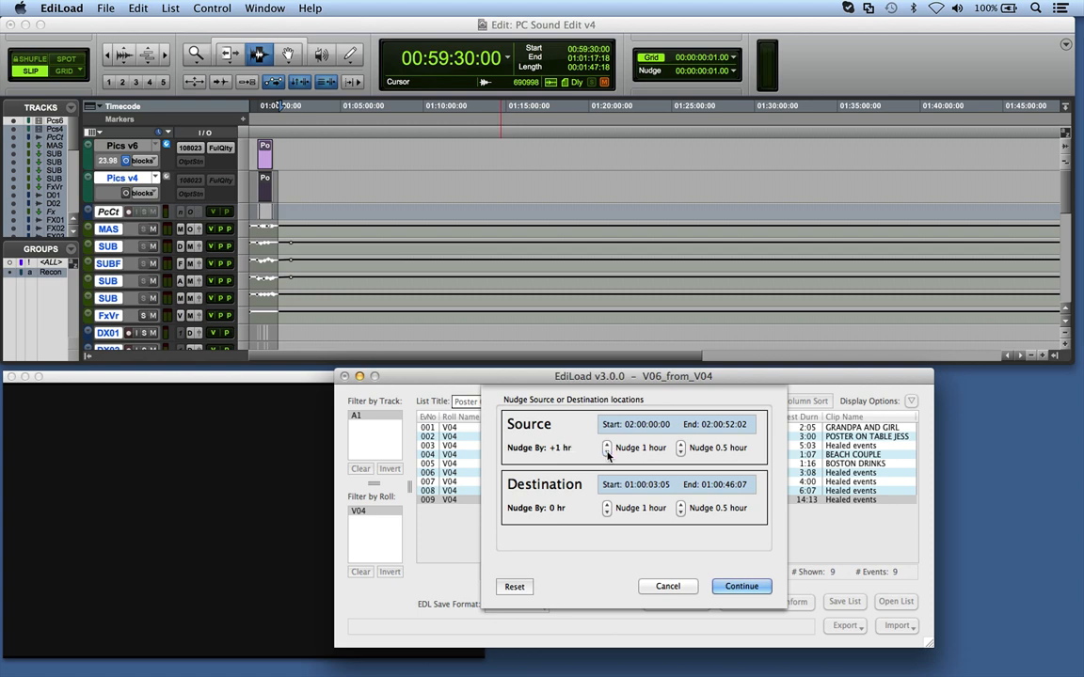
{"action": "left_click", "coordinate": [607, 452]}
Nudge the Source locations by +0.5 hour and continue with the re-conform setup.
{"action": "left_click", "coordinate": [680, 445]}
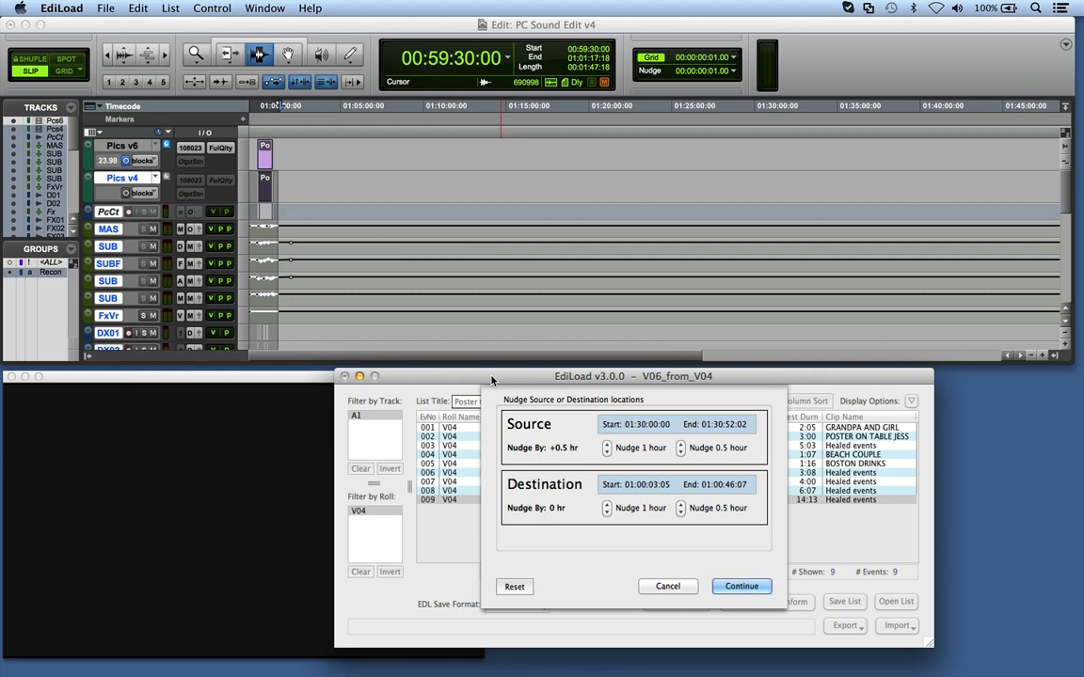
{"action": "left_click_drag", "start_coordinate": [491, 380], "coordinate": [487, 381]}
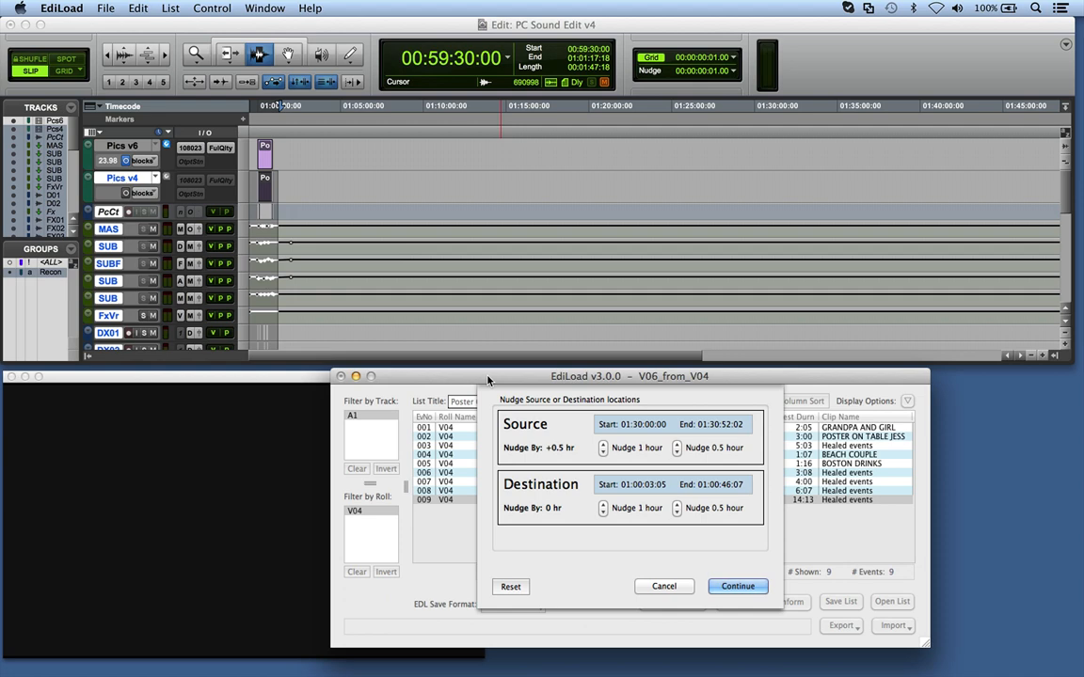
{"action": "left_click", "coordinate": [736, 587]}
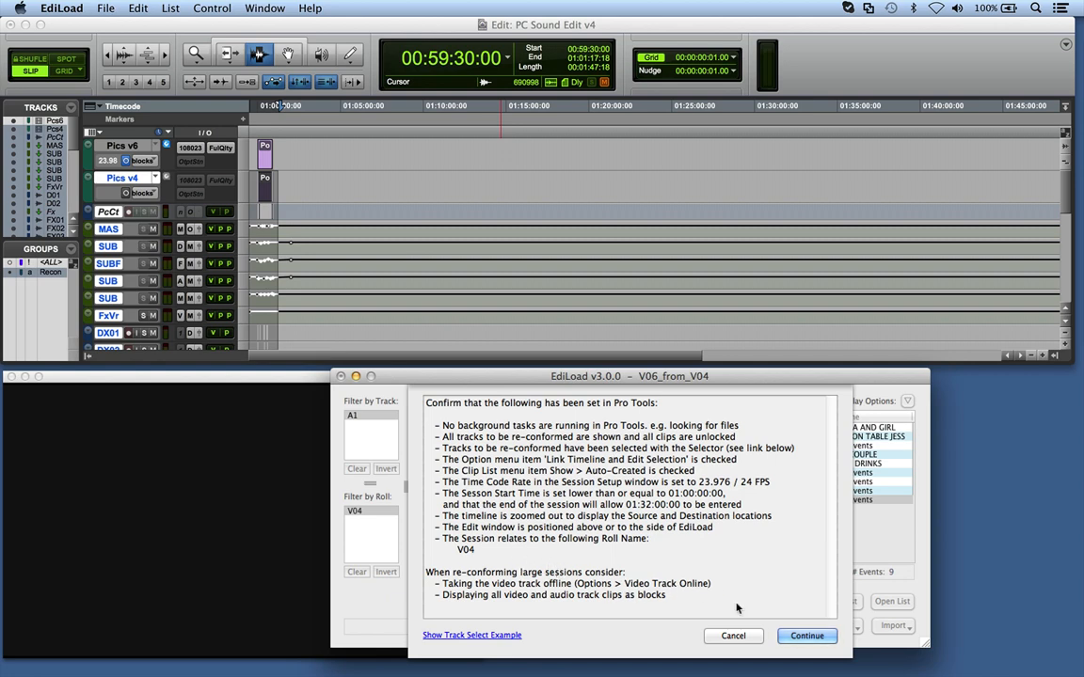
Confirm the Pro Tools setup checklist and move the source clips between 01:00:00:00 and 01:02:00:00 by +0.5 hour.
{"action": "left_click", "coordinate": [802, 636]}
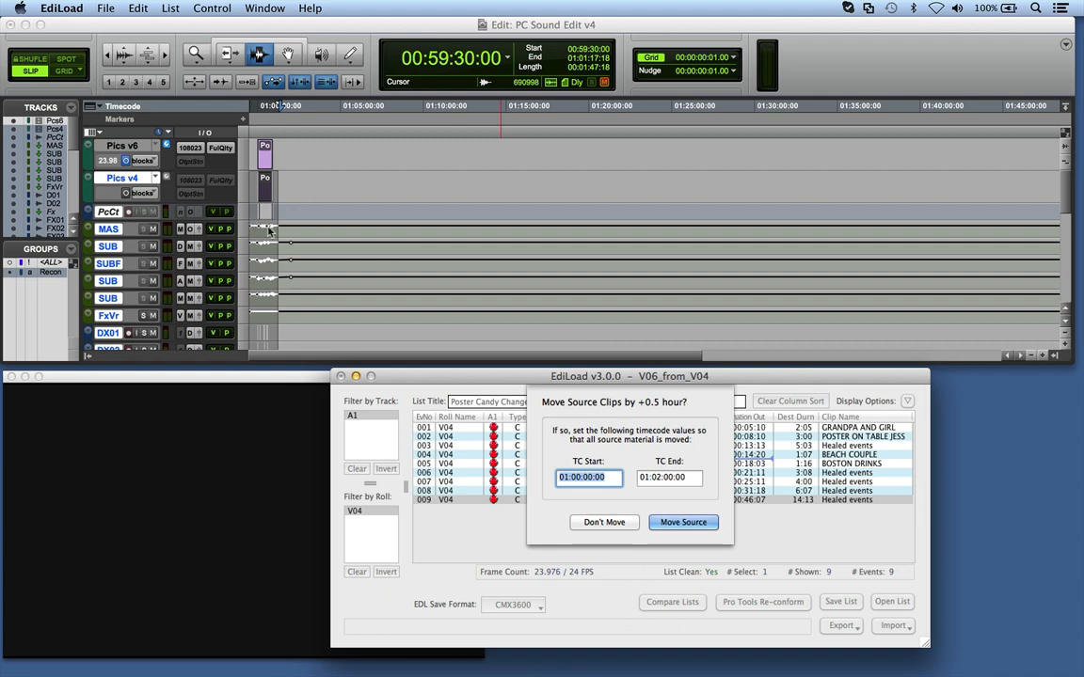
{"action": "left_click", "coordinate": [681, 522]}
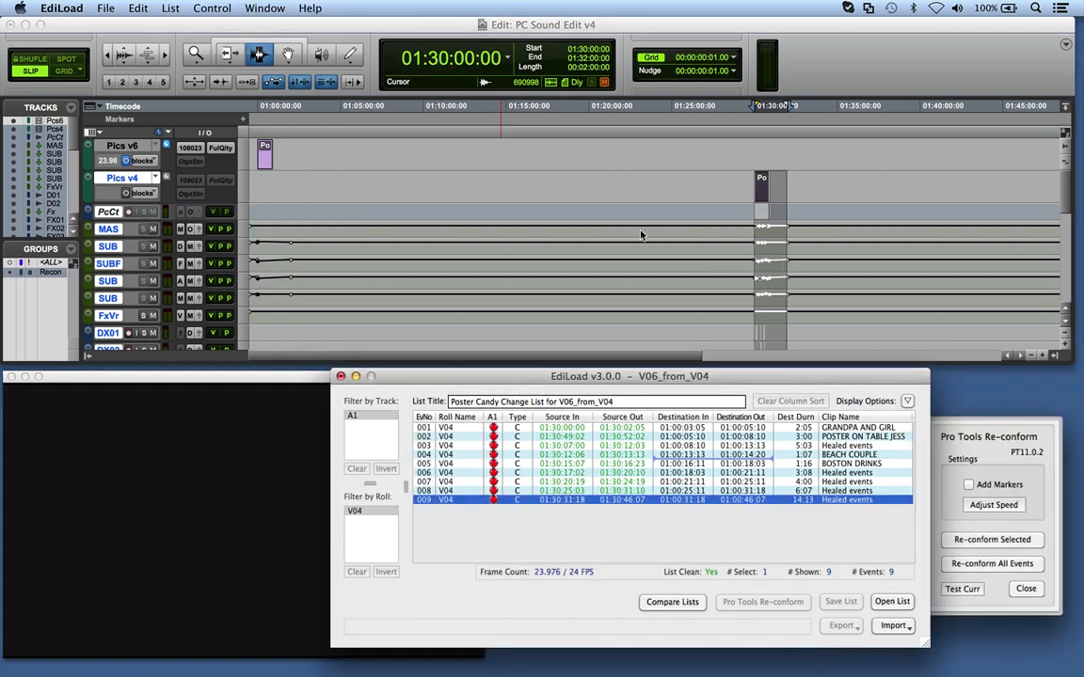
Place the Pro Tools edit cursor at about 01:00:19:02 within the v6 picture, and re-conform all change list events from EdiLoad without markers.
{"action": "left_click", "coordinate": [259, 203]}
{"action": "left_click", "coordinate": [264, 204]}
{"action": "key", "text": "t"}
{"action": "key", "text": "t"}
{"action": "key", "text": "t"}
{"action": "key", "text": "t"}
{"action": "key", "text": "t"}
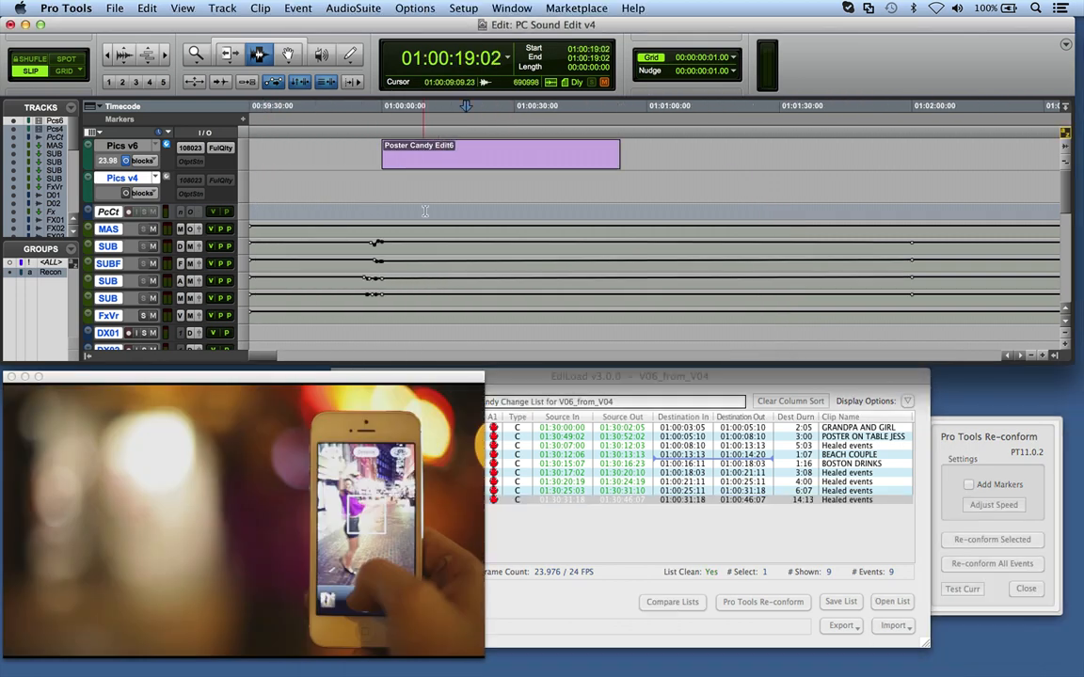
{"action": "key", "text": "r"}
{"action": "left_click", "coordinate": [595, 378]}
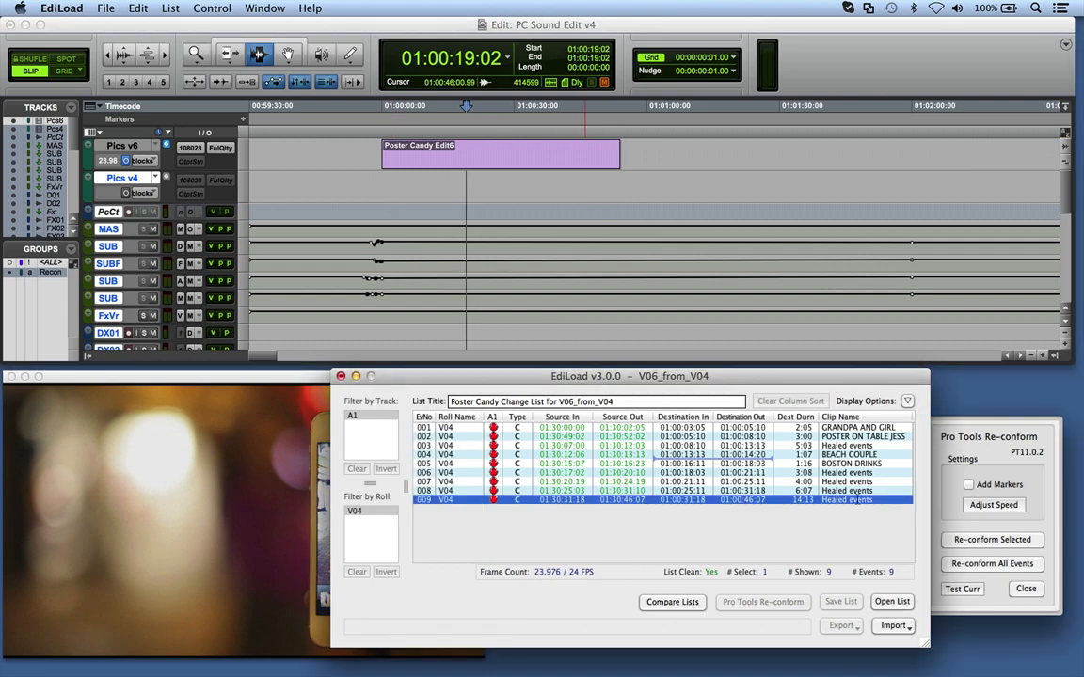
{"action": "left_click", "coordinate": [966, 565]}
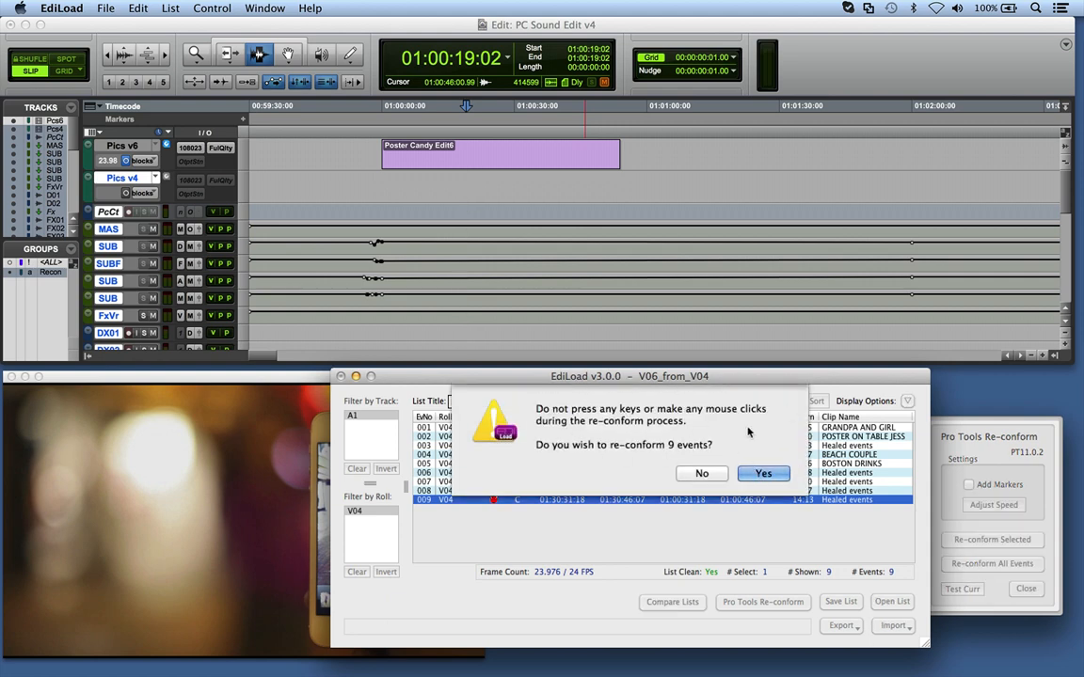
{"action": "left_click", "coordinate": [762, 474]}
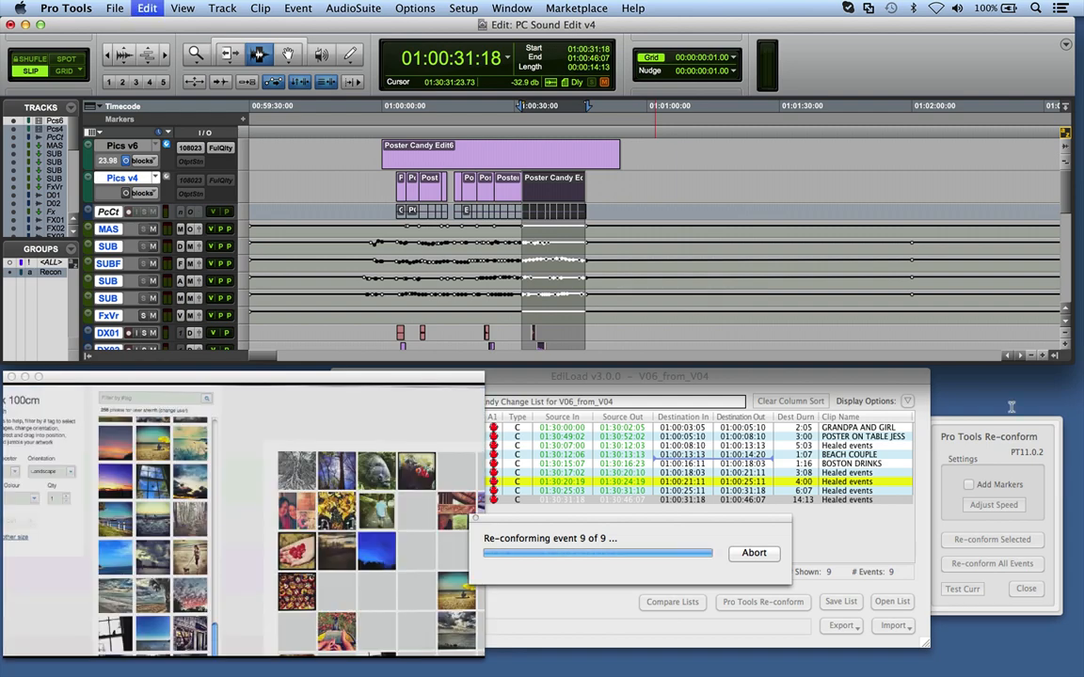
Inspect the re-conformed Pics v4 clips against the v6 picture near the programme start, placing the cursor at 01:00:08:08 and 01:00:04:09.
{"action": "left_click", "coordinate": [605, 215]}
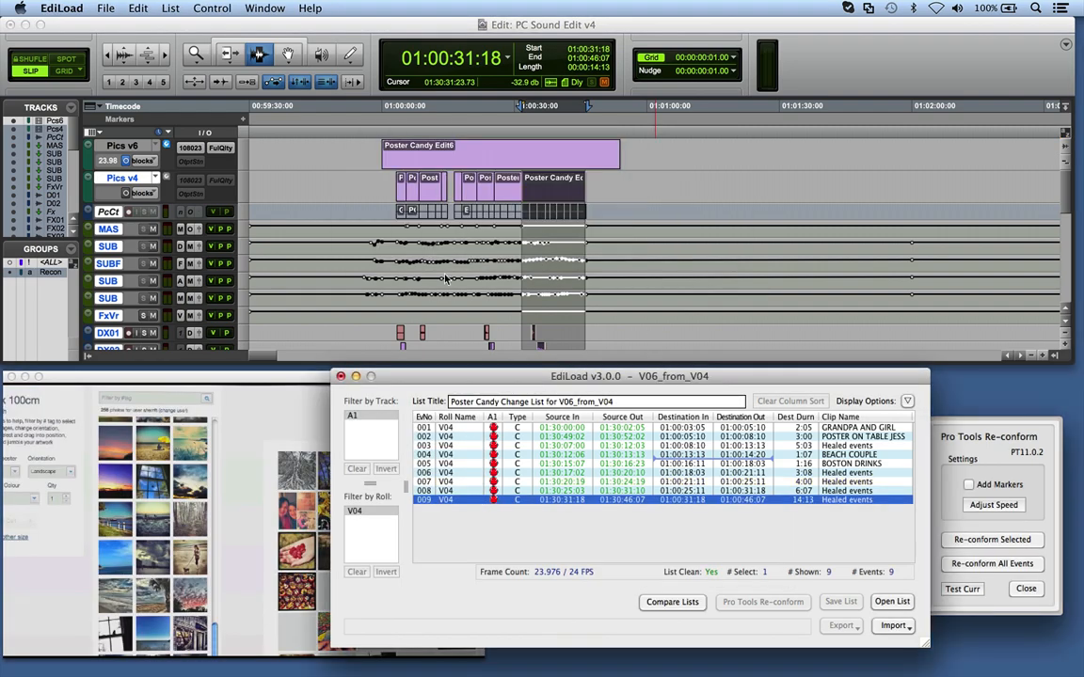
{"action": "key", "text": "t"}
{"action": "key", "text": "t"}
{"action": "key", "text": "t"}
{"action": "key", "text": "t"}
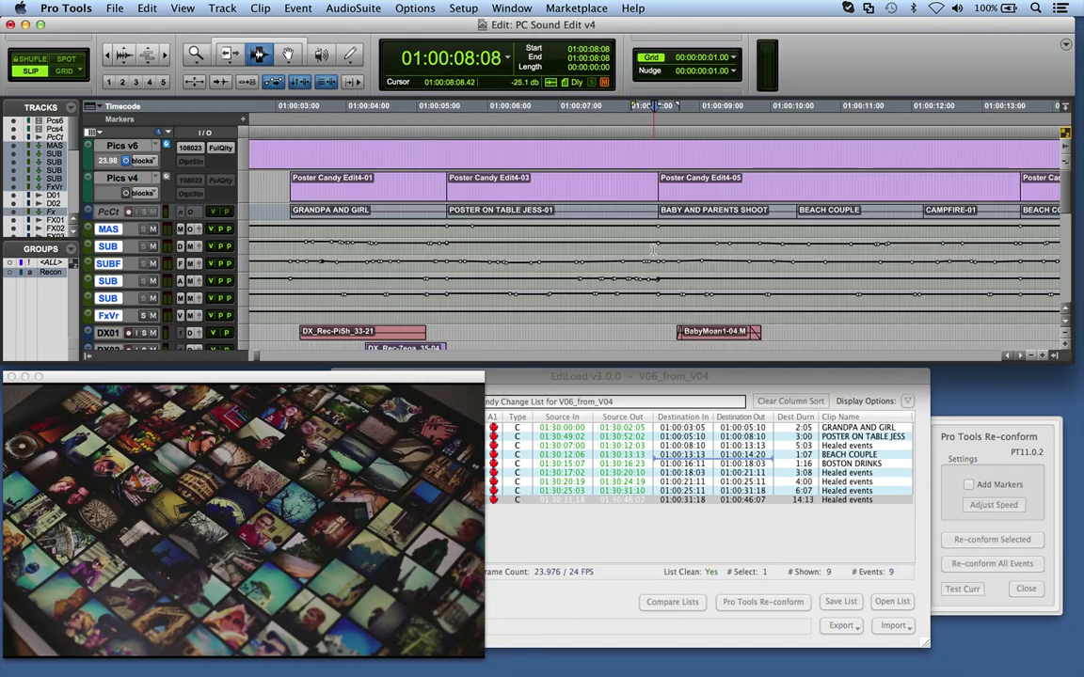
{"action": "left_click", "coordinate": [376, 188]}
{"action": "key", "text": "t"}
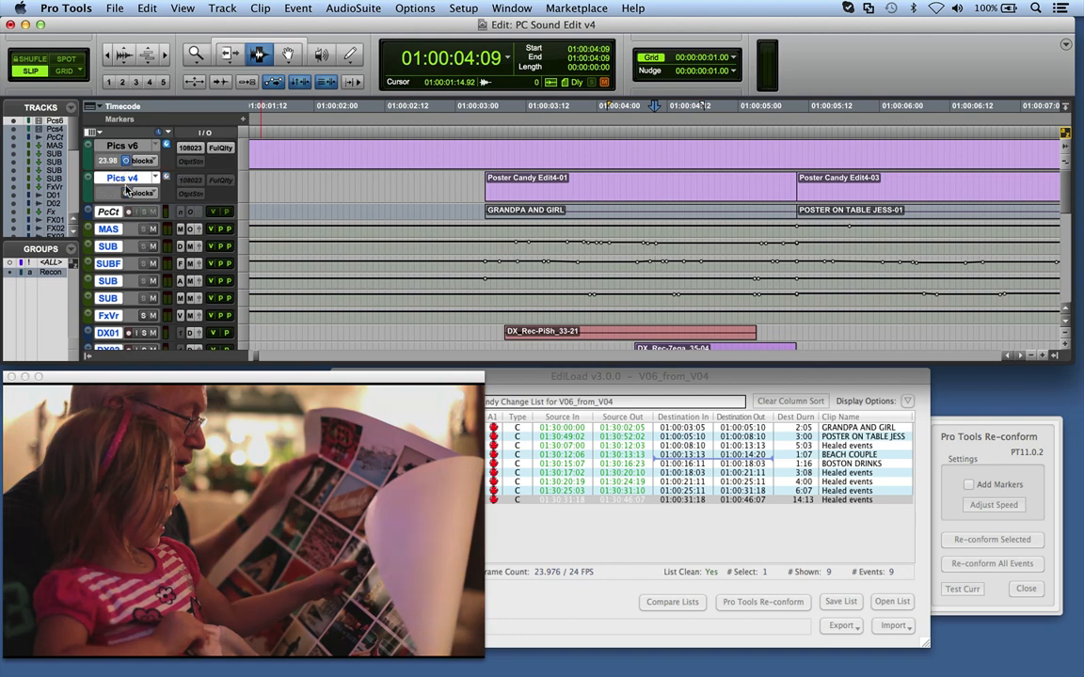
{"action": "key", "text": "super+bracketleft"}
{"action": "key", "text": "super+bracketleft"}
{"action": "key", "text": "super+bracketleft"}
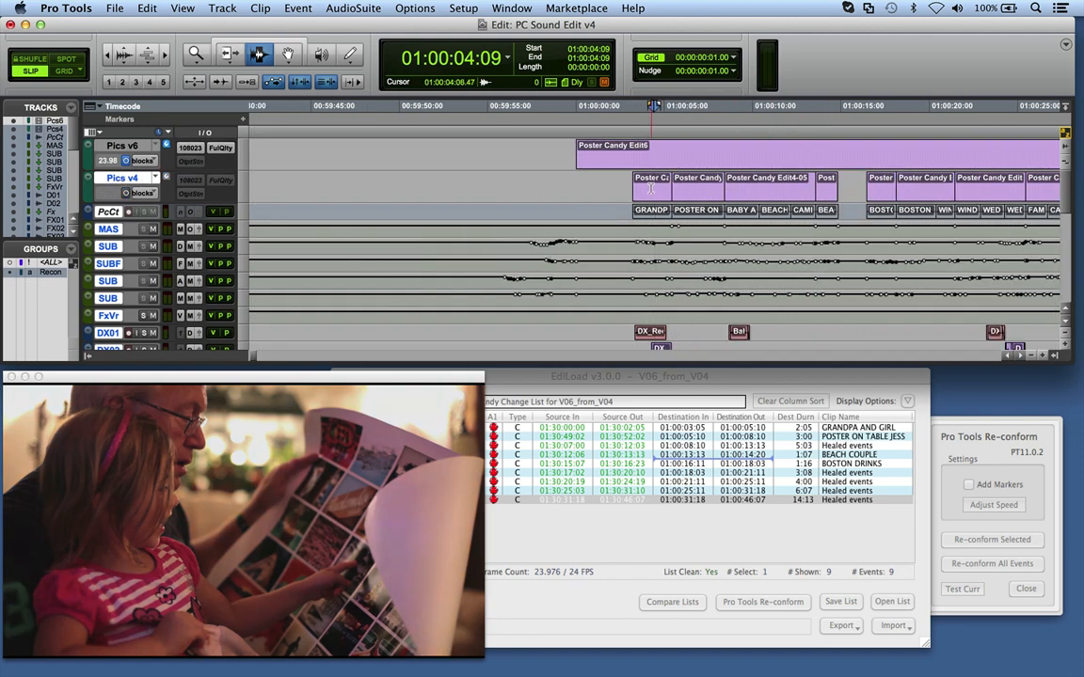
Place the cursor in the Pics v4 gap at 01:00:16:01, and play the FX tracks from 01:00:09:22.
{"action": "left_click", "coordinate": [664, 202]}
{"action": "key", "text": "super+bracketright"}
{"action": "key", "text": "super+bracketright"}
{"action": "left_click", "coordinate": [613, 203]}
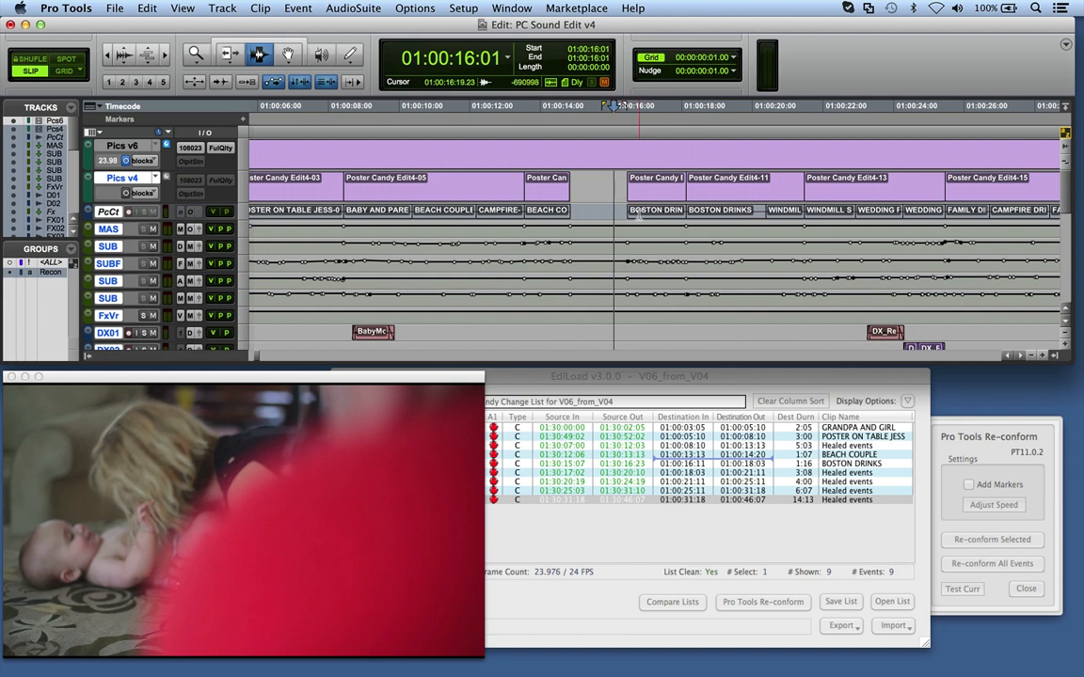
{"action": "scroll", "coordinate": [570, 193], "scroll_direction": "down", "scroll_amount": 5}
{"action": "left_click", "coordinate": [396, 293]}
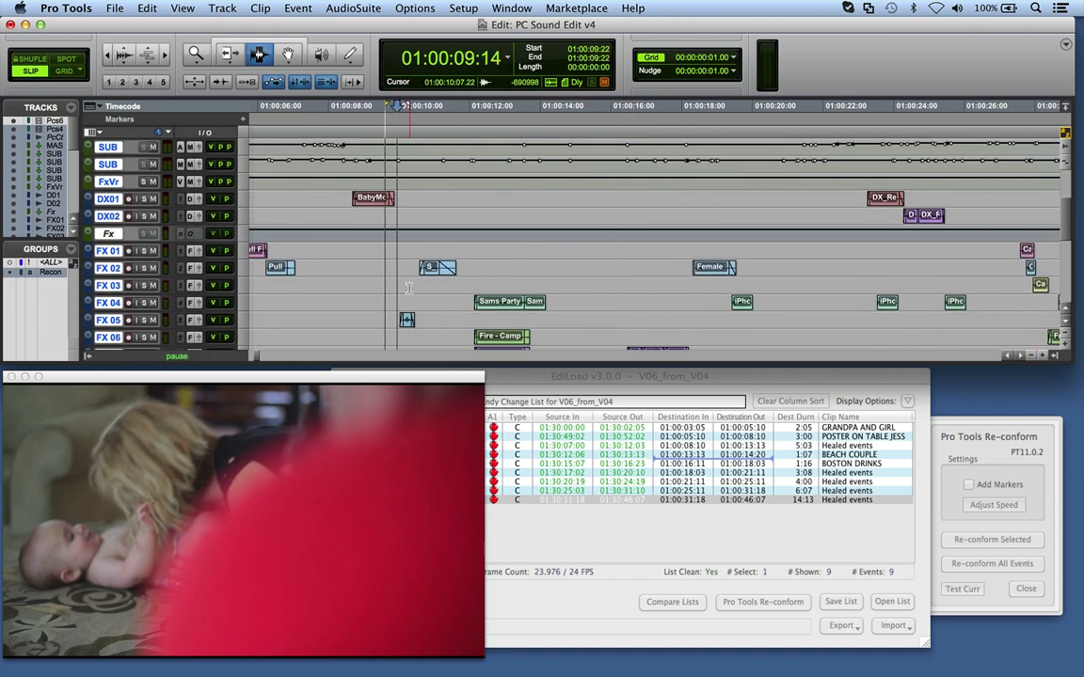
{"action": "key", "text": "space"}
{"action": "scroll", "coordinate": [452, 264], "scroll_direction": "down", "scroll_amount": 5}
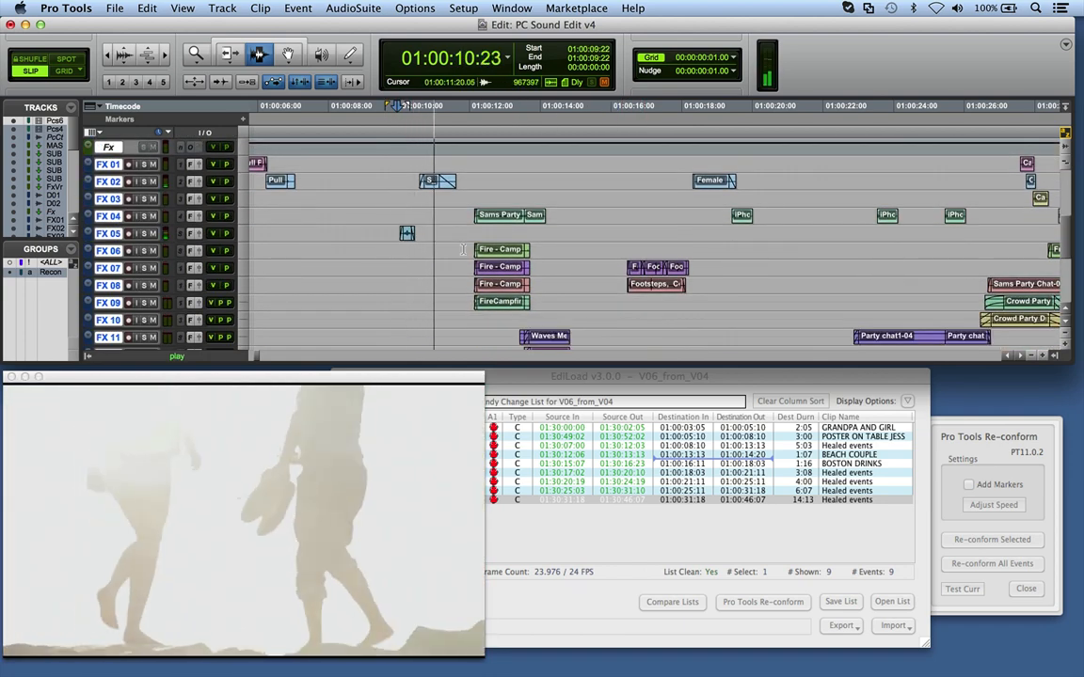
{"action": "key", "text": "space"}
Select 01:00:14:21 to 01:00:15:06 inside the gap after the BEACH COUPLE-01 clip, and play the FX tracks from 01:00:14:17.
{"action": "left_click", "coordinate": [584, 222]}
{"action": "key", "text": "t"}
{"action": "scroll", "coordinate": [614, 232], "scroll_direction": "up", "scroll_amount": 5}
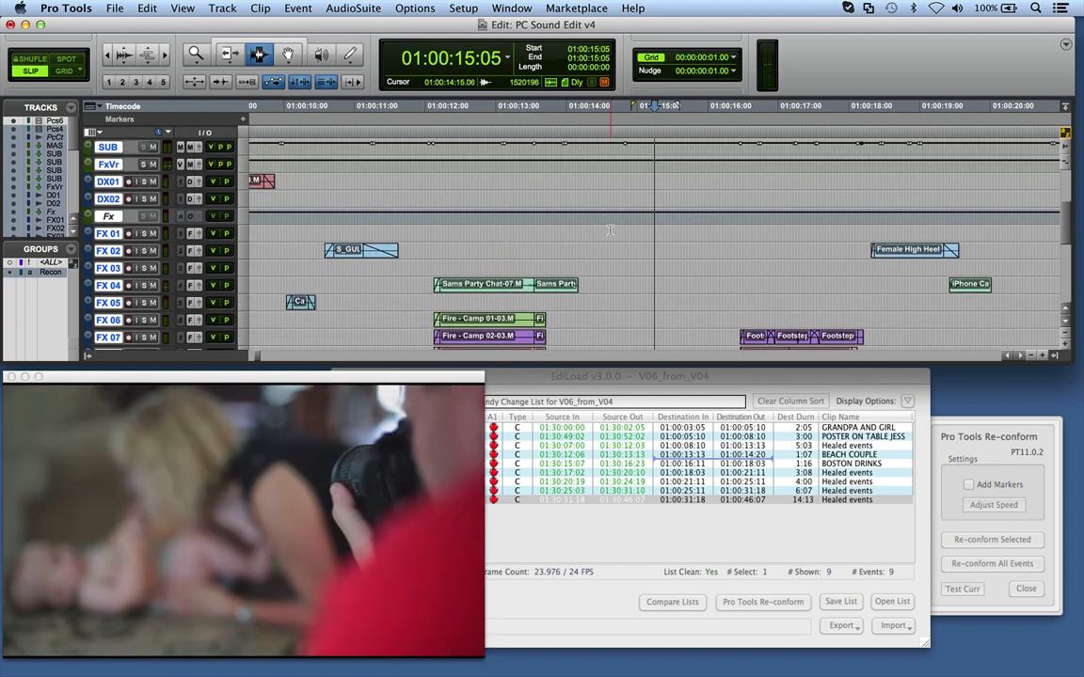
{"action": "scroll", "coordinate": [613, 232], "scroll_direction": "down", "scroll_amount": 4}
{"action": "left_click_drag", "start_coordinate": [608, 258], "coordinate": [656, 221]}
{"action": "scroll", "coordinate": [641, 260], "scroll_direction": "up", "scroll_amount": 8}
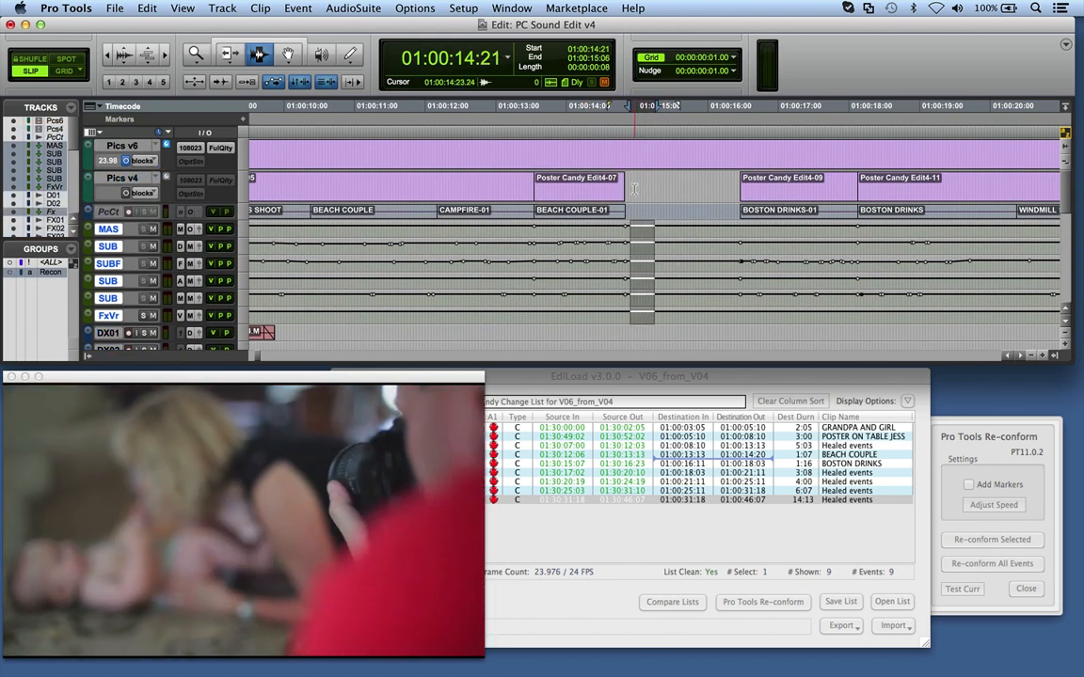
{"action": "scroll", "coordinate": [618, 273], "scroll_direction": "down", "scroll_amount": 8}
{"action": "left_click", "coordinate": [618, 279]}
{"action": "key", "text": "space"}
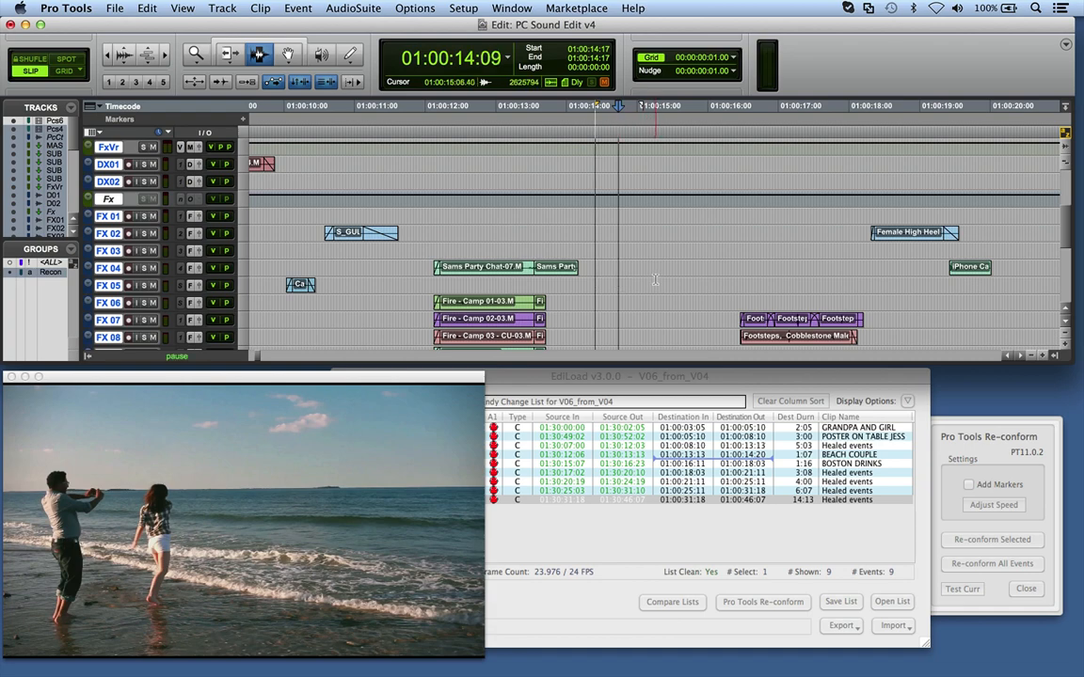
Examine the cut from campfire to beach at 01:00:13:10 across the picture, effects, atmosphere and music tracks.
{"action": "key", "text": "r"}
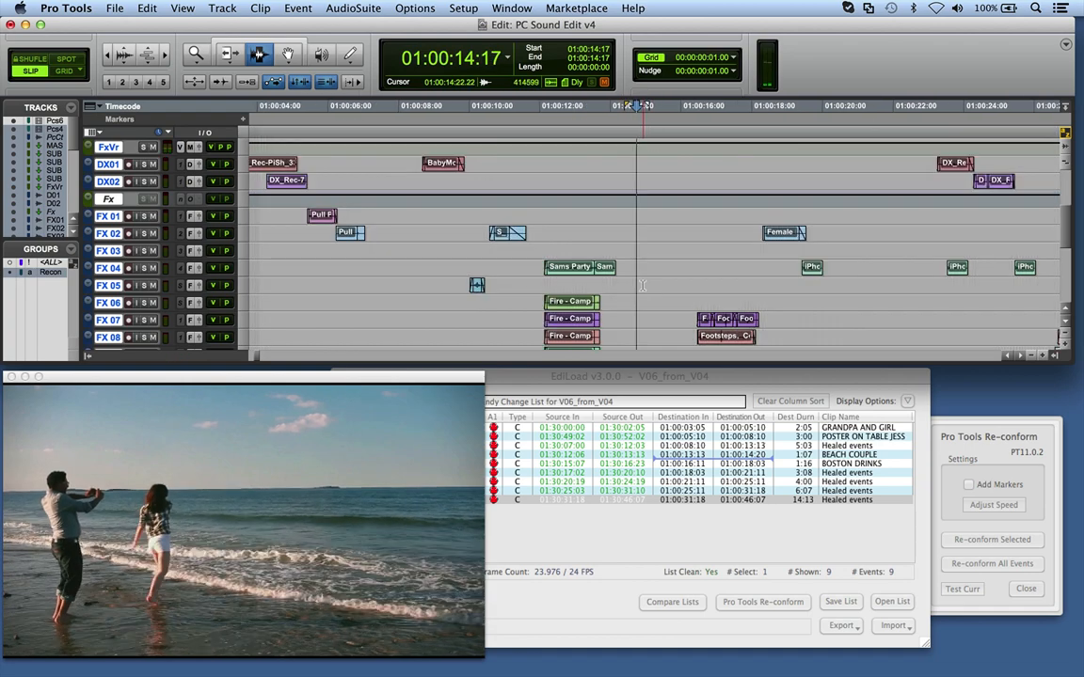
{"action": "left_click", "coordinate": [591, 288]}
{"action": "key", "text": "t"}
{"action": "scroll", "coordinate": [632, 287], "scroll_direction": "up", "scroll_amount": 5}
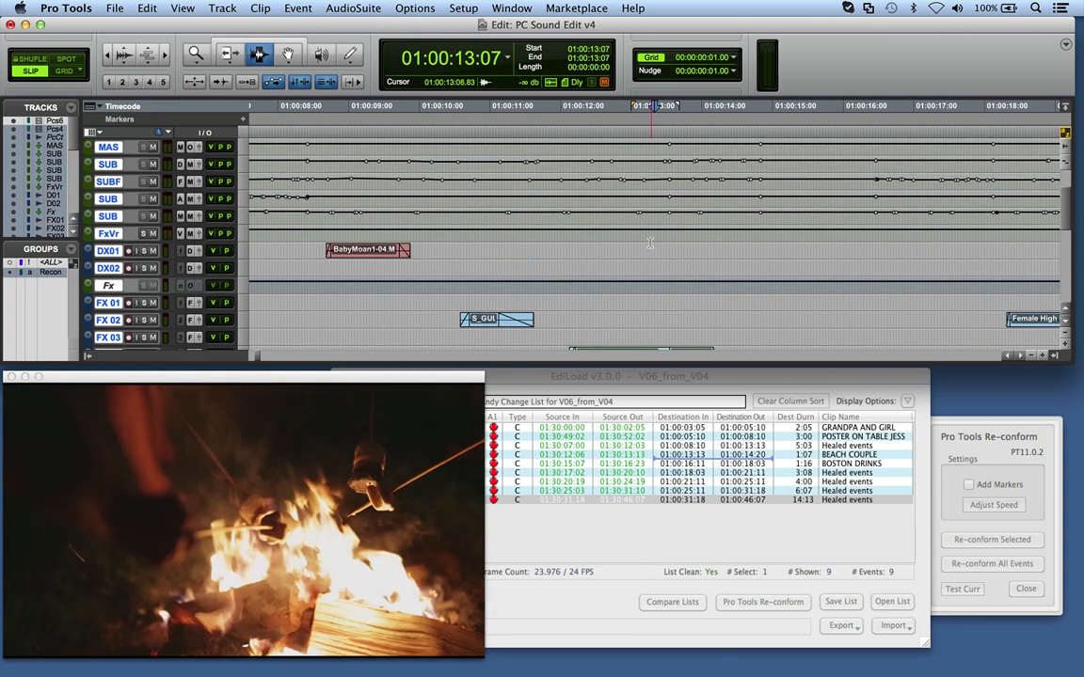
{"action": "left_click", "coordinate": [640, 187]}
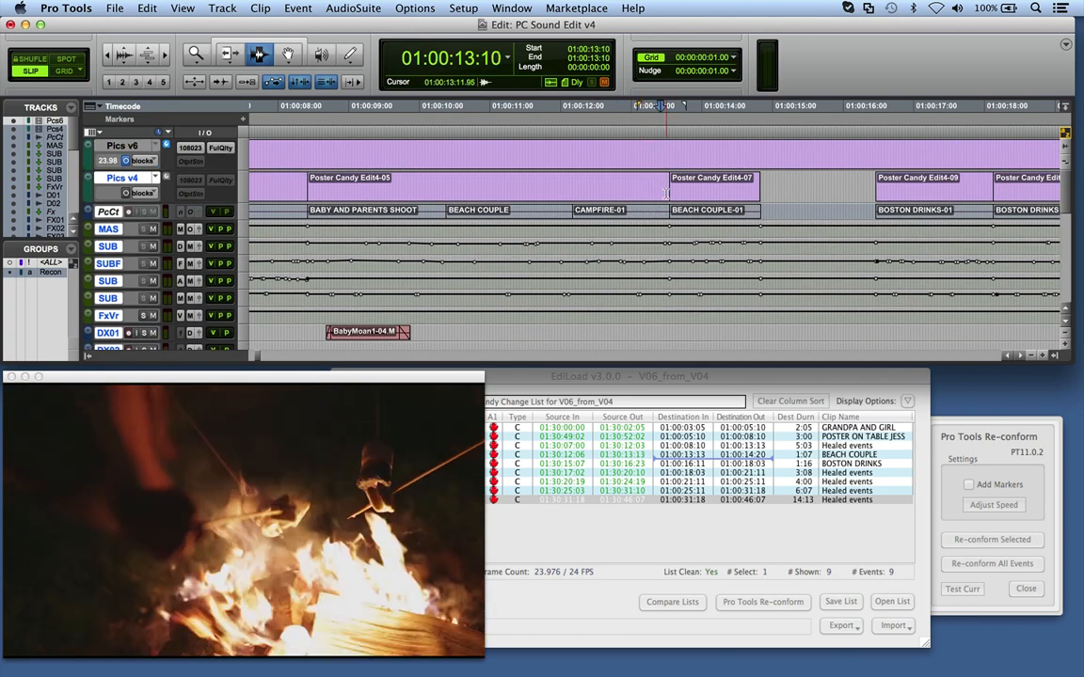
{"action": "scroll", "coordinate": [661, 207], "scroll_direction": "down", "scroll_amount": 10}
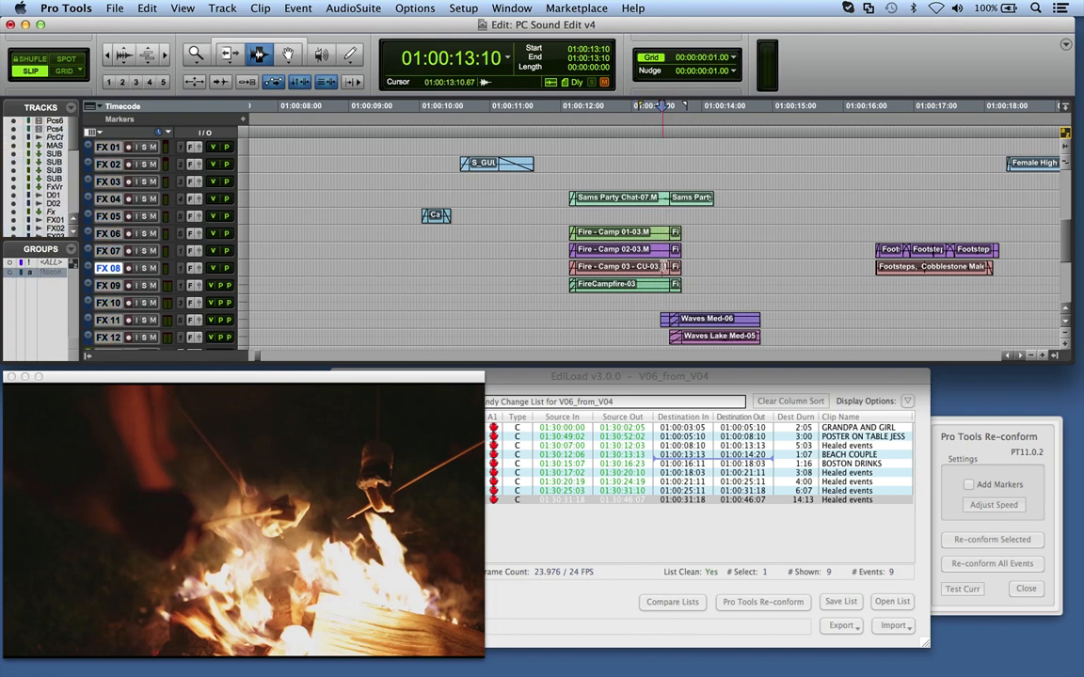
{"action": "scroll", "coordinate": [673, 233], "scroll_direction": "down", "scroll_amount": 10}
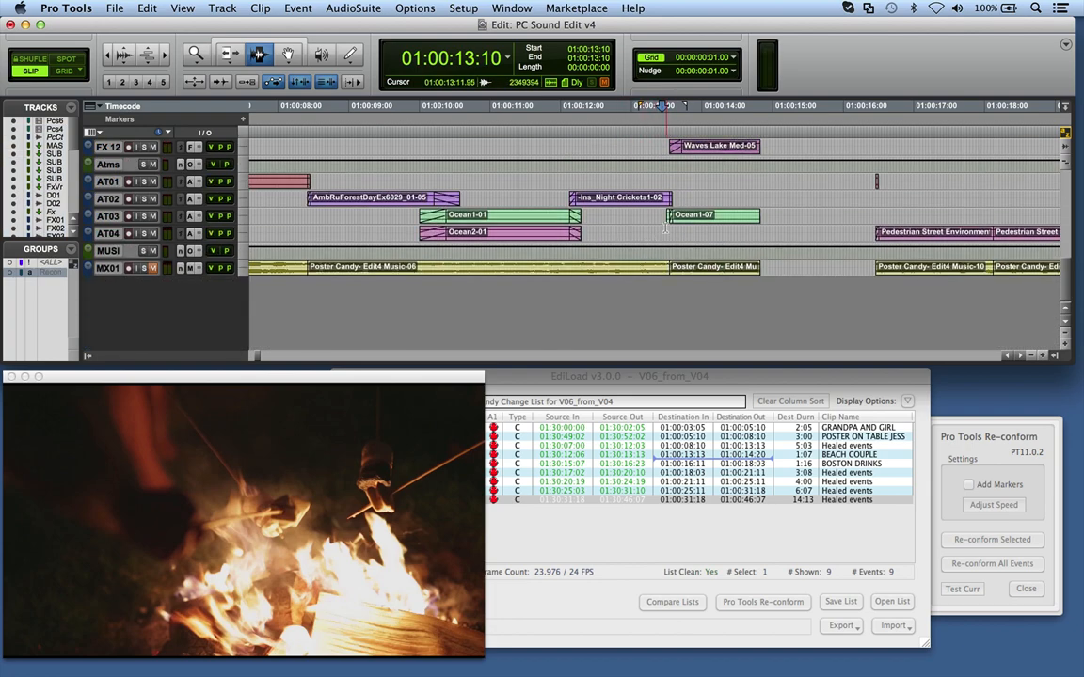
{"action": "left_click", "coordinate": [654, 236]}
{"action": "key", "text": "r"}
{"action": "key", "text": "r"}
{"action": "key", "text": "r"}
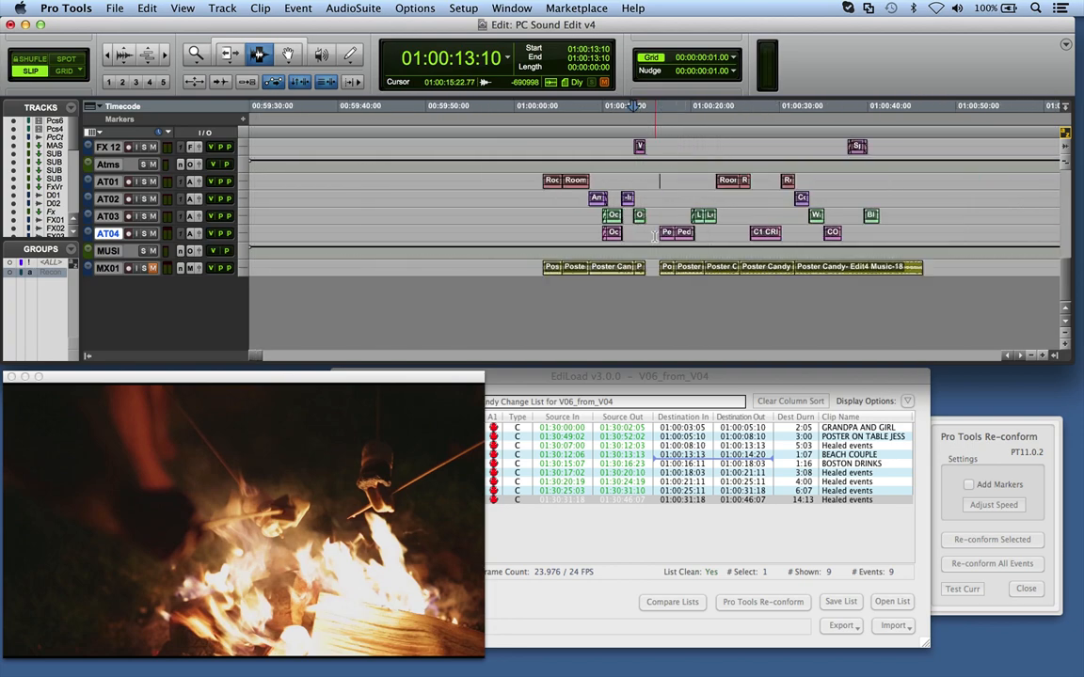
Check the full Pics v4 length against the v6 picture, placing the cursor at 01:00:33:14 and 01:00:24:05.
{"action": "scroll", "coordinate": [658, 240], "scroll_direction": "up", "scroll_amount": 15}
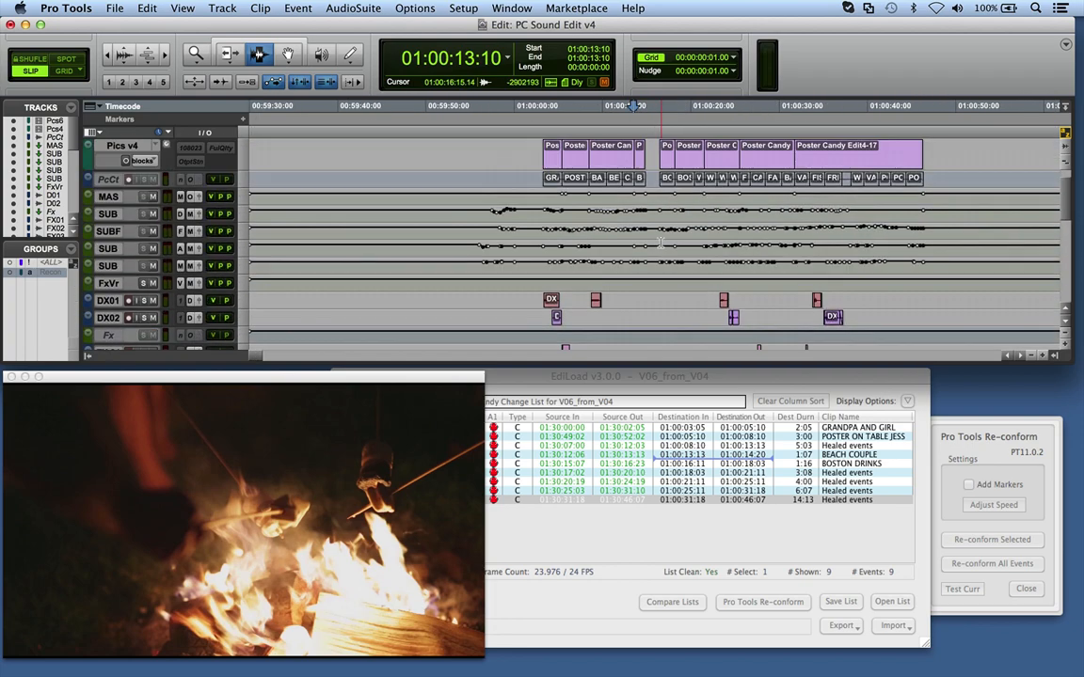
{"action": "scroll", "coordinate": [602, 233], "scroll_direction": "up", "scroll_amount": 1}
{"action": "key", "text": "r"}
{"action": "left_click", "coordinate": [526, 208]}
{"action": "key", "text": "t"}
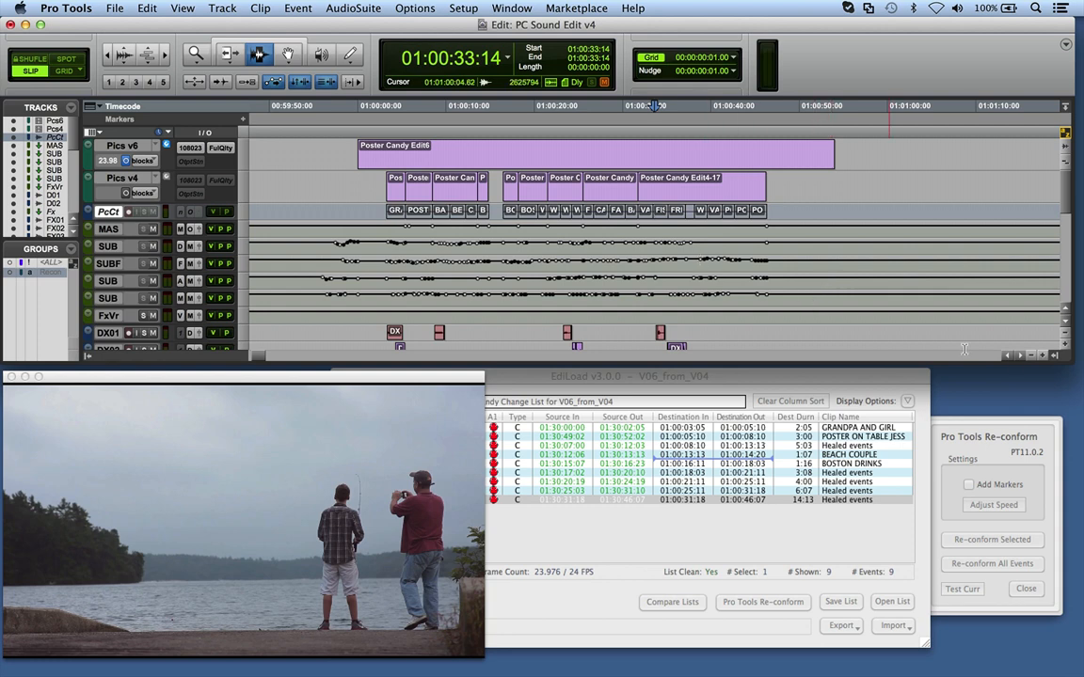
{"action": "left_click", "coordinate": [572, 247]}
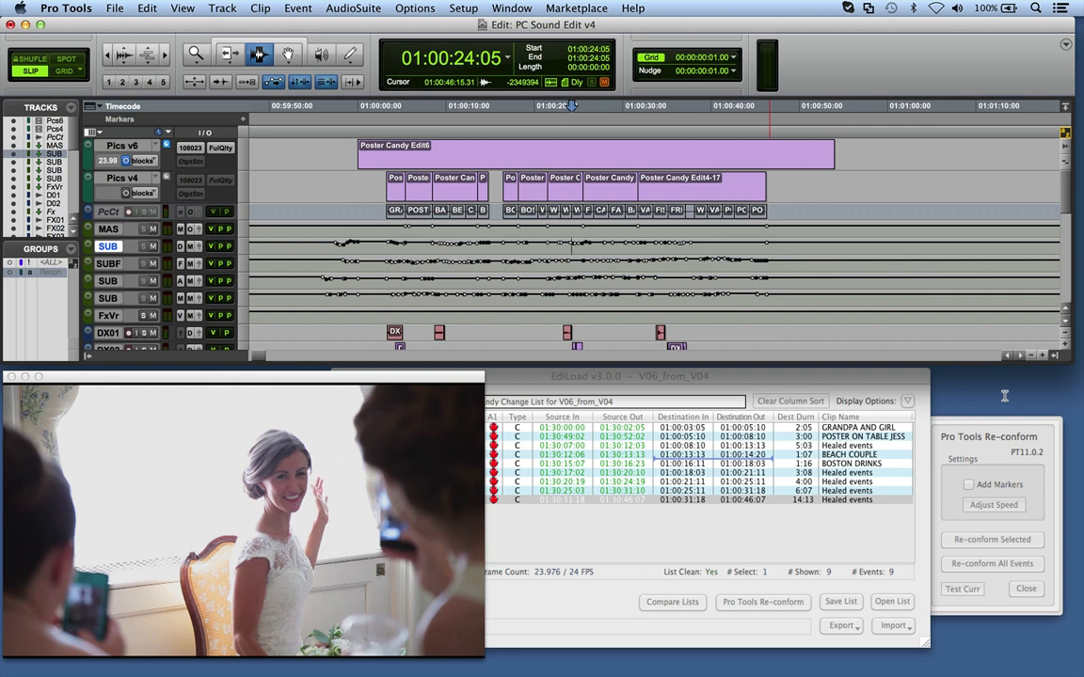
Hide Pro Tools, switch to EdiLoad and close the Pro Tools Re-conform panel.
{"action": "key", "text": "super+h"}
{"action": "left_click", "coordinate": [863, 381]}
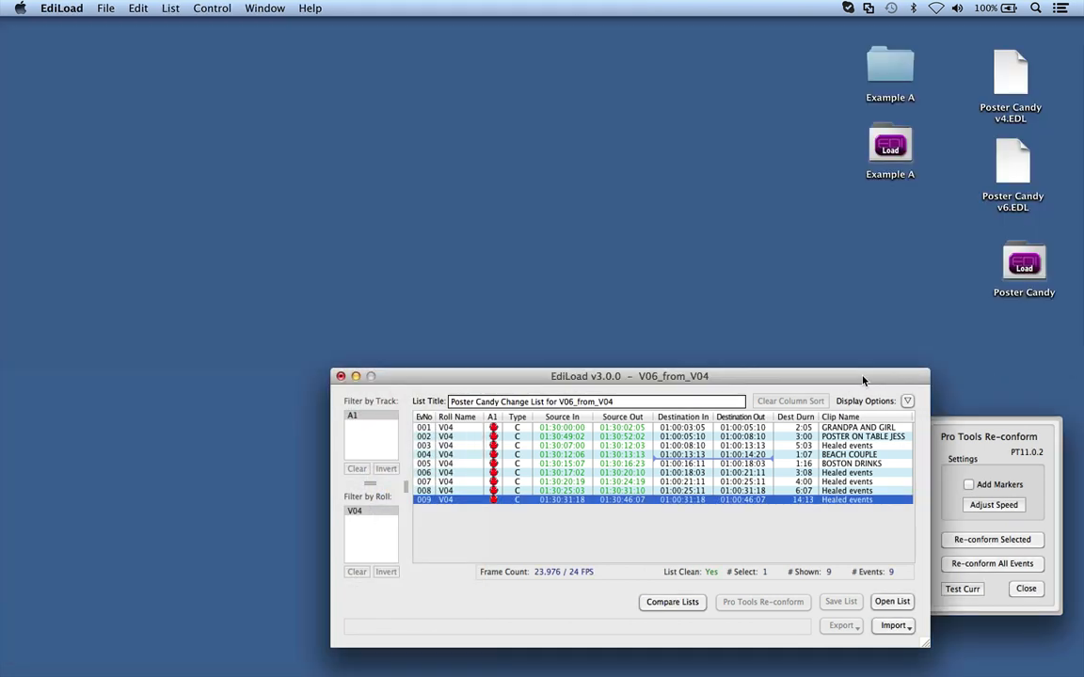
{"action": "left_click", "coordinate": [1026, 589]}
{"action": "left_click_drag", "start_coordinate": [769, 378], "coordinate": [815, 362]}
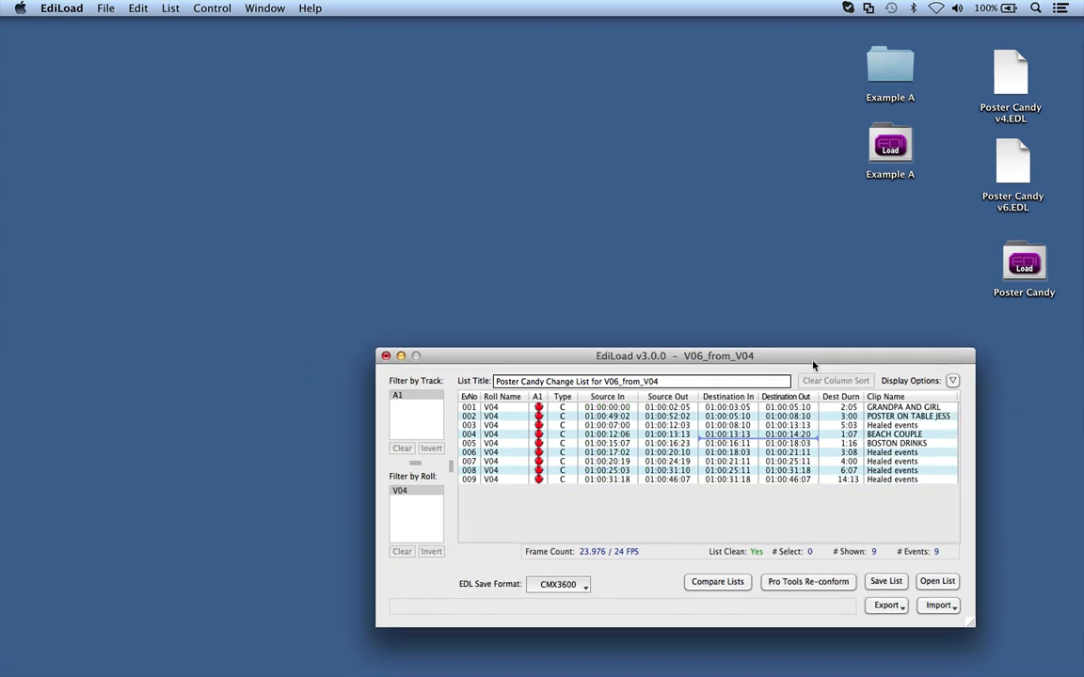
Start a list comparison and open the desktop's Example A folder, arranging it beside the Compare window.
{"action": "left_click", "coordinate": [739, 583]}
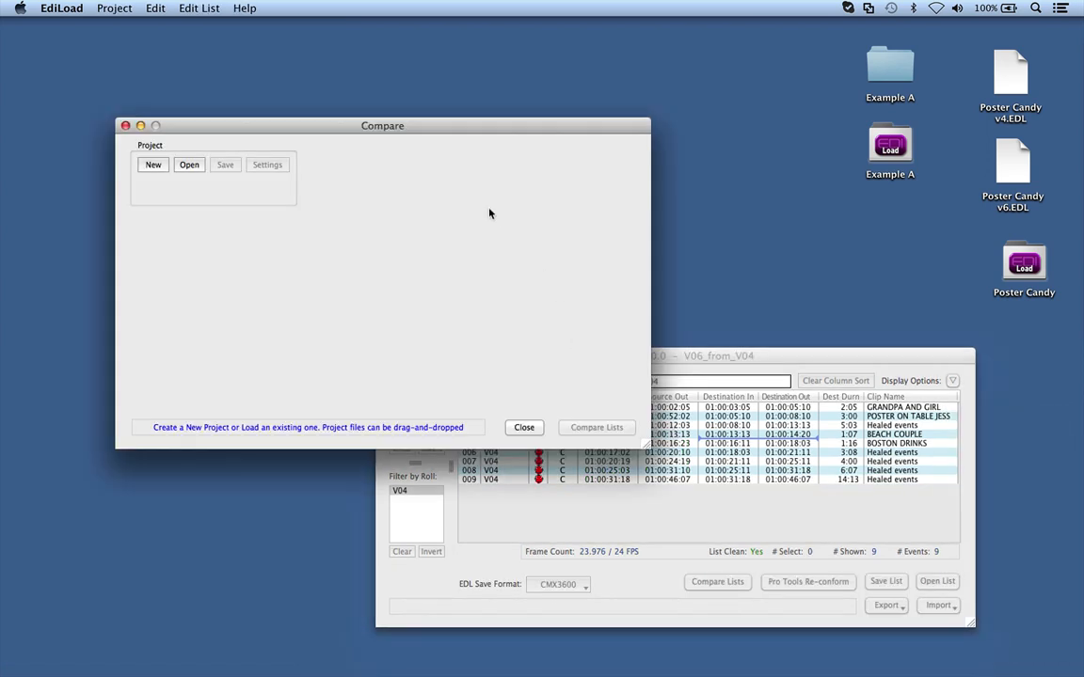
{"action": "left_click_drag", "start_coordinate": [413, 110], "coordinate": [384, 84]}
{"action": "left_click", "coordinate": [868, 68]}
{"action": "double_click", "coordinate": [867, 68]}
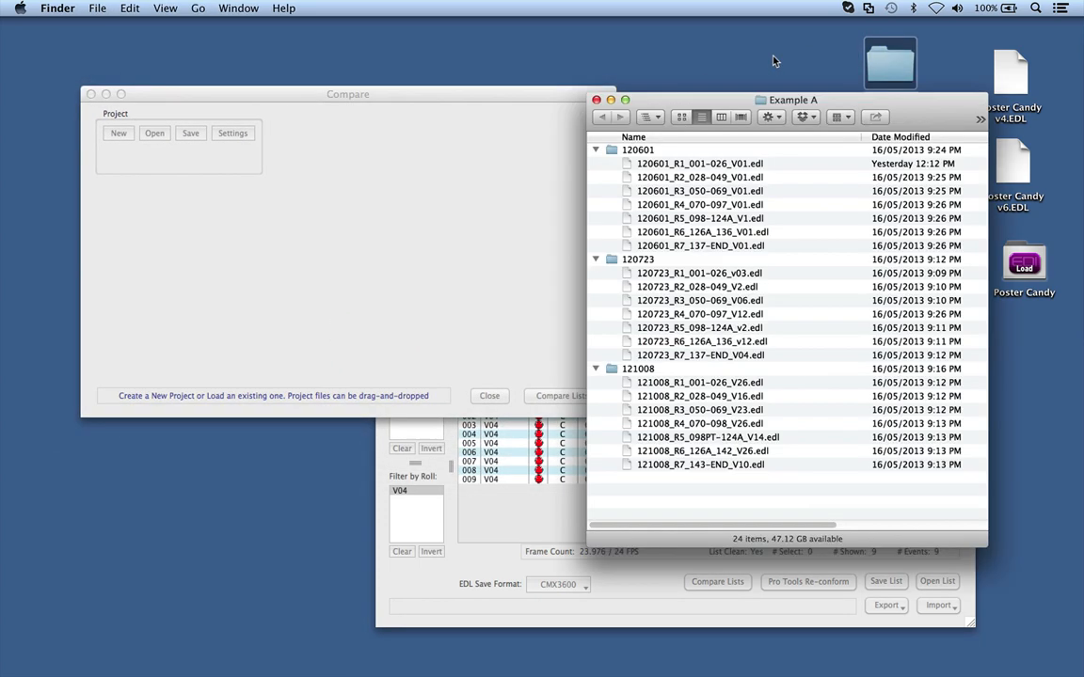
{"action": "left_click_drag", "start_coordinate": [725, 101], "coordinate": [770, 43]}
{"action": "left_click", "coordinate": [574, 104]}
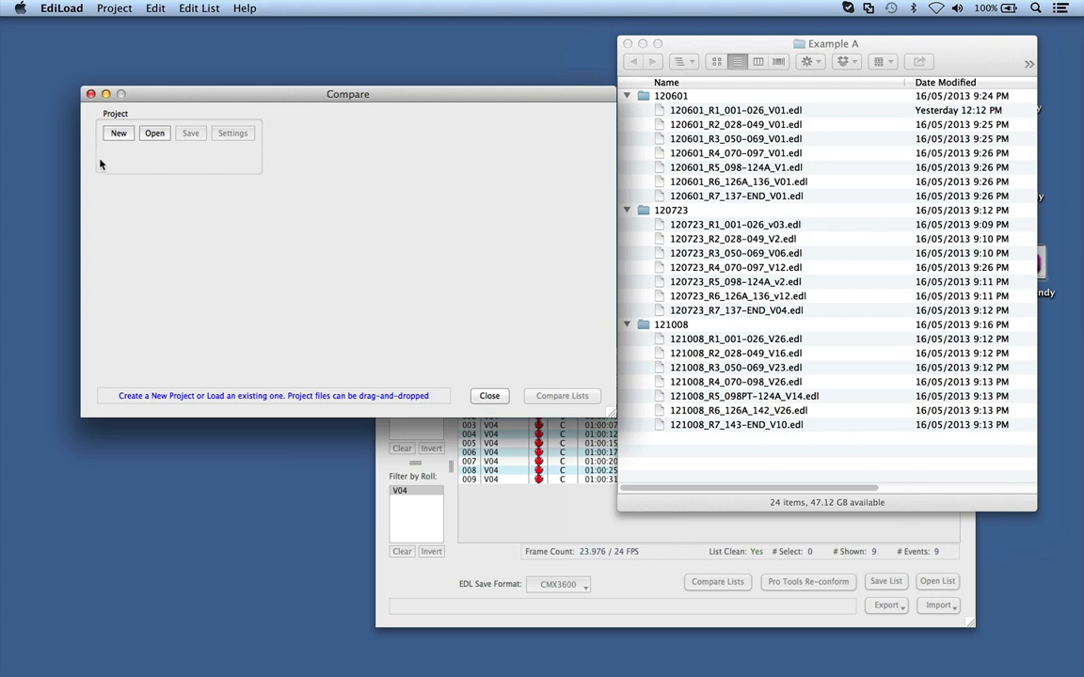
Create a new compare project named Example A with a frame count of 23.976 / 24 FPS.
{"action": "left_click", "coordinate": [119, 133]}
{"action": "type", "text": "Exam"}
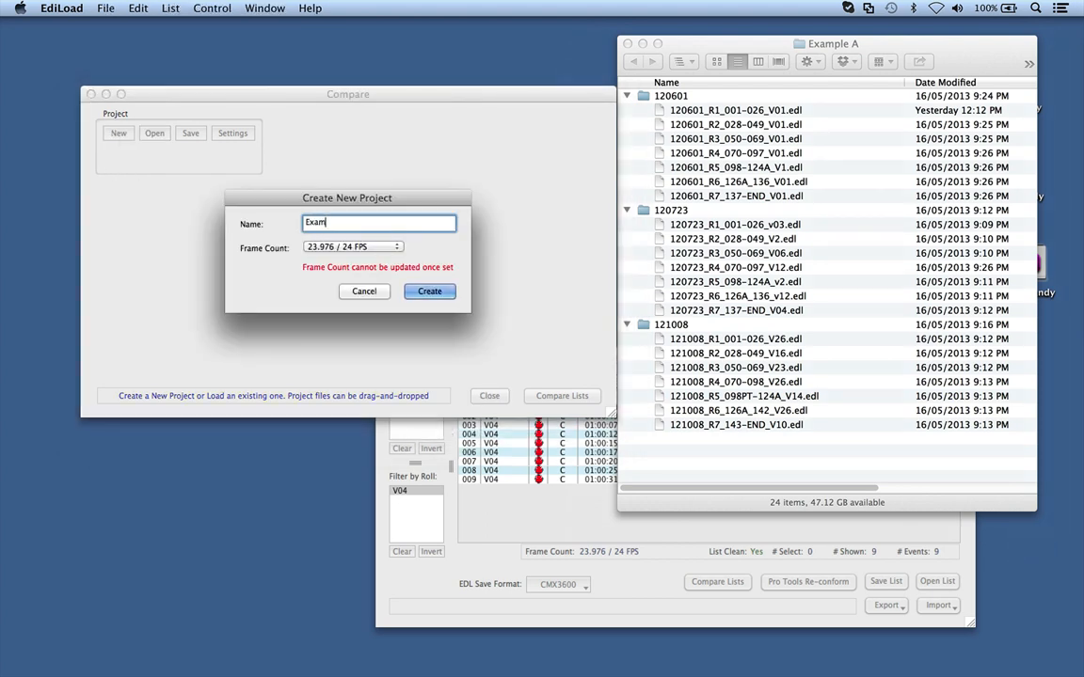
{"action": "type", "text": "ple A"}
{"action": "key", "text": "Return"}
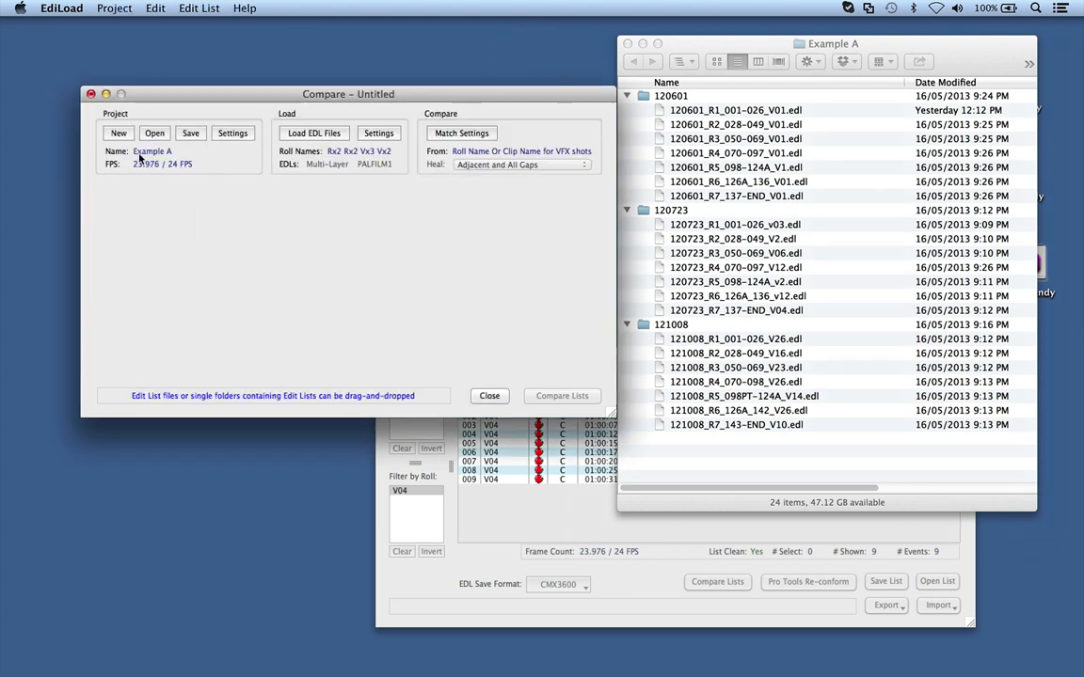
Examine the 120601, 120723 and 121008 reel EDL folders in Example A, keeping the Compare window clear beside them.
{"action": "left_click", "coordinate": [749, 46]}
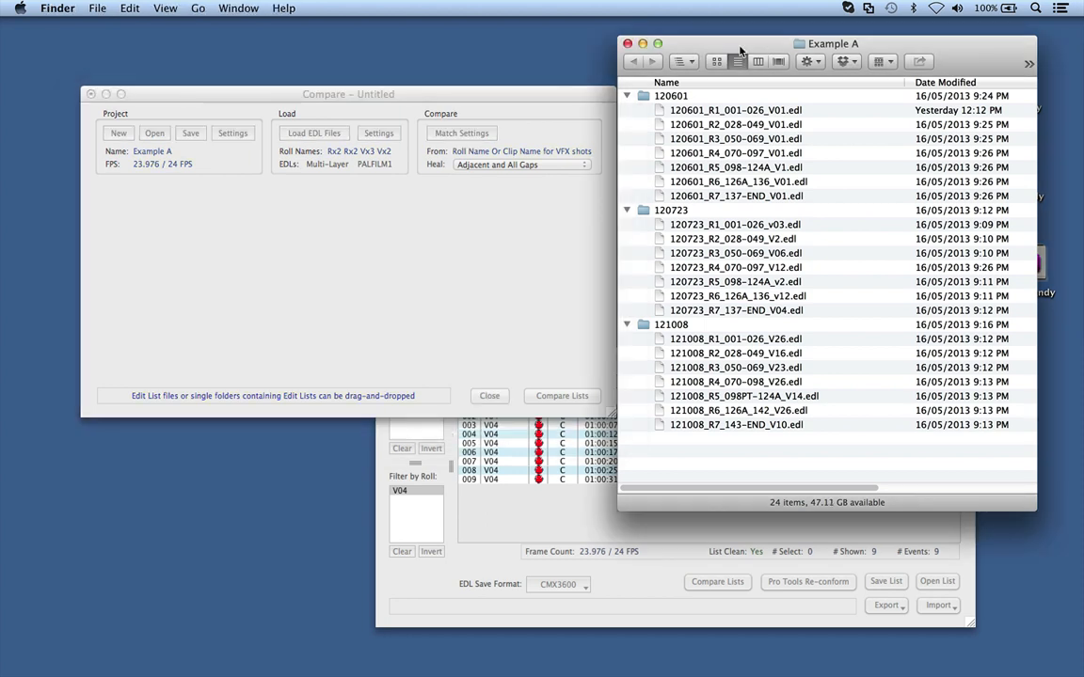
{"action": "left_click", "coordinate": [464, 248]}
{"action": "left_click_drag", "start_coordinate": [487, 101], "coordinate": [473, 103]}
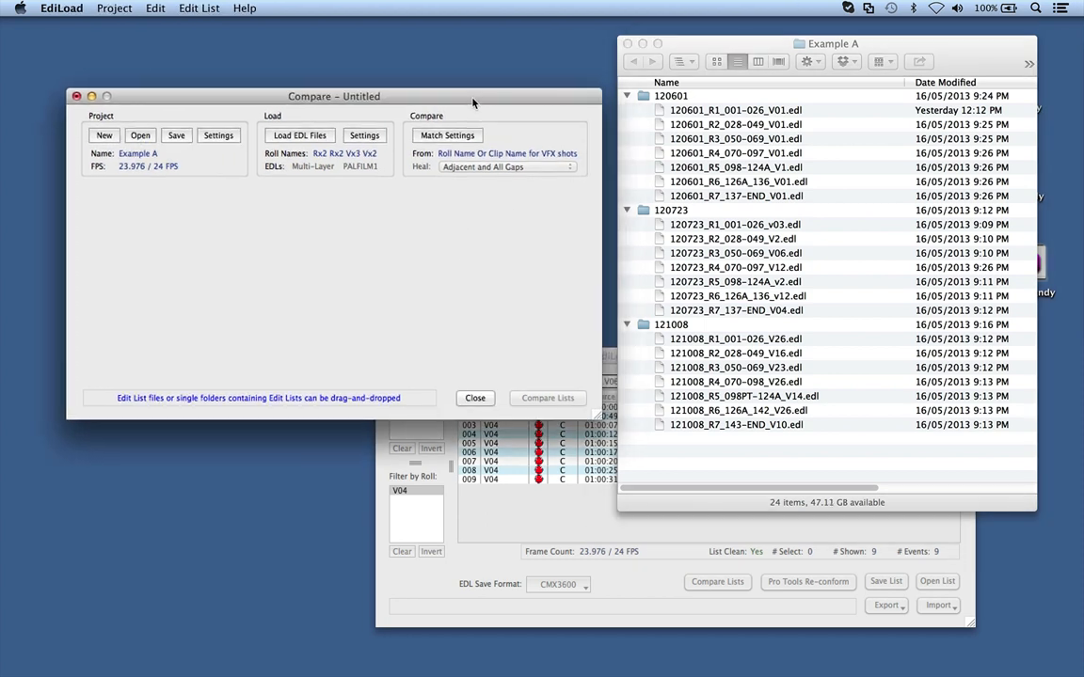
{"action": "left_click", "coordinate": [702, 47]}
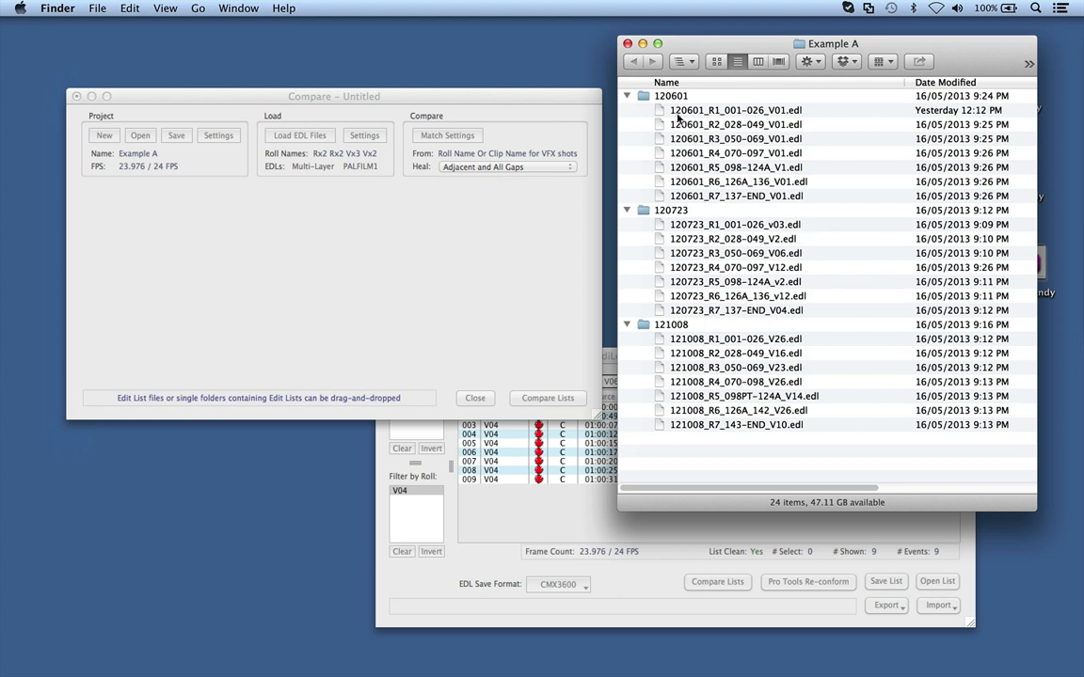
{"action": "left_click", "coordinate": [672, 97]}
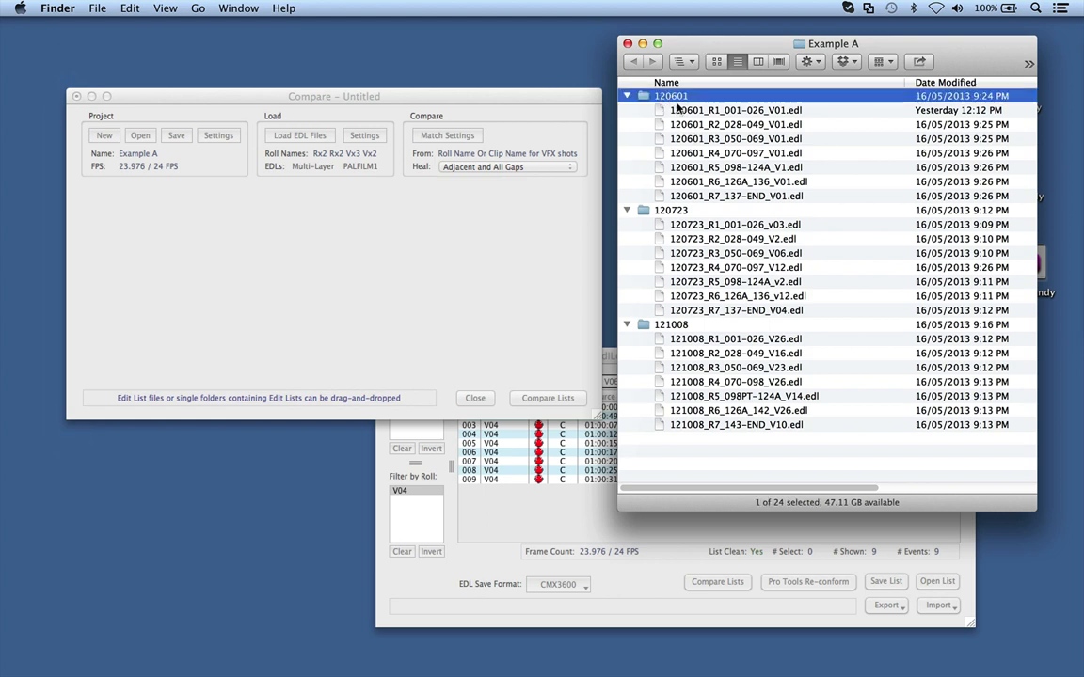
{"action": "key", "text": "Return"}
{"action": "left_click", "coordinate": [677, 211]}
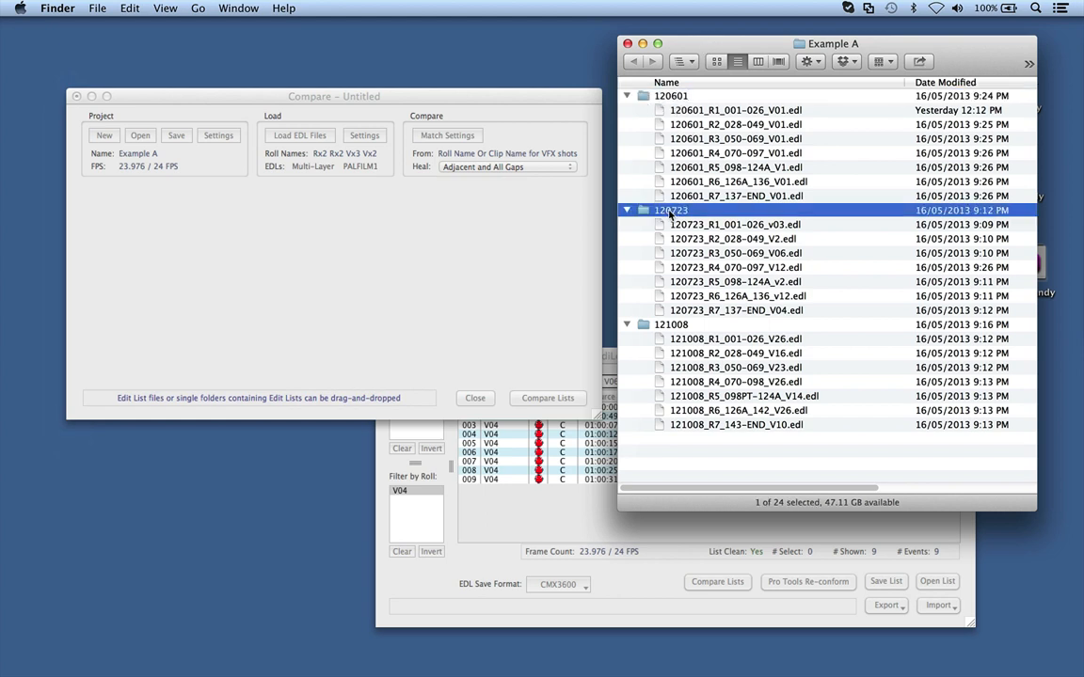
{"action": "key", "text": "Return"}
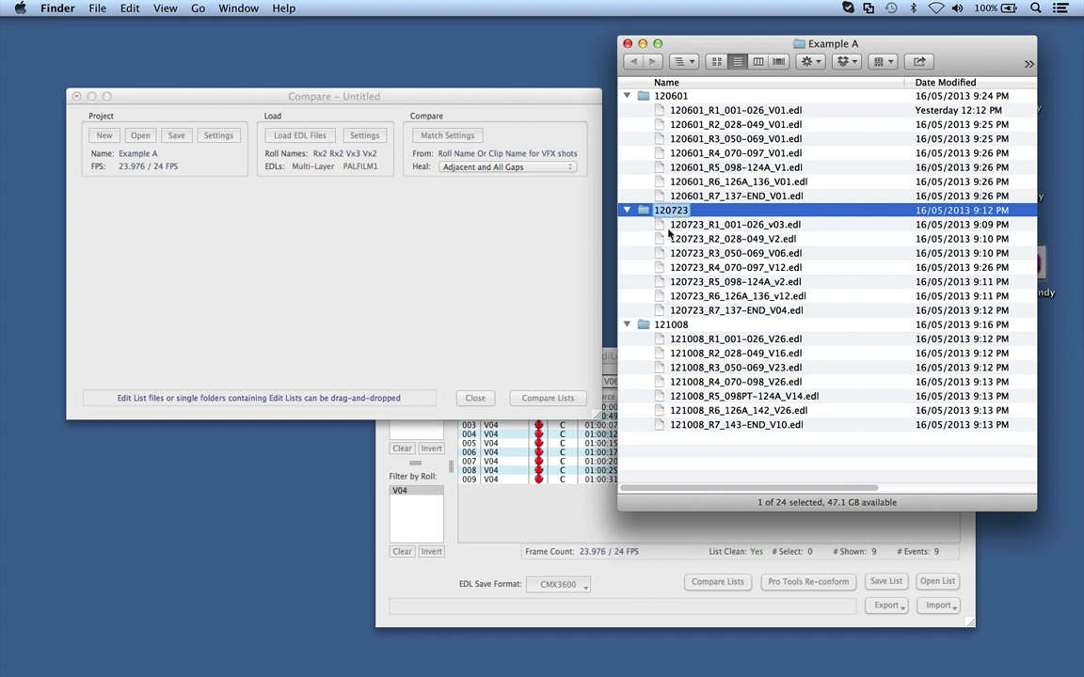
{"action": "left_click", "coordinate": [644, 325]}
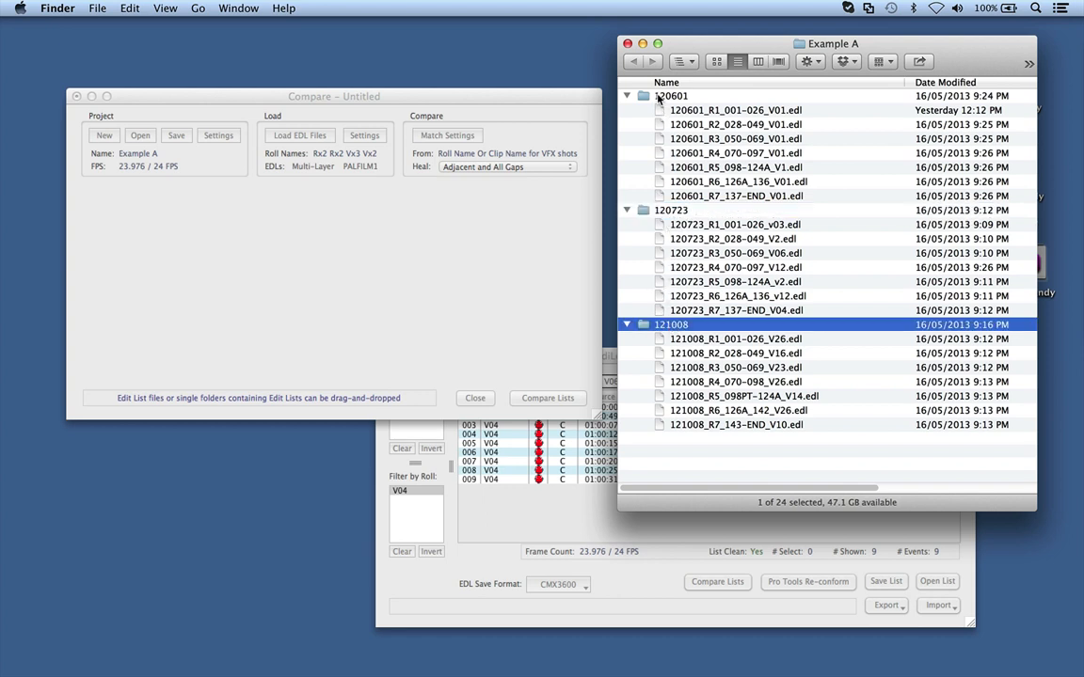
{"action": "left_click", "coordinate": [438, 278]}
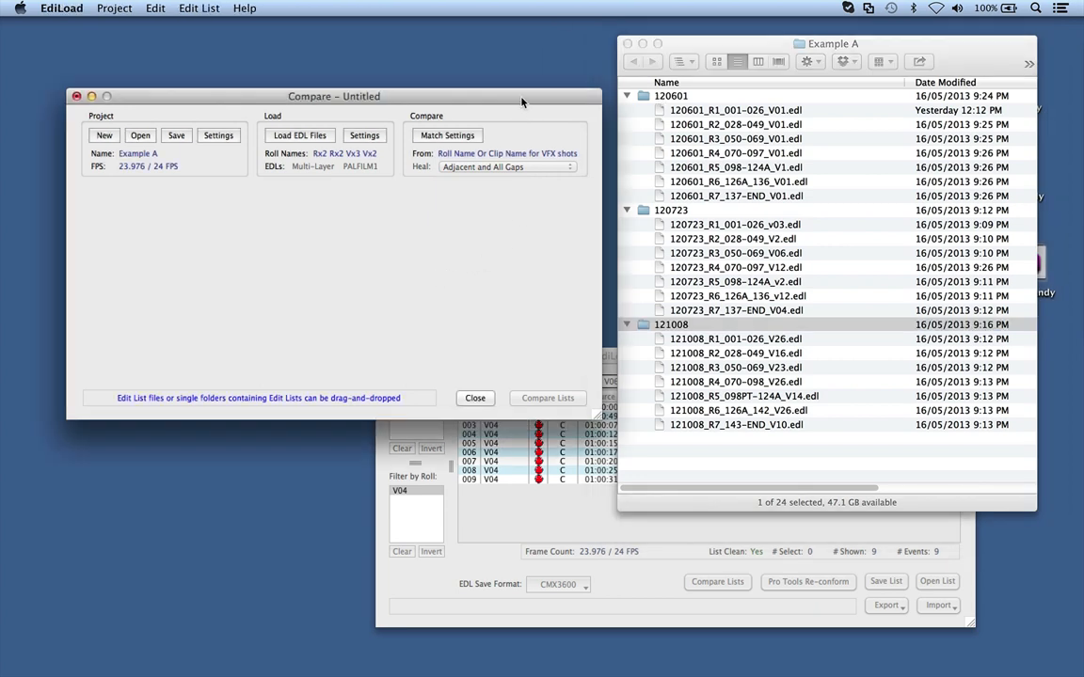
{"action": "left_click_drag", "start_coordinate": [482, 96], "coordinate": [451, 107]}
{"action": "left_click", "coordinate": [701, 45]}
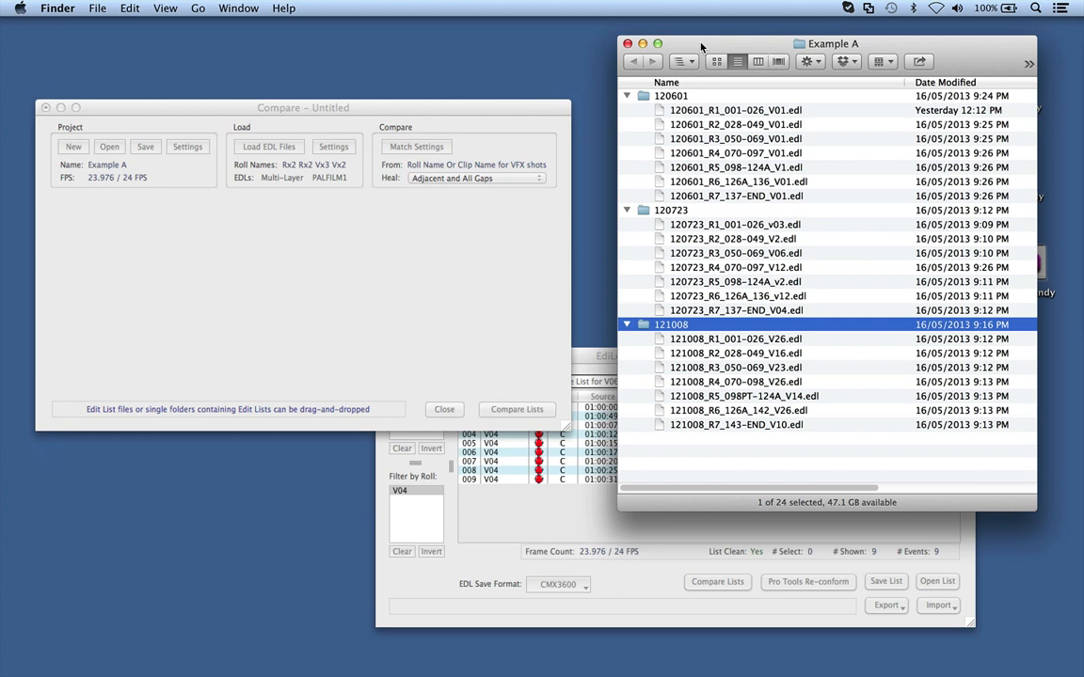
Load the 120601 folder's reel EDLs into the compare project as group 120601 with the default roll names.
{"action": "left_click", "coordinate": [659, 96]}
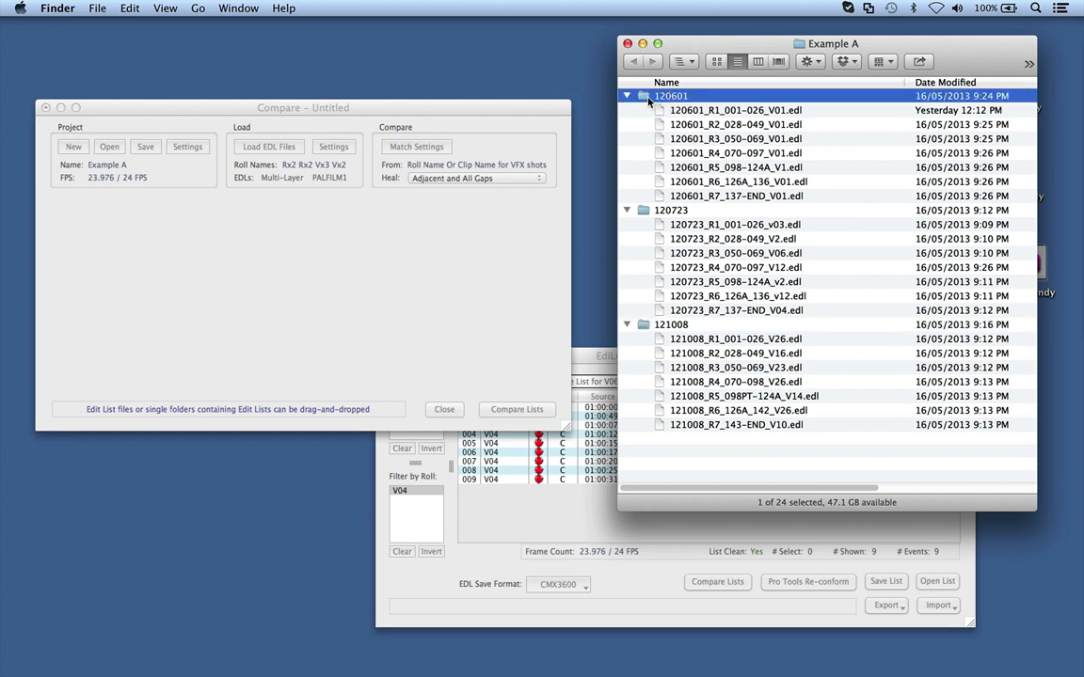
{"action": "left_click_drag", "start_coordinate": [645, 101], "coordinate": [217, 259]}
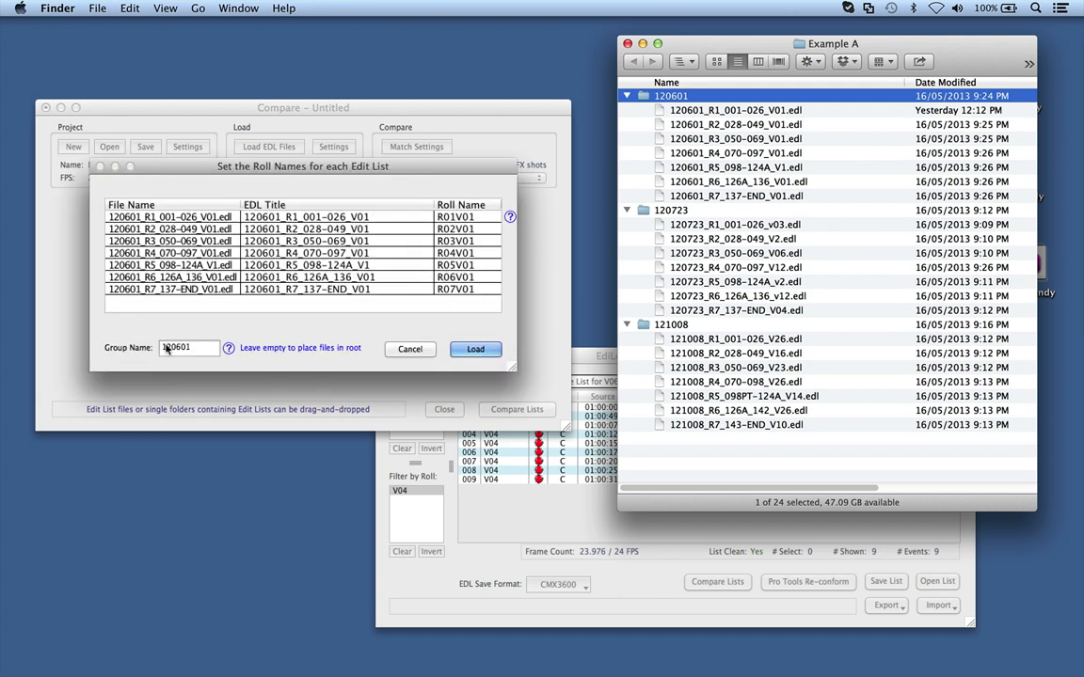
{"action": "left_click", "coordinate": [195, 349]}
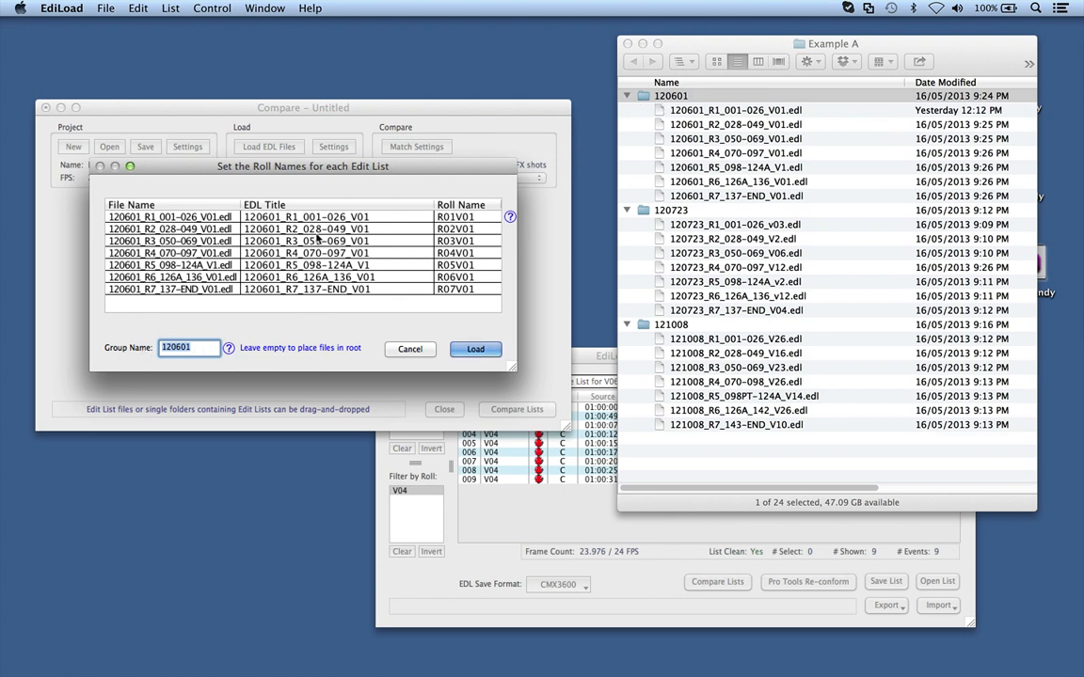
{"action": "left_click", "coordinate": [473, 350]}
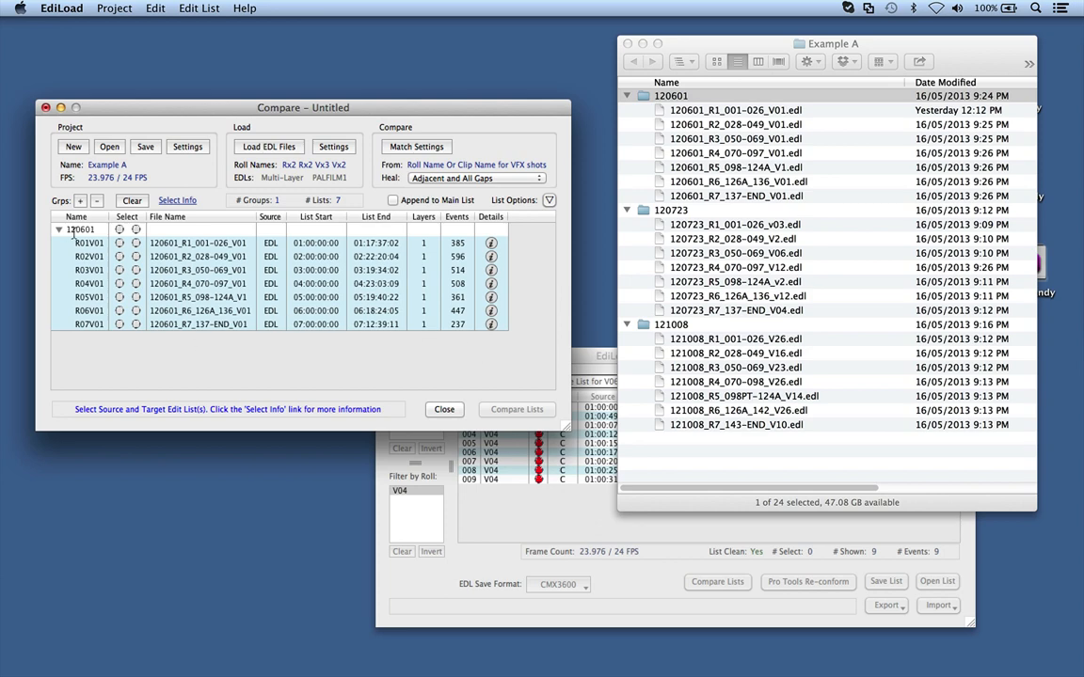
Replace the unsaved project with the saved Example A project from the desktop and enlarge the Compare window with all groups expanded.
{"action": "key", "text": "super+n"}
{"action": "left_click", "coordinate": [430, 189]}
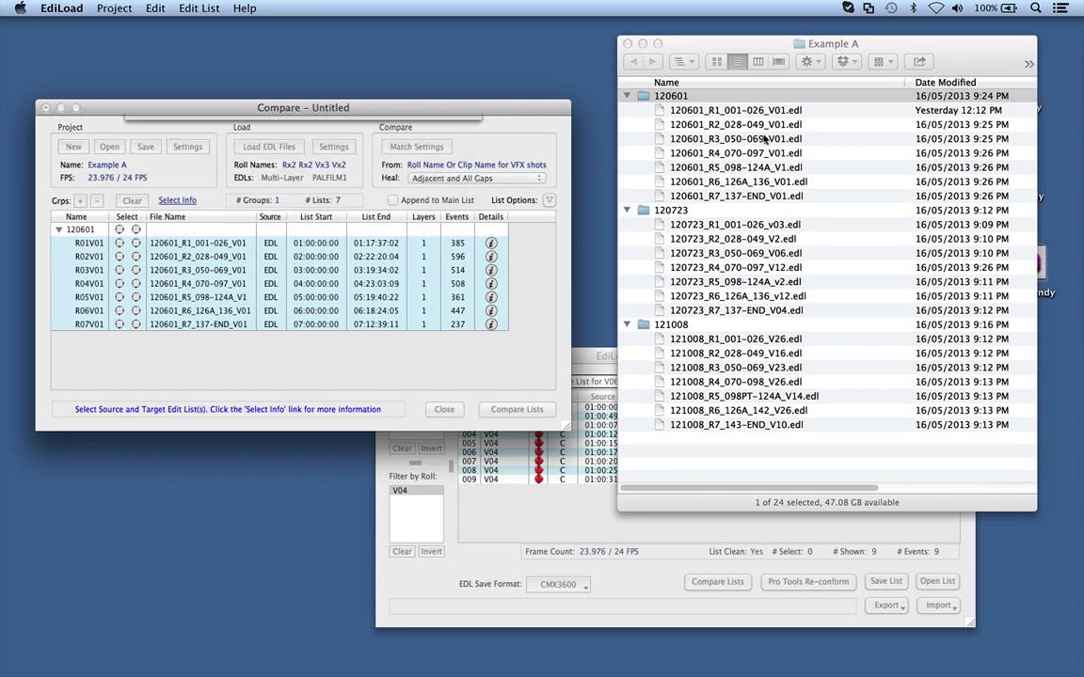
{"action": "left_click", "coordinate": [707, 40]}
{"action": "key", "text": "super+w"}
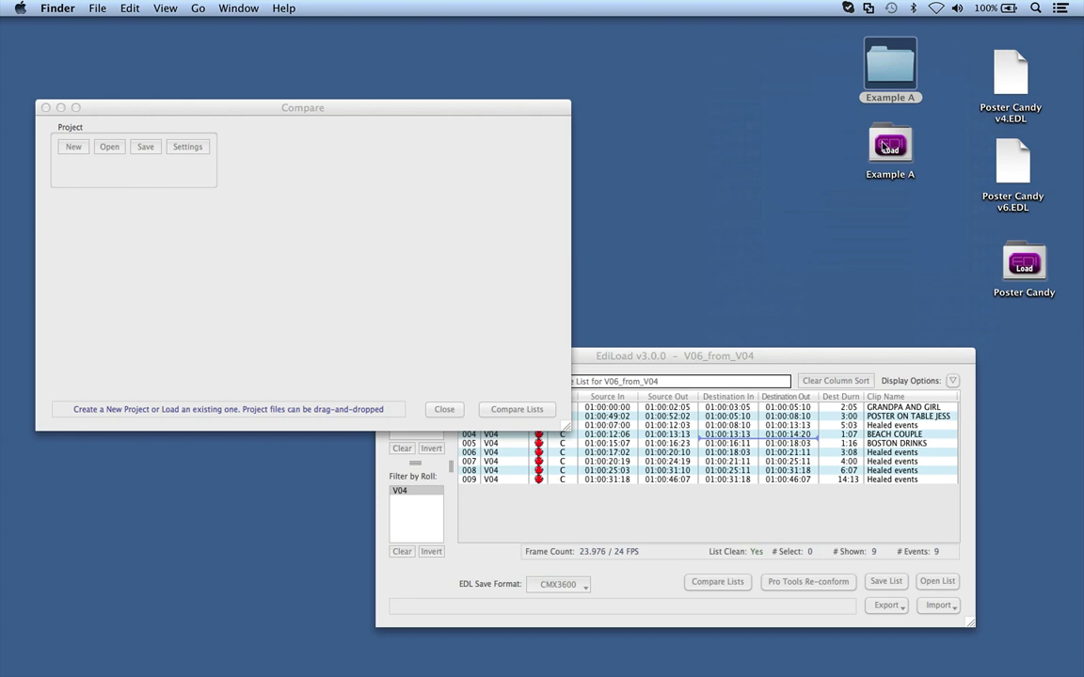
{"action": "left_click_drag", "start_coordinate": [887, 146], "coordinate": [226, 278]}
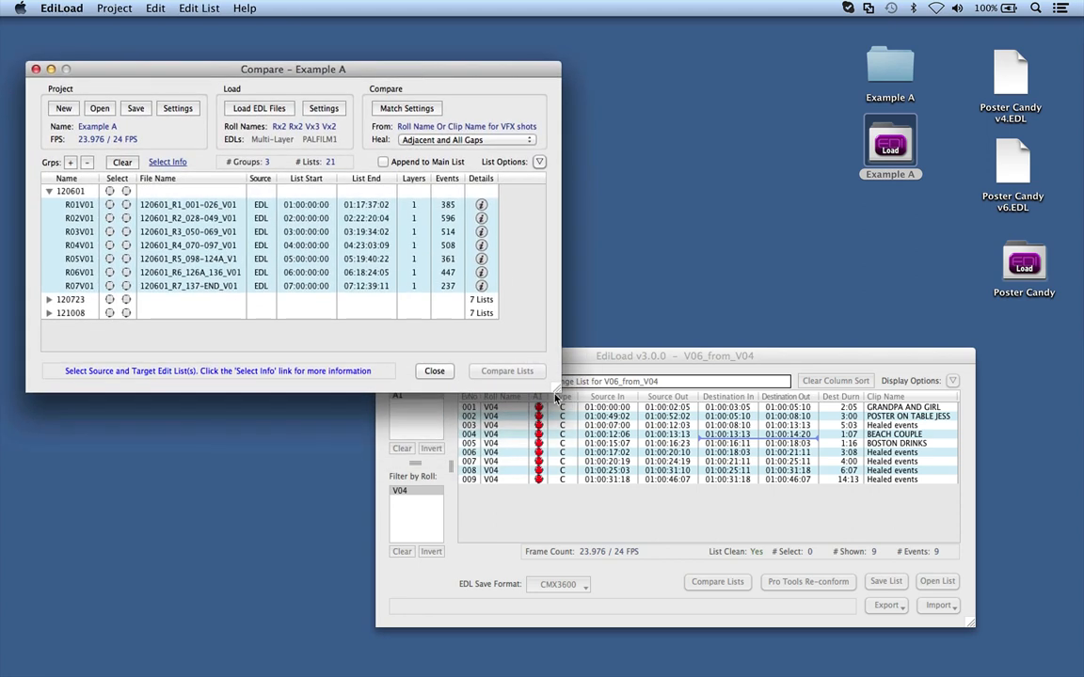
{"action": "left_click_drag", "start_coordinate": [555, 386], "coordinate": [601, 546]}
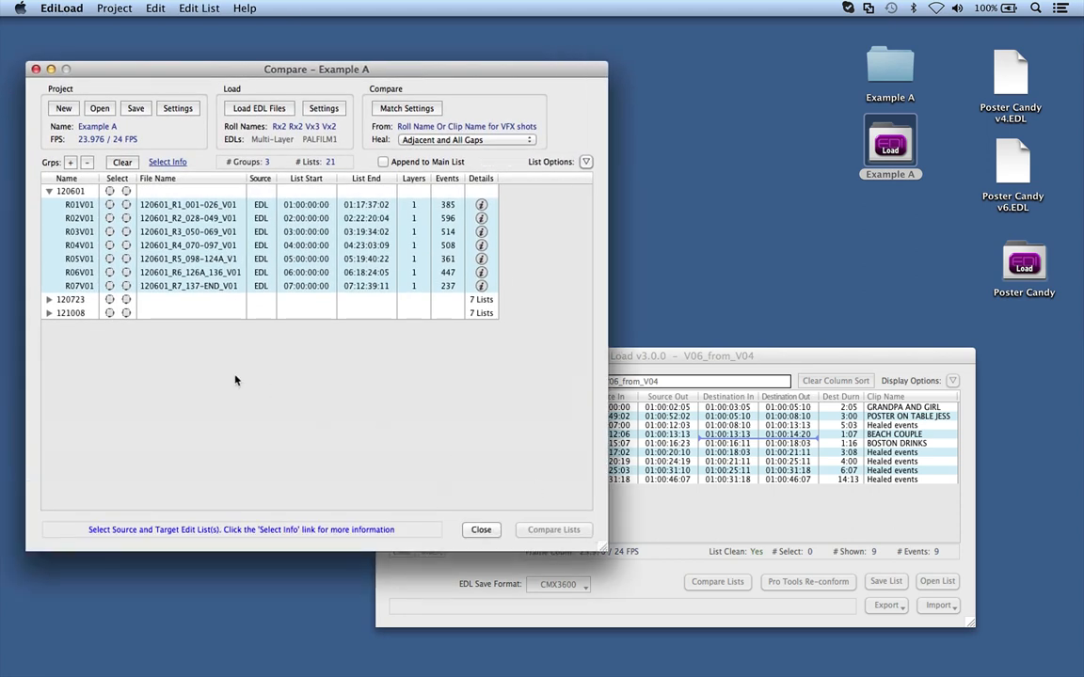
{"action": "left_click", "coordinate": [70, 164]}
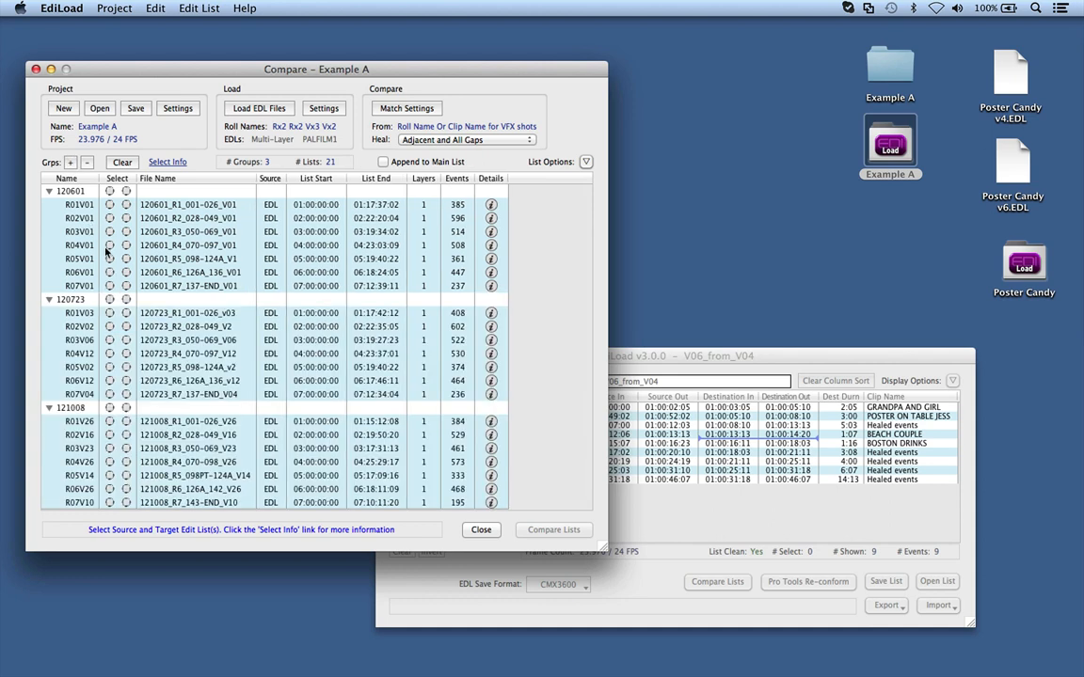
Mark R01V01 in group 120601 as source and R01V03 in 120723 as target, and clear the selection.
{"action": "left_click", "coordinate": [109, 204]}
{"action": "left_click", "coordinate": [126, 314]}
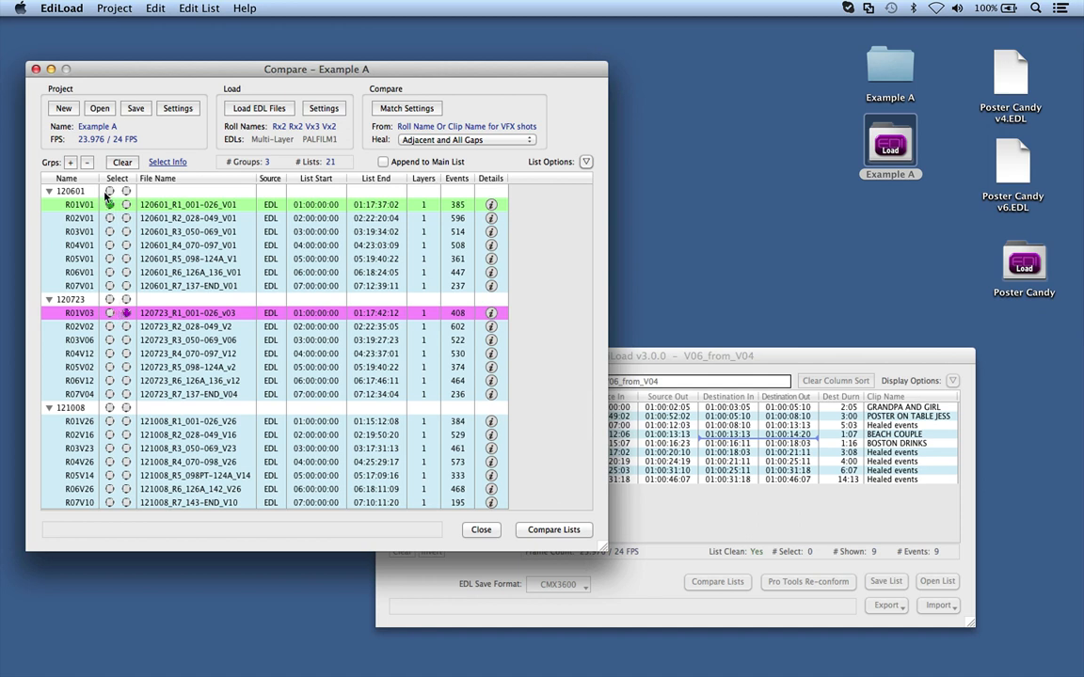
{"action": "left_click", "coordinate": [112, 164]}
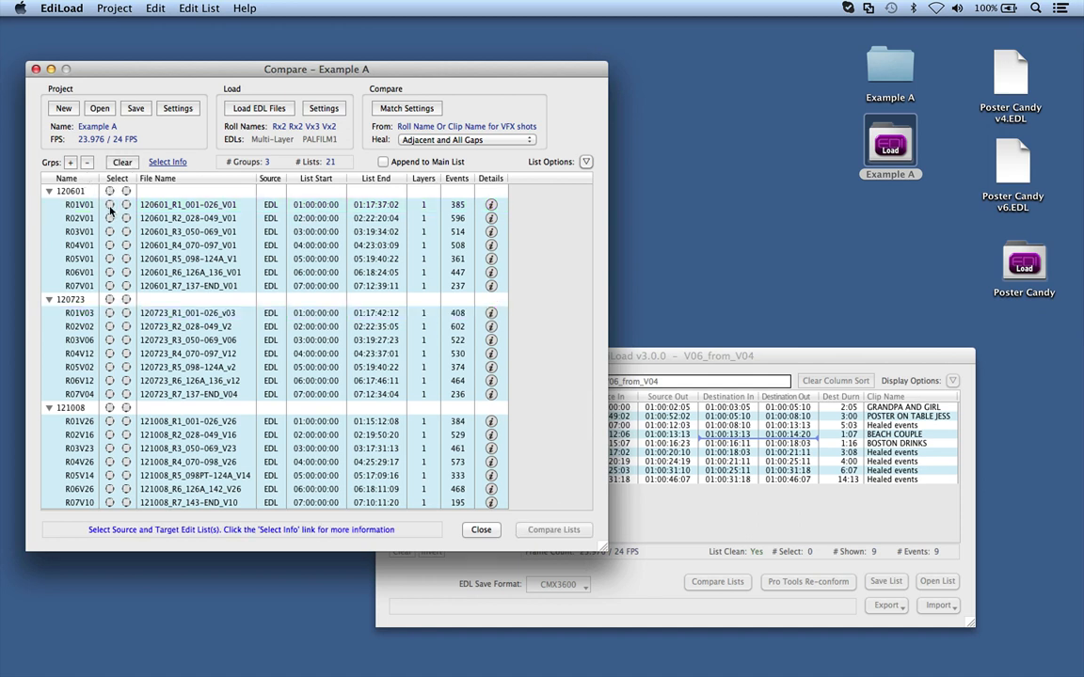
Compare the lists with the whole 120601 group as source and the whole 120723 group as target.
{"action": "left_click", "coordinate": [109, 191]}
{"action": "left_click", "coordinate": [126, 299]}
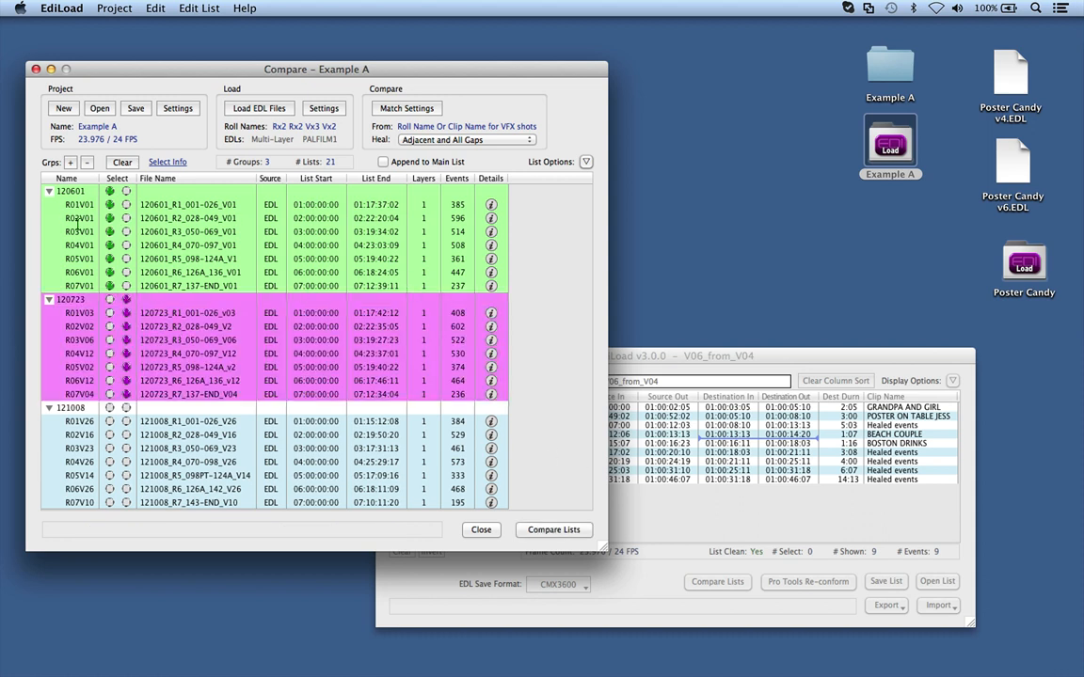
{"action": "left_click", "coordinate": [556, 529]}
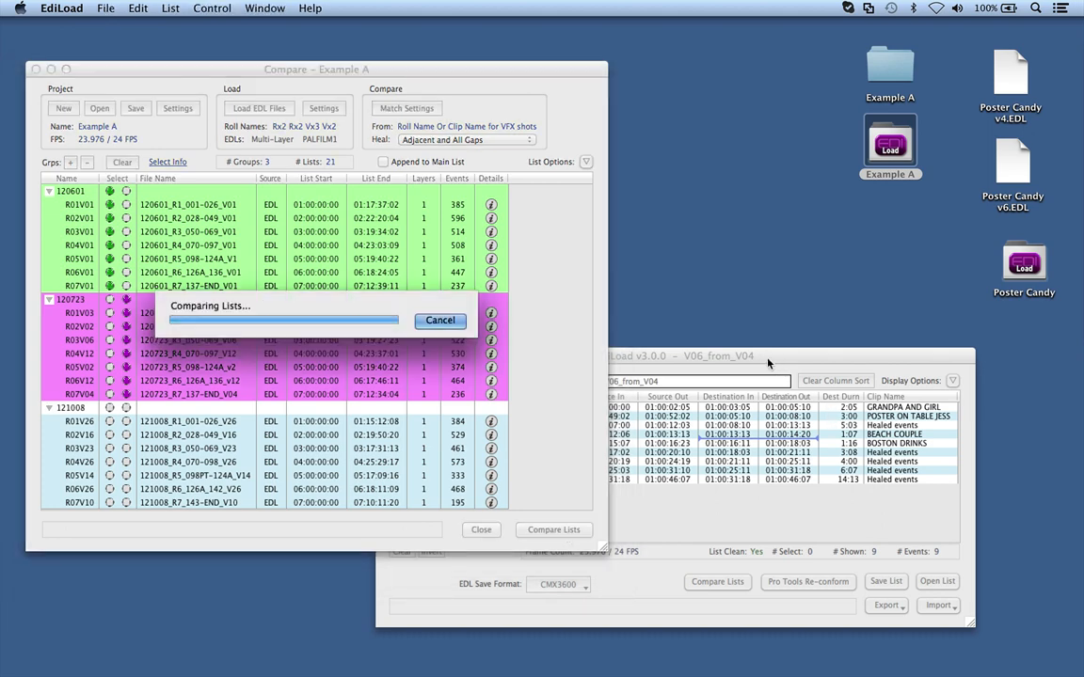
{"action": "key", "text": "Return"}
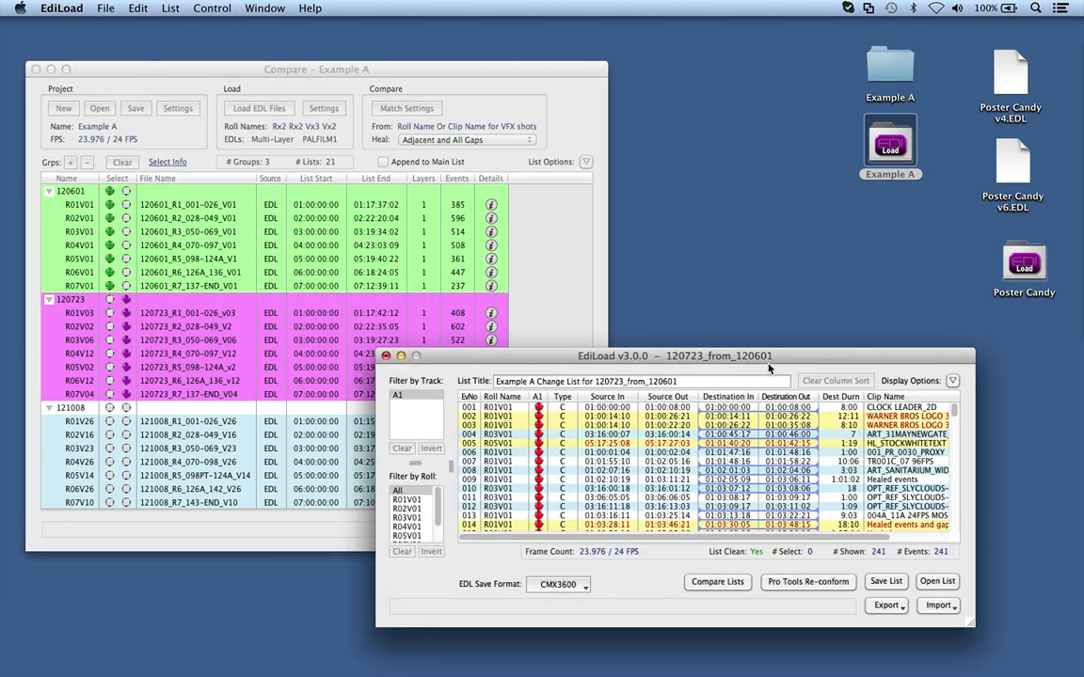
Reposition the change list window, filter its events to roll R01V01 and restore the view of all rolls.
{"action": "left_click_drag", "start_coordinate": [768, 359], "coordinate": [782, 263]}
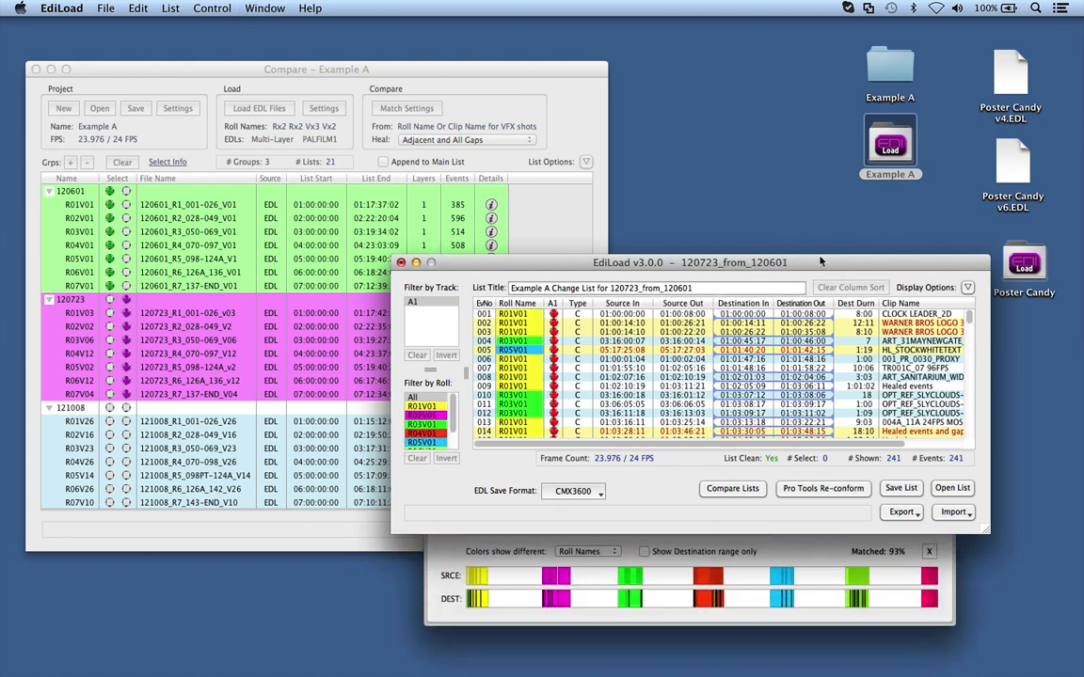
{"action": "left_click_drag", "start_coordinate": [819, 267], "coordinate": [832, 257]}
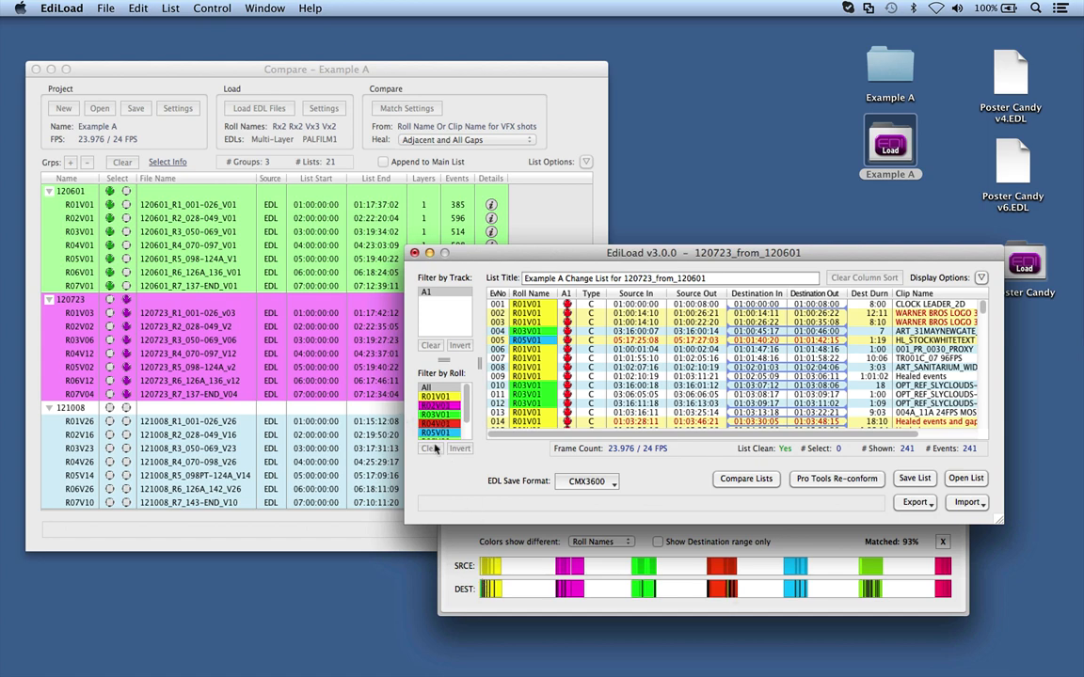
{"action": "left_click", "coordinate": [434, 396]}
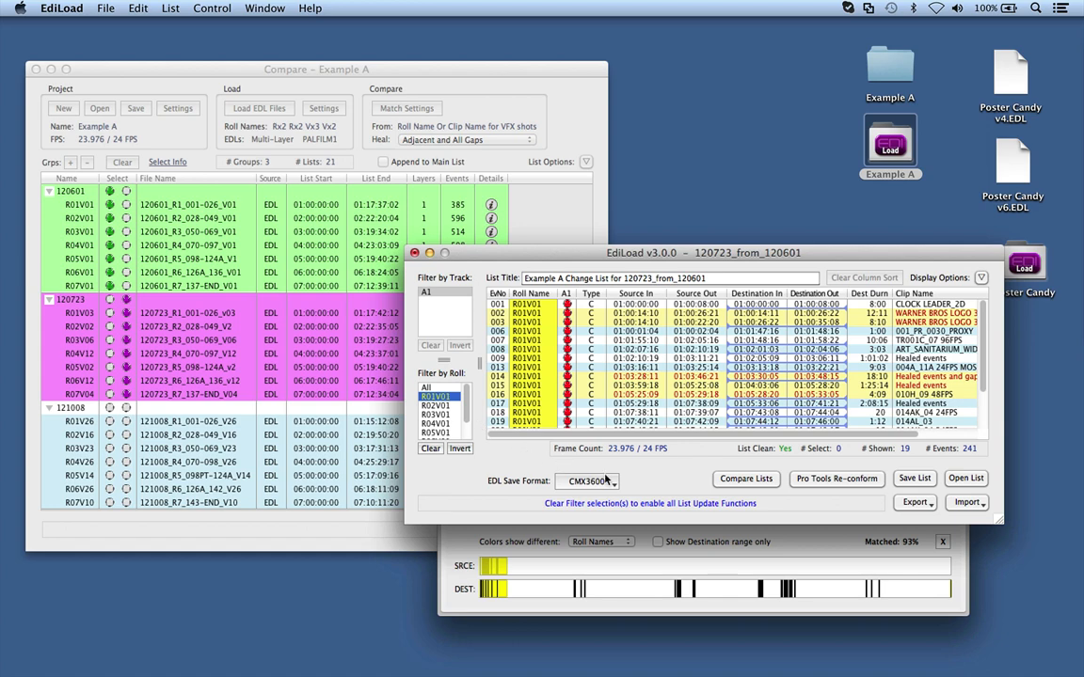
{"action": "left_click", "coordinate": [657, 542]}
{"action": "left_click", "coordinate": [426, 388]}
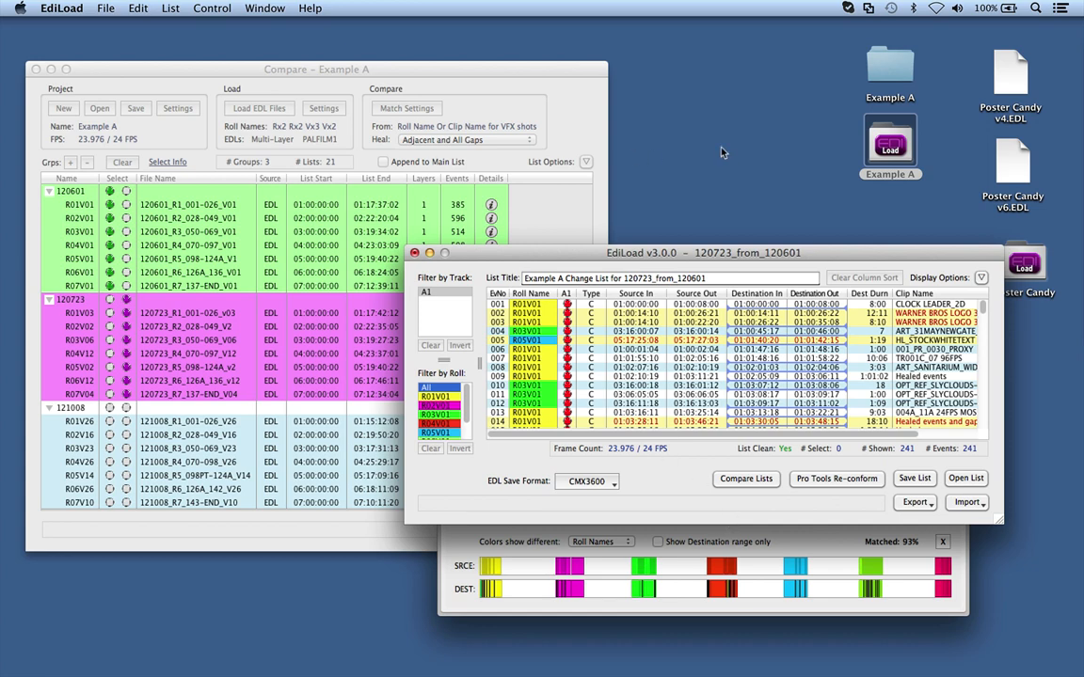
Examine the roll names of the events through the change list, highlighting events 019 and 021 in R01V01.
{"action": "scroll", "coordinate": [722, 366], "scroll_direction": "down", "scroll_amount": 8}
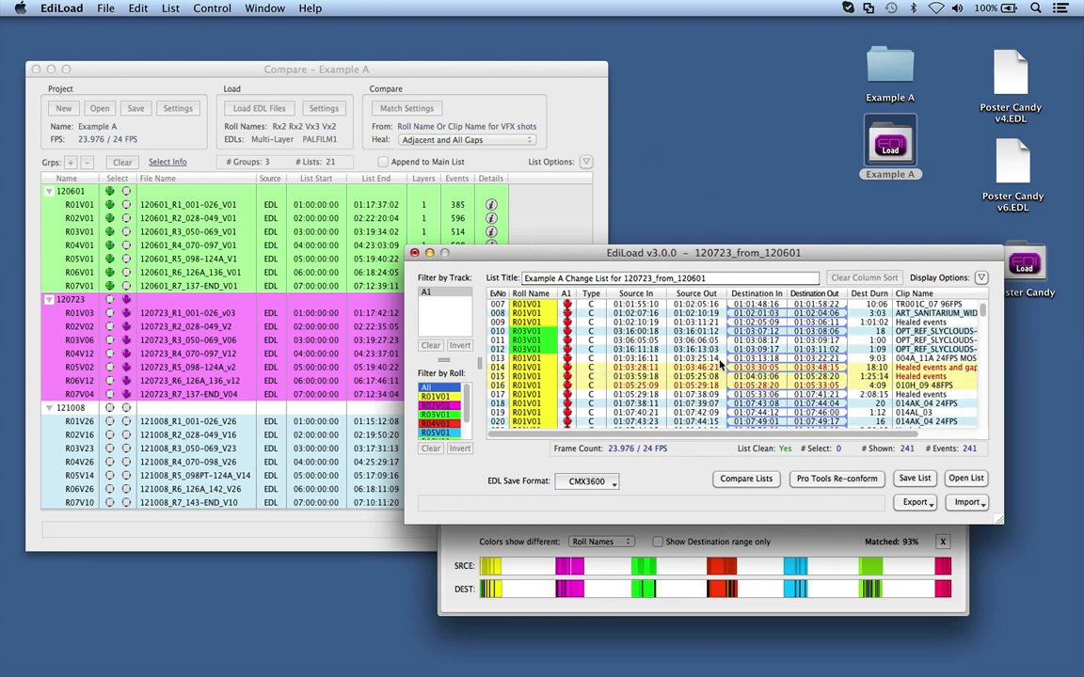
{"action": "scroll", "coordinate": [721, 367], "scroll_direction": "up", "scroll_amount": 3}
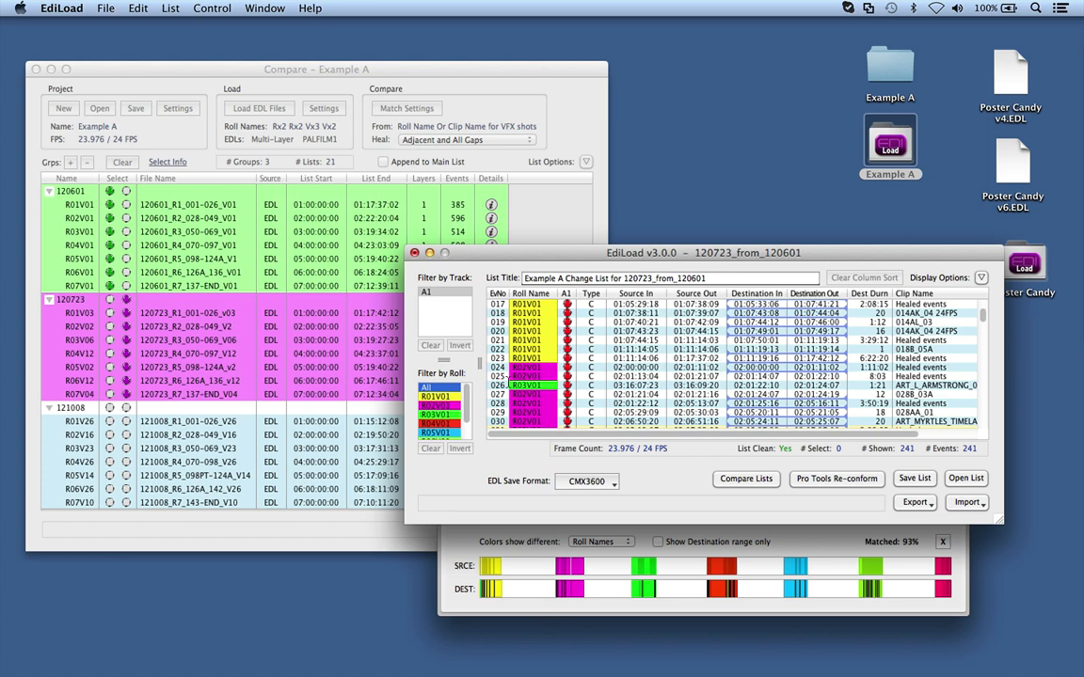
{"action": "left_click", "coordinate": [518, 323]}
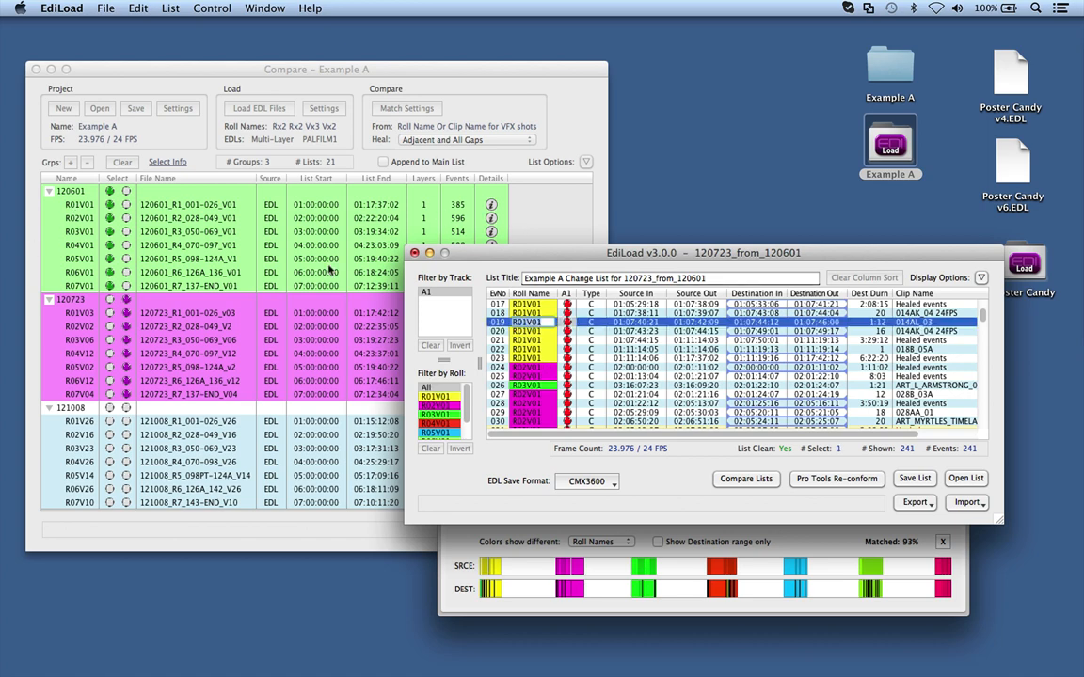
{"action": "left_click", "coordinate": [537, 340]}
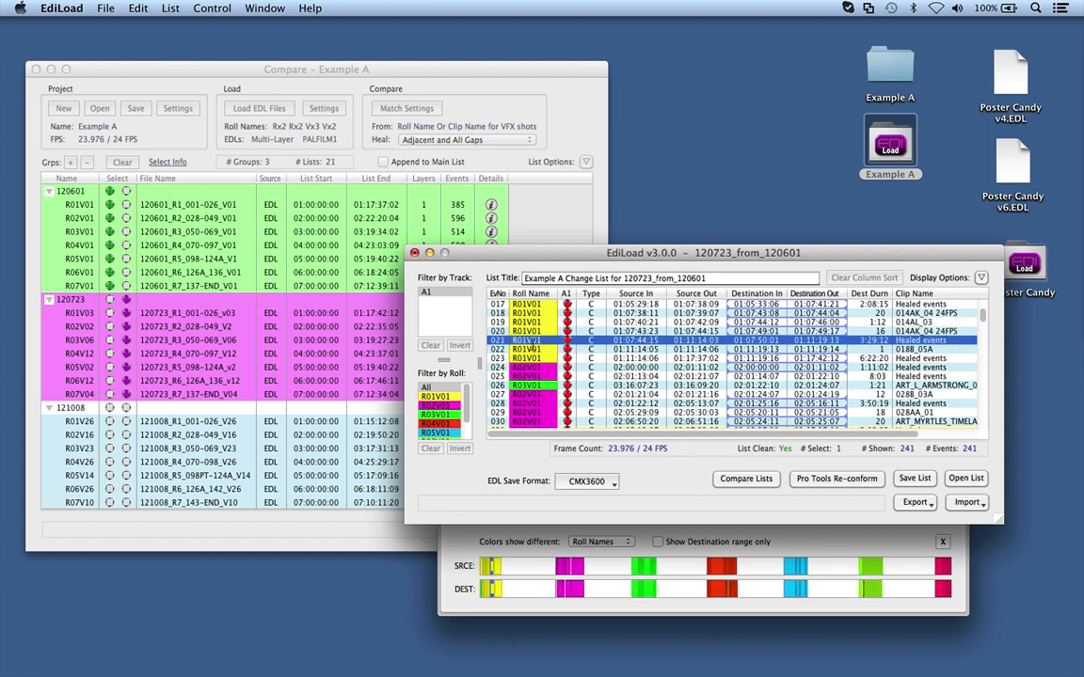
{"action": "scroll", "coordinate": [489, 303], "scroll_direction": "up", "scroll_amount": 5}
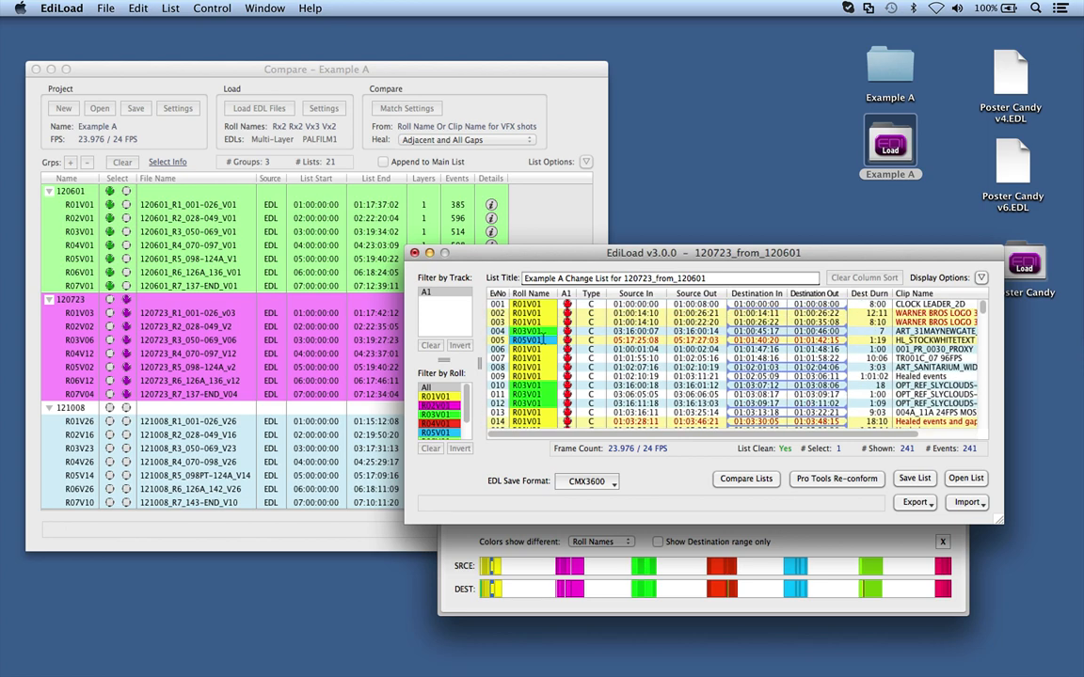
Move the change list aside, clear the compare selection and mark groups 120601 and 120723 as source and 121008 as target.
{"action": "left_click_drag", "start_coordinate": [486, 258], "coordinate": [539, 278]}
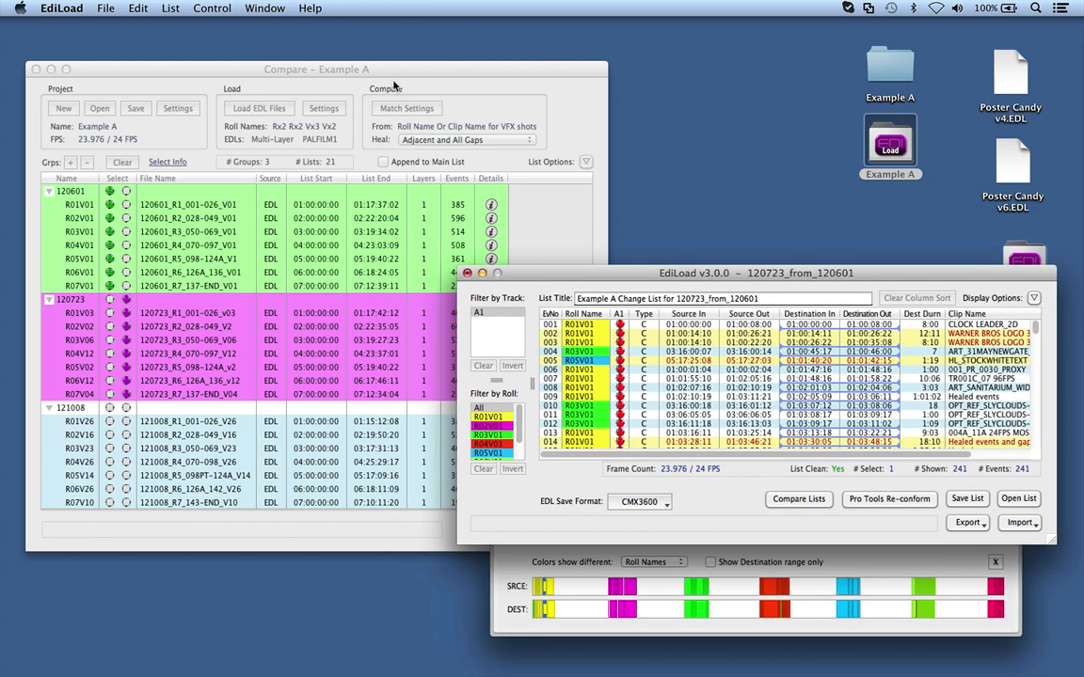
{"action": "left_click", "coordinate": [358, 64]}
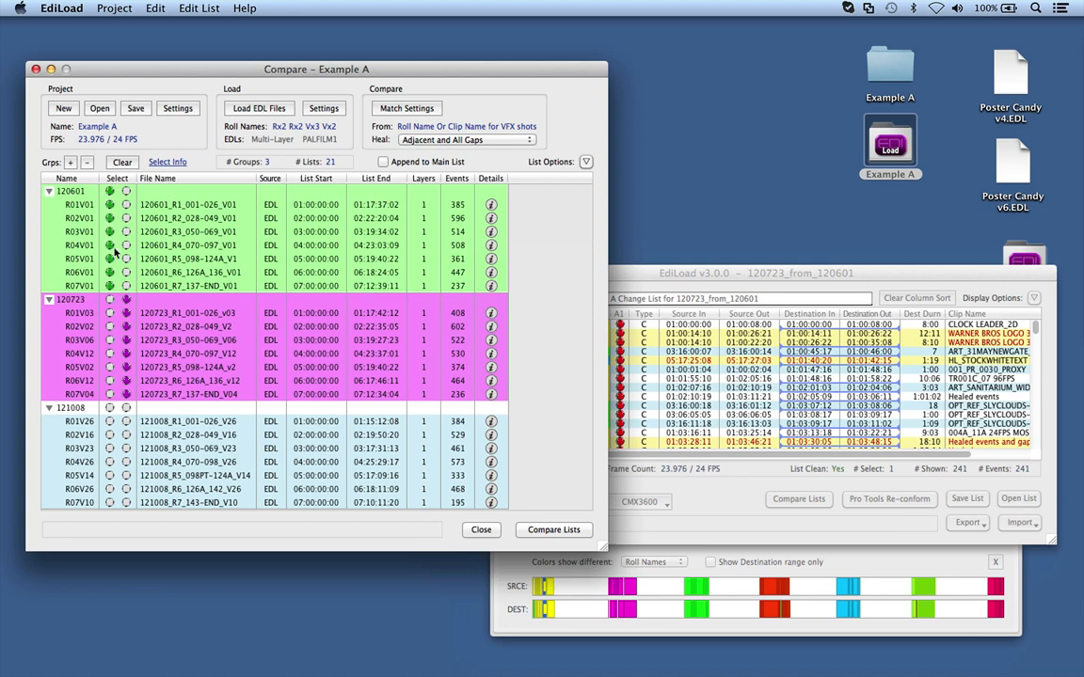
{"action": "left_click", "coordinate": [122, 161]}
{"action": "left_click", "coordinate": [109, 191]}
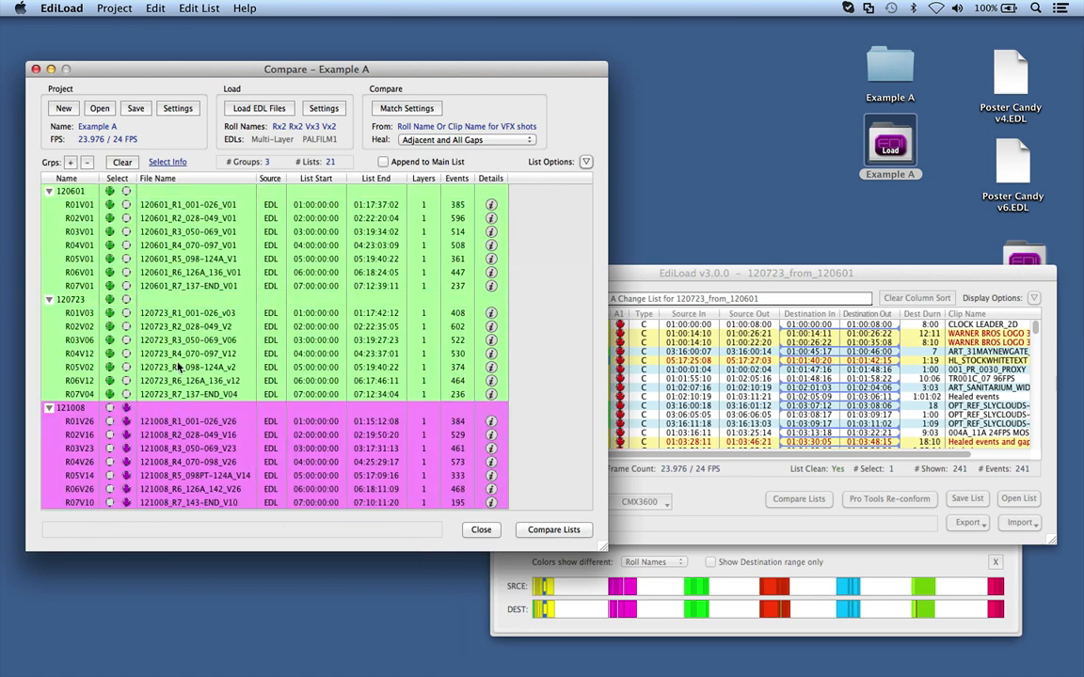
Review the lists chosen for comparison, from R01V03 in 120723 through the 121008 reels down to R07V10.
{"action": "left_click", "coordinate": [174, 315]}
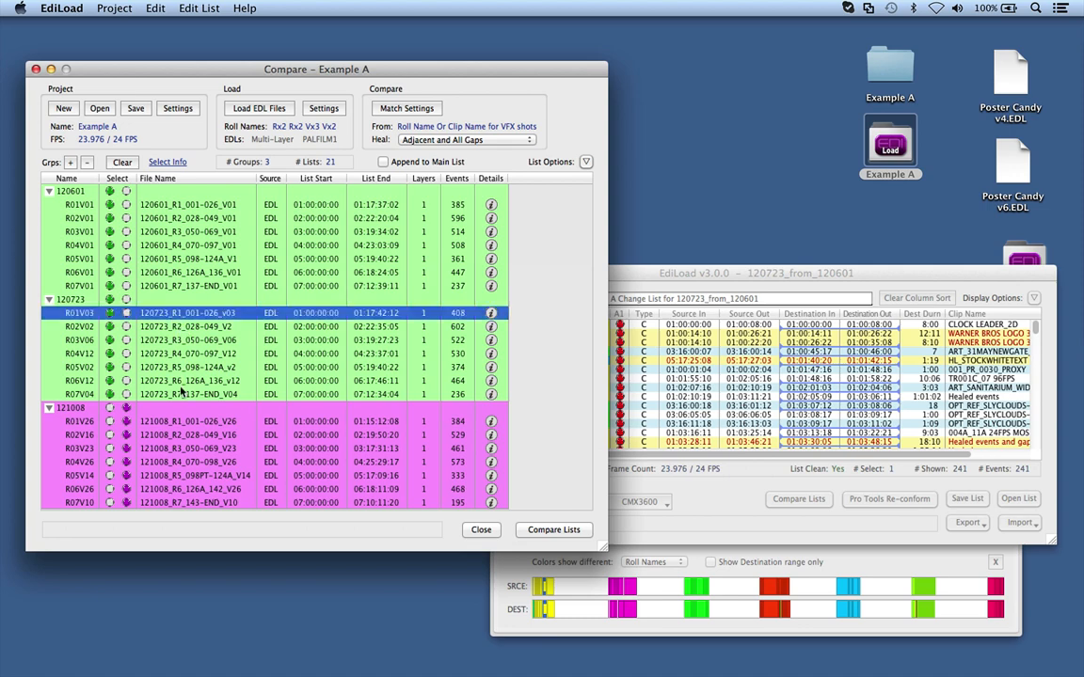
{"action": "left_click", "coordinate": [179, 412]}
{"action": "key", "text": "Down"}
{"action": "key", "text": "Down"}
{"action": "key", "text": "Down"}
{"action": "key", "text": "Down"}
{"action": "key", "text": "Down"}
{"action": "key", "text": "Down"}
{"action": "key", "text": "Down"}
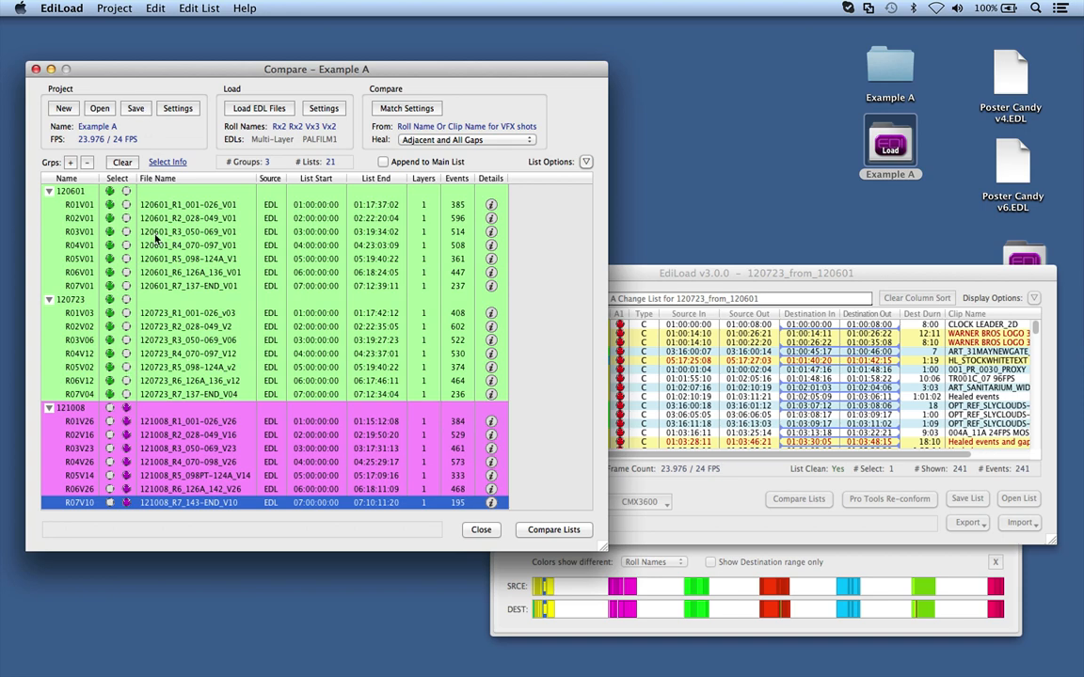
Revisit the 120723_from_120601 change list, and check the Load EDL Files browser without loading anything.
{"action": "left_click", "coordinate": [581, 283]}
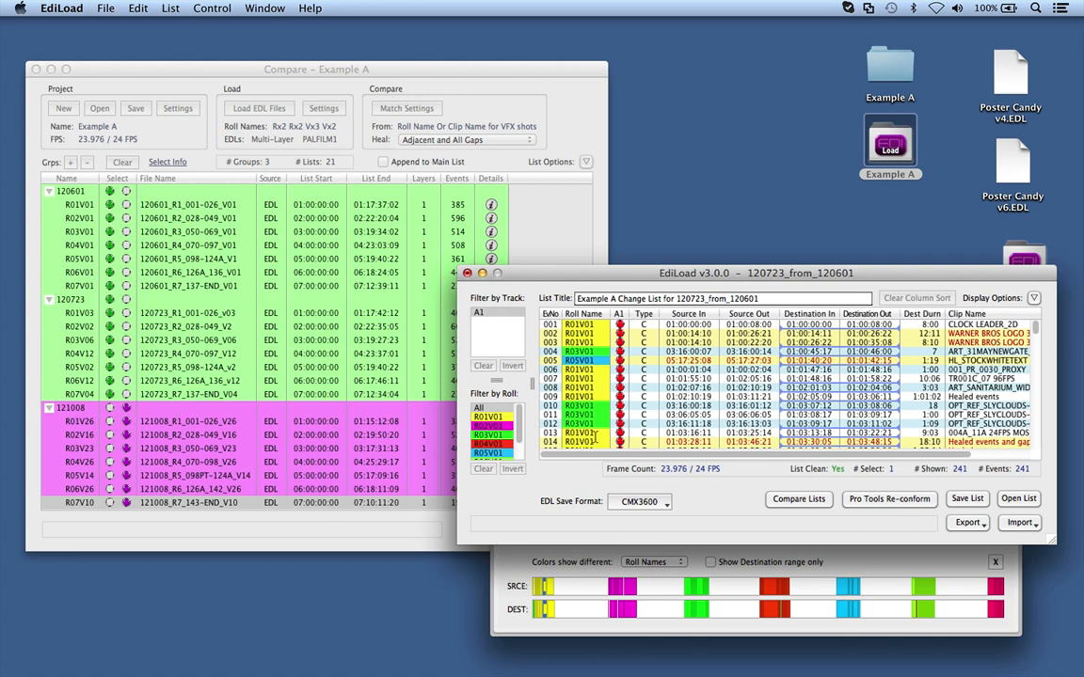
{"action": "left_click", "coordinate": [538, 242]}
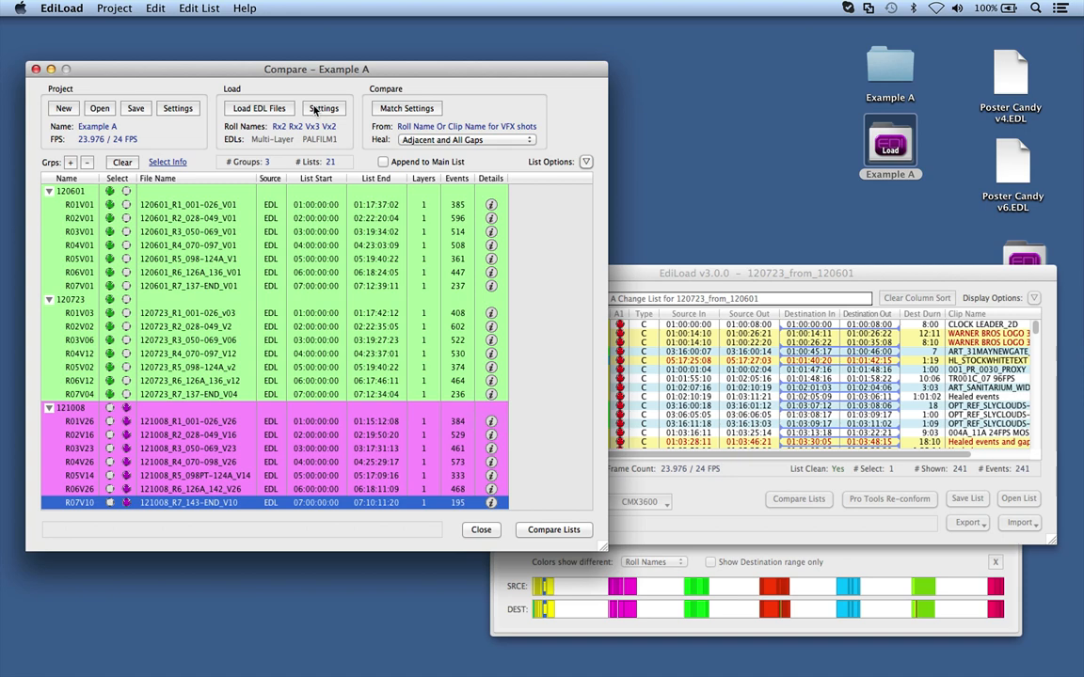
{"action": "left_click", "coordinate": [252, 106]}
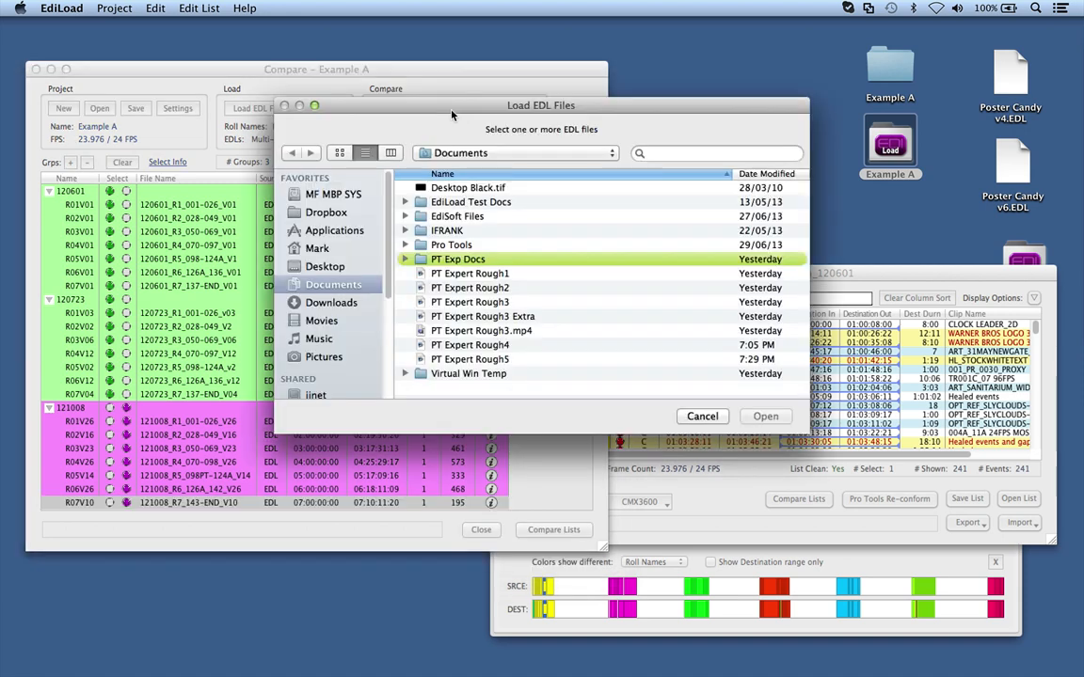
{"action": "left_click", "coordinate": [701, 415]}
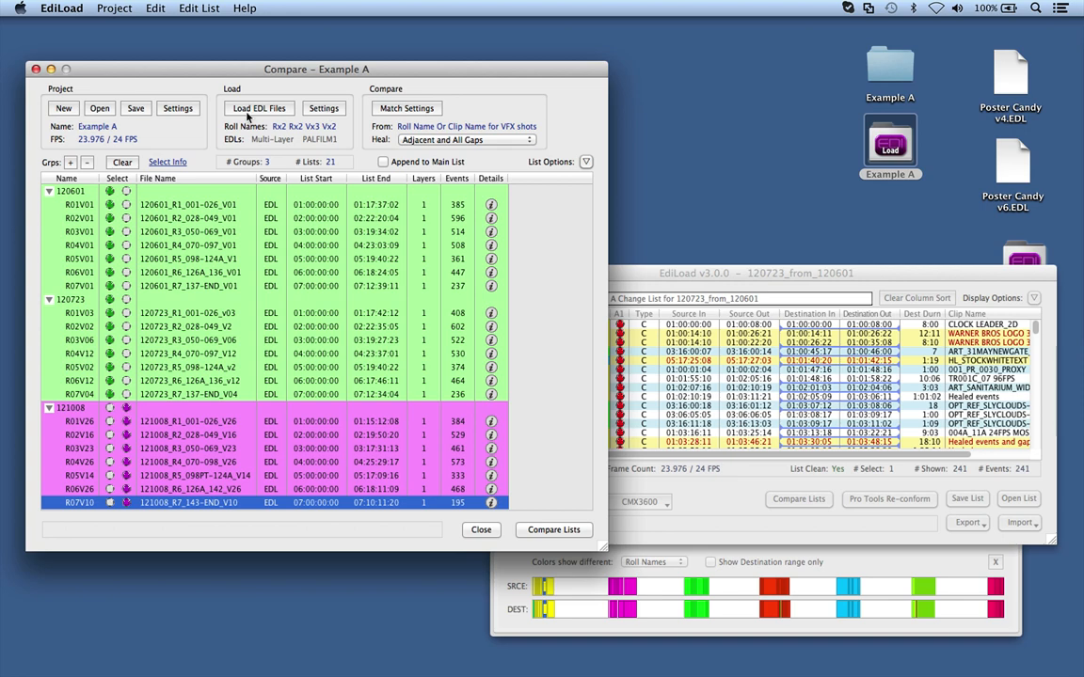
Review the Load Settings, including combining multi-layer vision EDLs, and check the layers entry of list R01V01 in group 120601.
{"action": "left_click", "coordinate": [320, 108]}
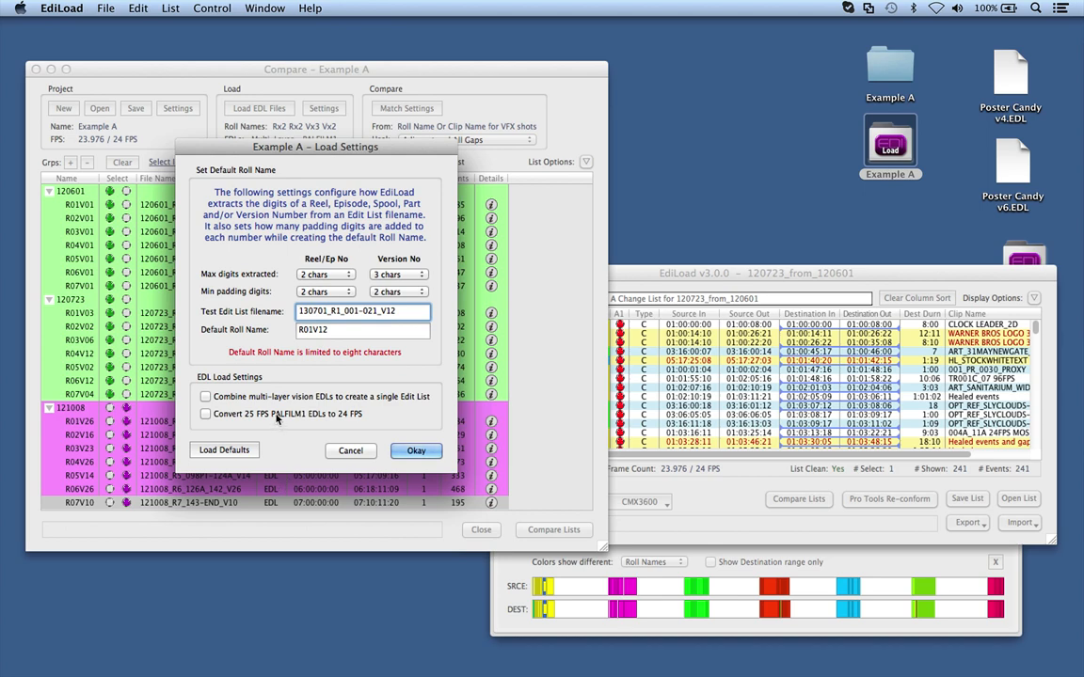
{"action": "left_click", "coordinate": [207, 397]}
{"action": "key", "text": "Return"}
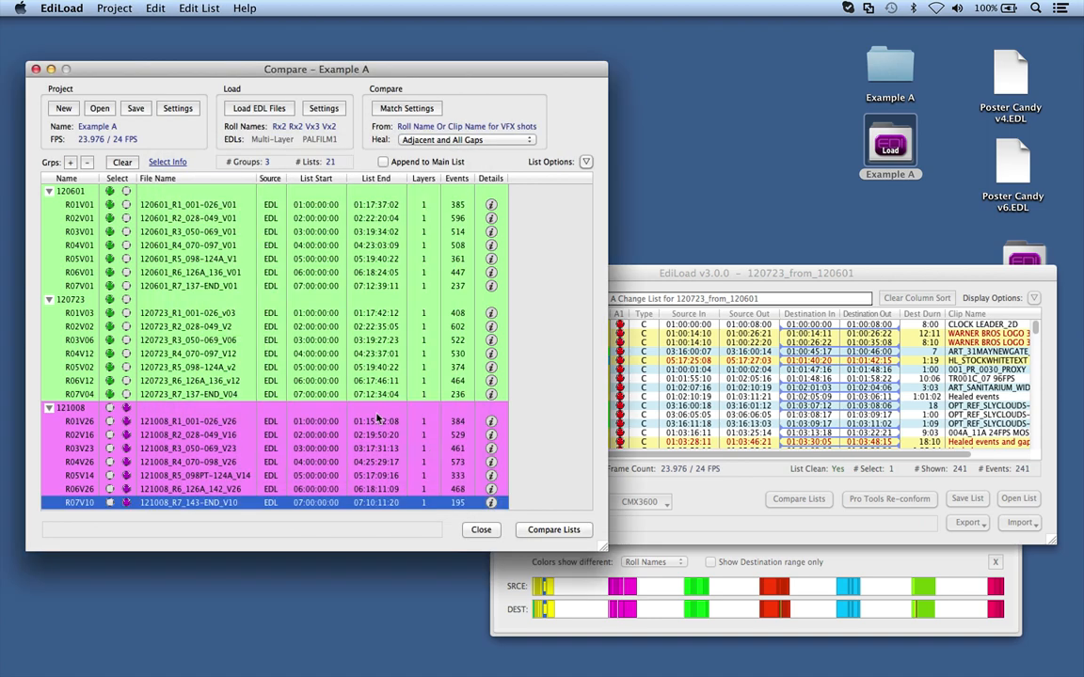
{"action": "left_click", "coordinate": [423, 205]}
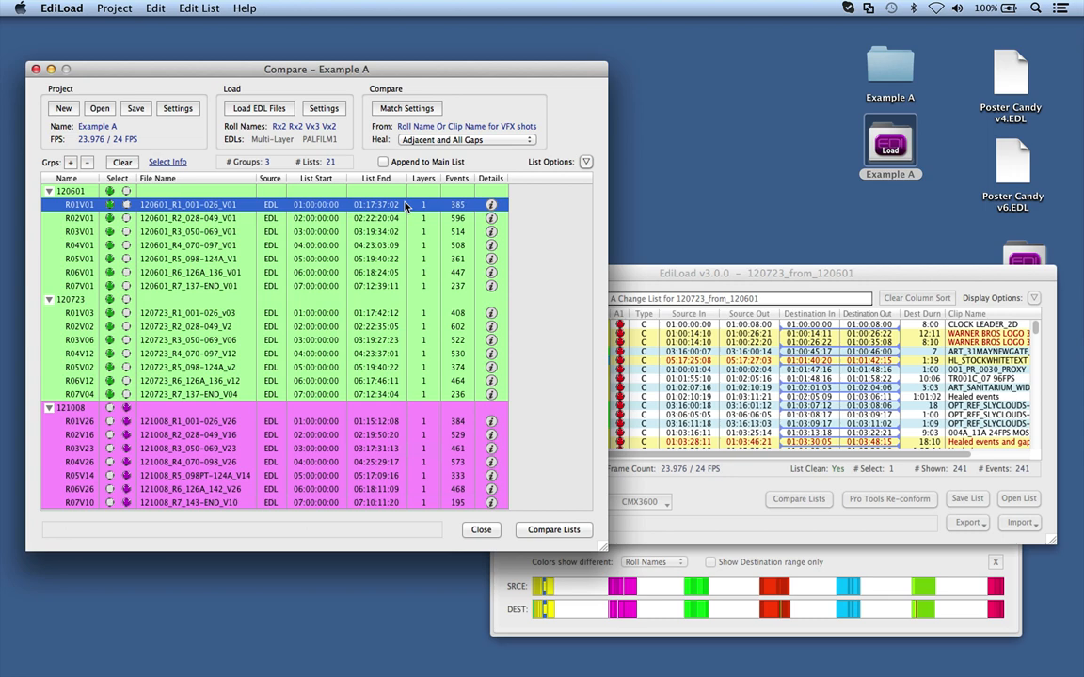
Examine the list data of R01V01 in an enlarged details window, including event 018, and close the details.
{"action": "left_click", "coordinate": [490, 206]}
{"action": "left_click", "coordinate": [345, 217]}
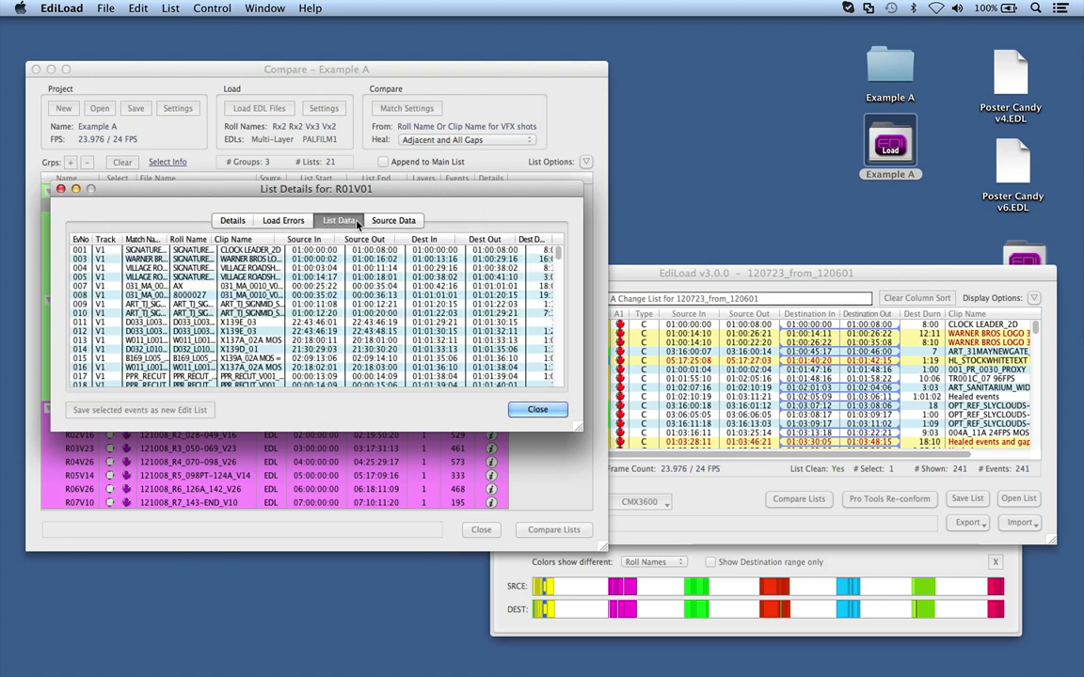
{"action": "left_click_drag", "start_coordinate": [335, 196], "coordinate": [303, 166]}
{"action": "left_click_drag", "start_coordinate": [553, 395], "coordinate": [889, 470]}
{"action": "scroll", "coordinate": [281, 302], "scroll_direction": "down", "scroll_amount": 5}
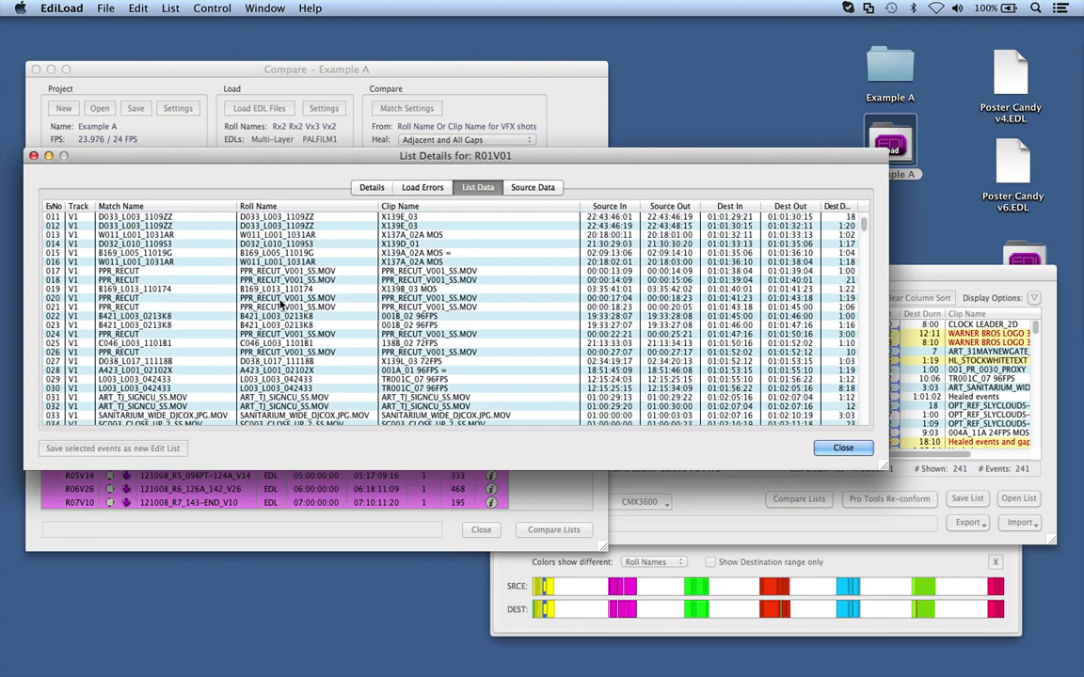
{"action": "left_click", "coordinate": [268, 226]}
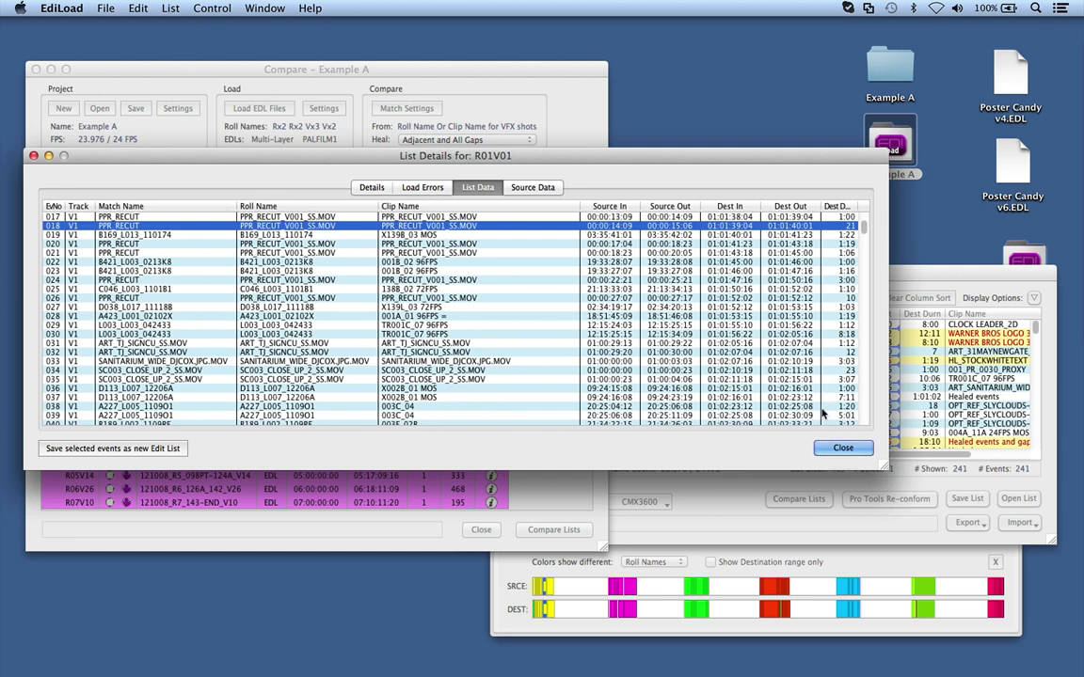
{"action": "left_click", "coordinate": [843, 448]}
Review the match name source options in the Match Settings, keeping Roll Name Or Clip Name for VFX shots.
{"action": "left_click", "coordinate": [388, 108]}
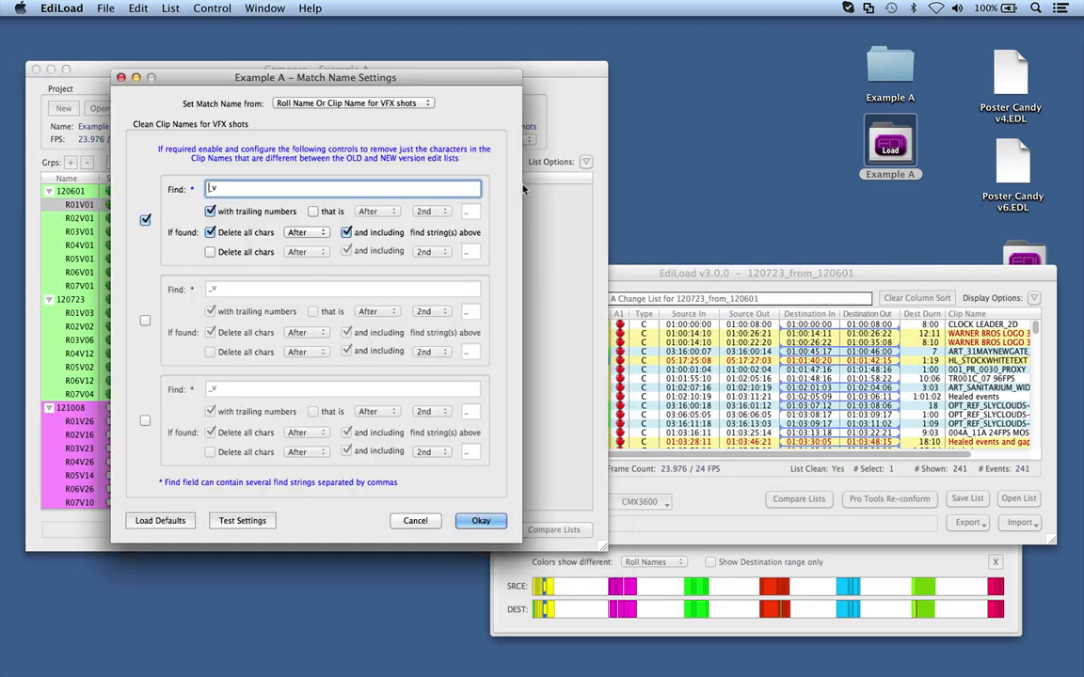
{"action": "left_click", "coordinate": [351, 104]}
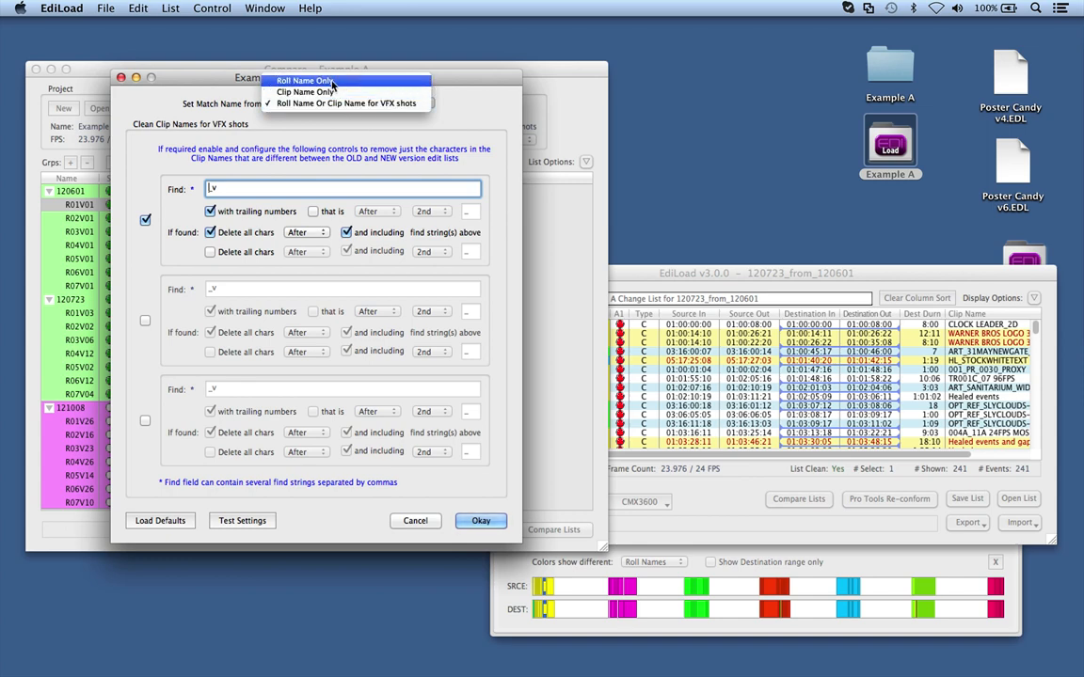
{"action": "left_click", "coordinate": [339, 103]}
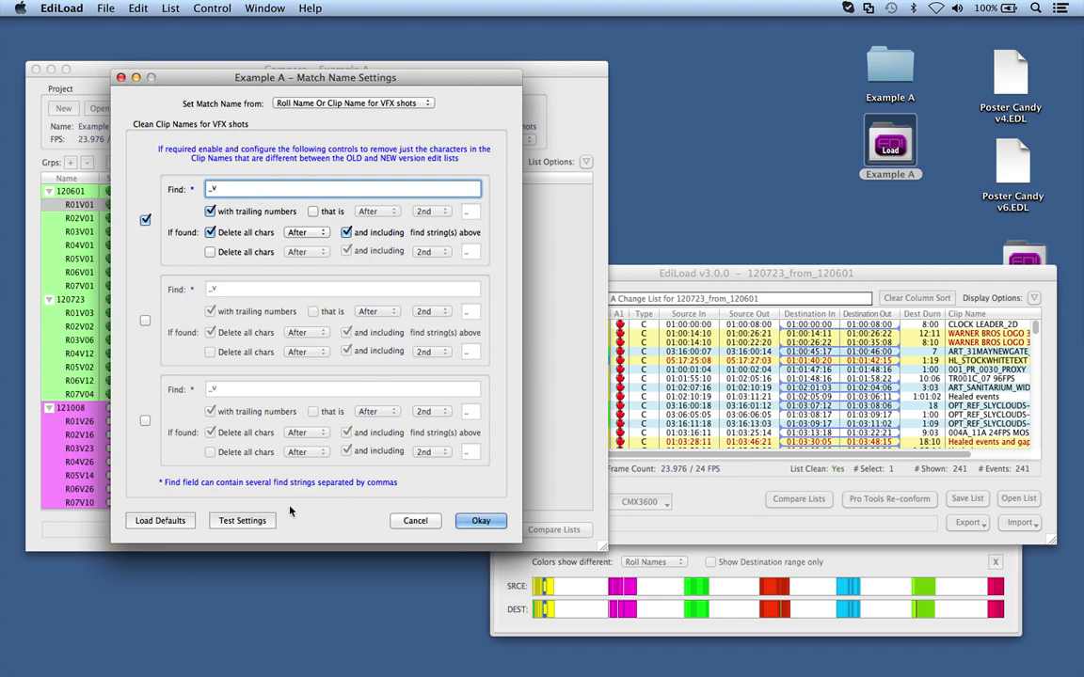
Test the match settings, examine the clips grouped under match name 058_DR_0170, and leave the settings unchanged.
{"action": "left_click", "coordinate": [243, 521]}
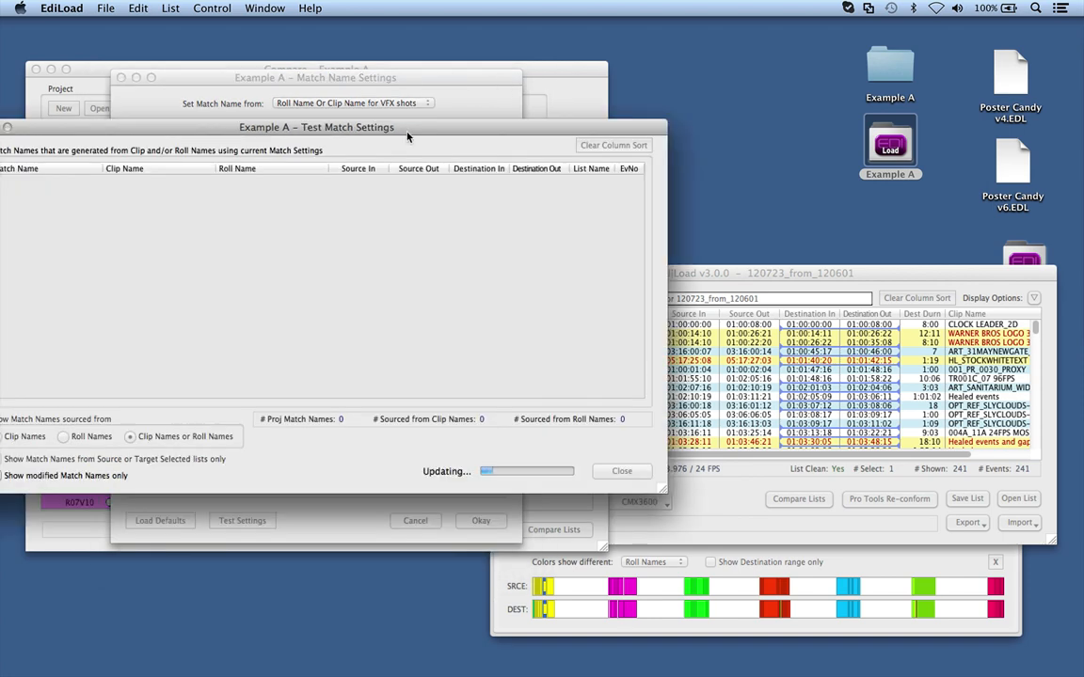
{"action": "left_click_drag", "start_coordinate": [407, 160], "coordinate": [508, 94]}
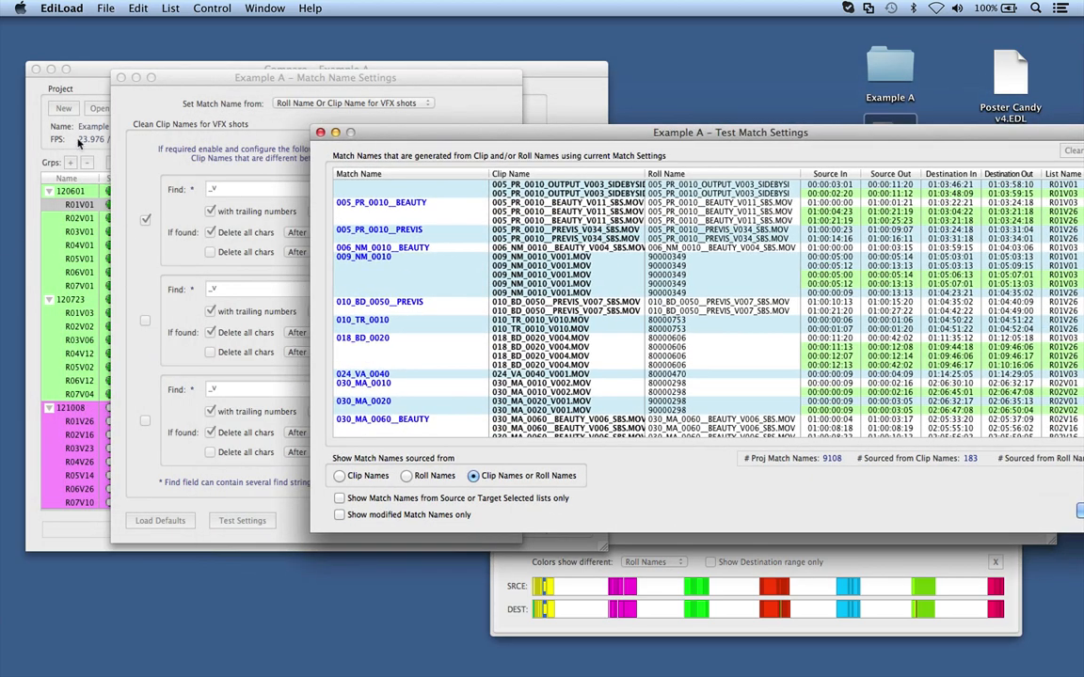
{"action": "left_click_drag", "start_coordinate": [485, 132], "coordinate": [223, 75]}
{"action": "scroll", "coordinate": [295, 172], "scroll_direction": "down", "scroll_amount": 10}
{"action": "left_click", "coordinate": [293, 147]}
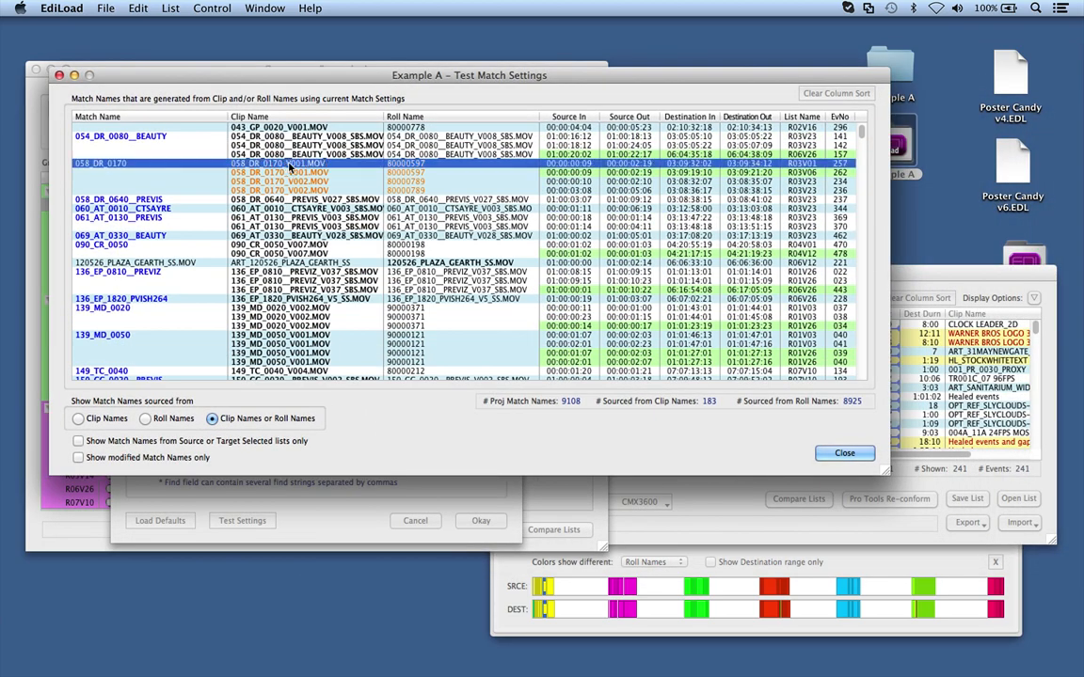
{"action": "left_click", "coordinate": [303, 174]}
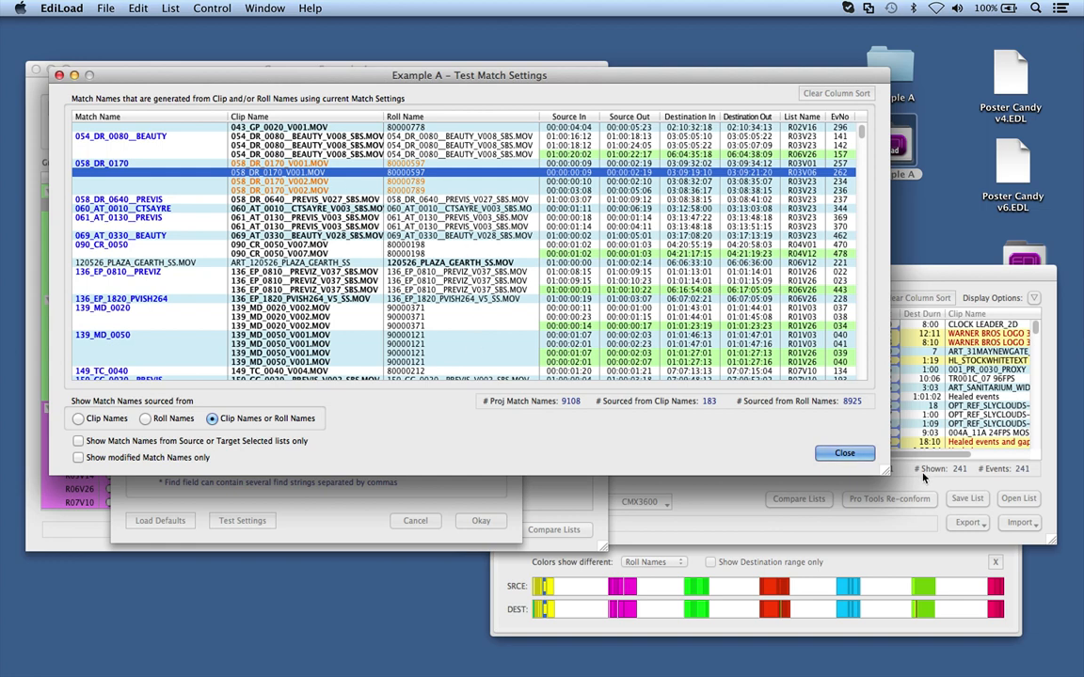
{"action": "left_click", "coordinate": [844, 453]}
{"action": "left_click", "coordinate": [419, 465]}
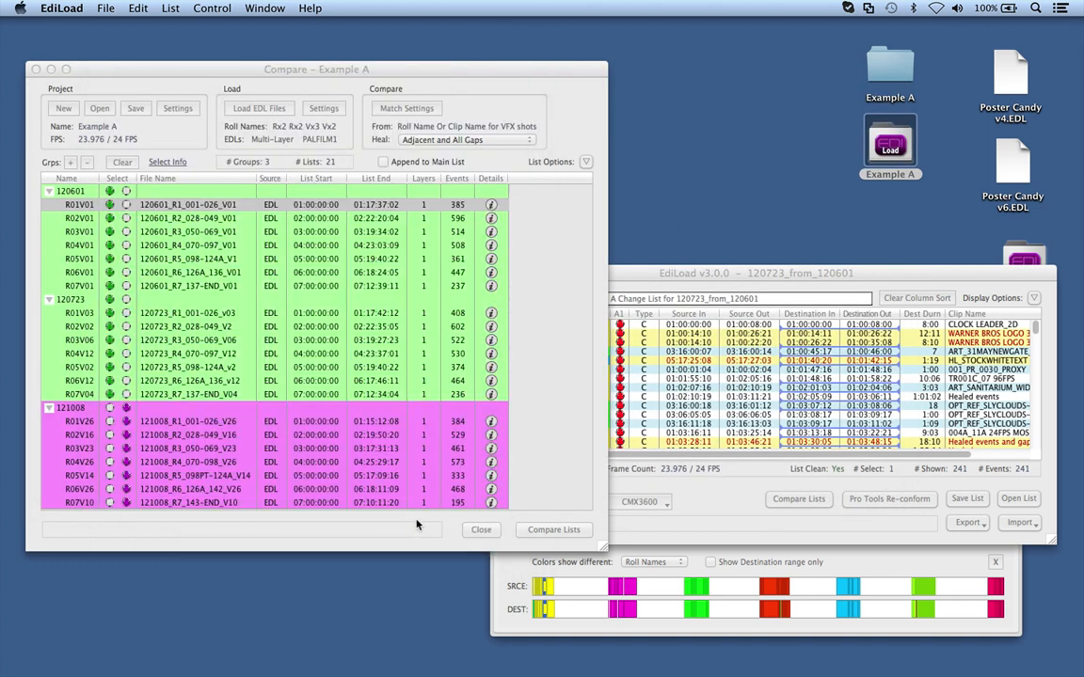
Close the Compare window for Example A and move the 120723_from_120601 change list toward the middle of the desktop.
{"action": "left_click", "coordinate": [541, 288]}
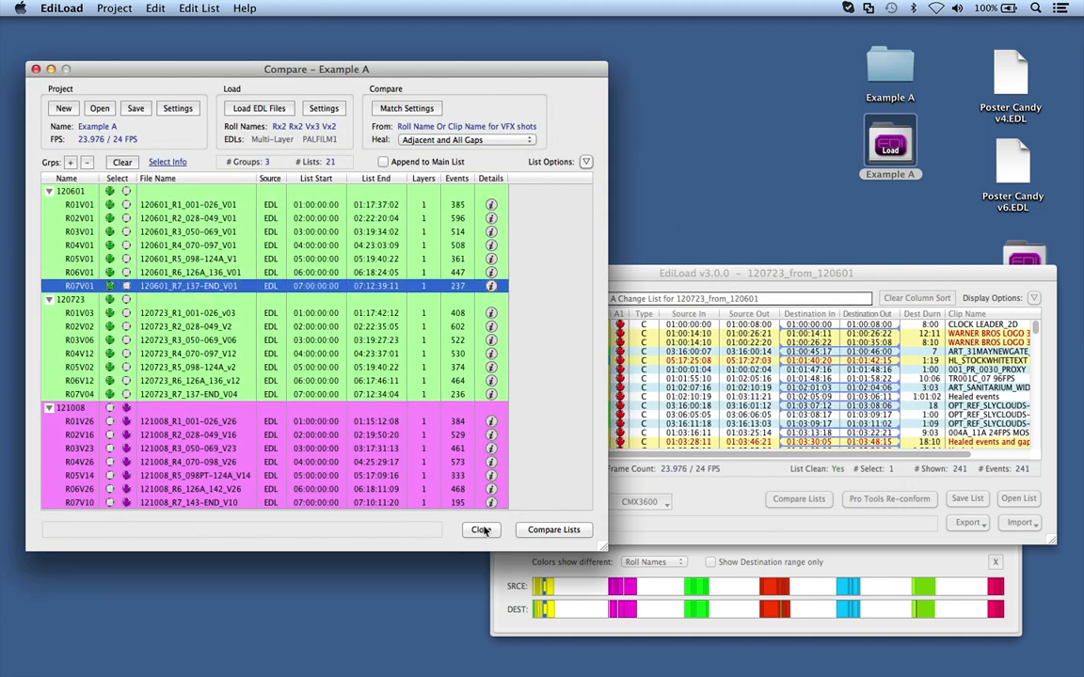
{"action": "left_click_drag", "start_coordinate": [472, 69], "coordinate": [497, 59]}
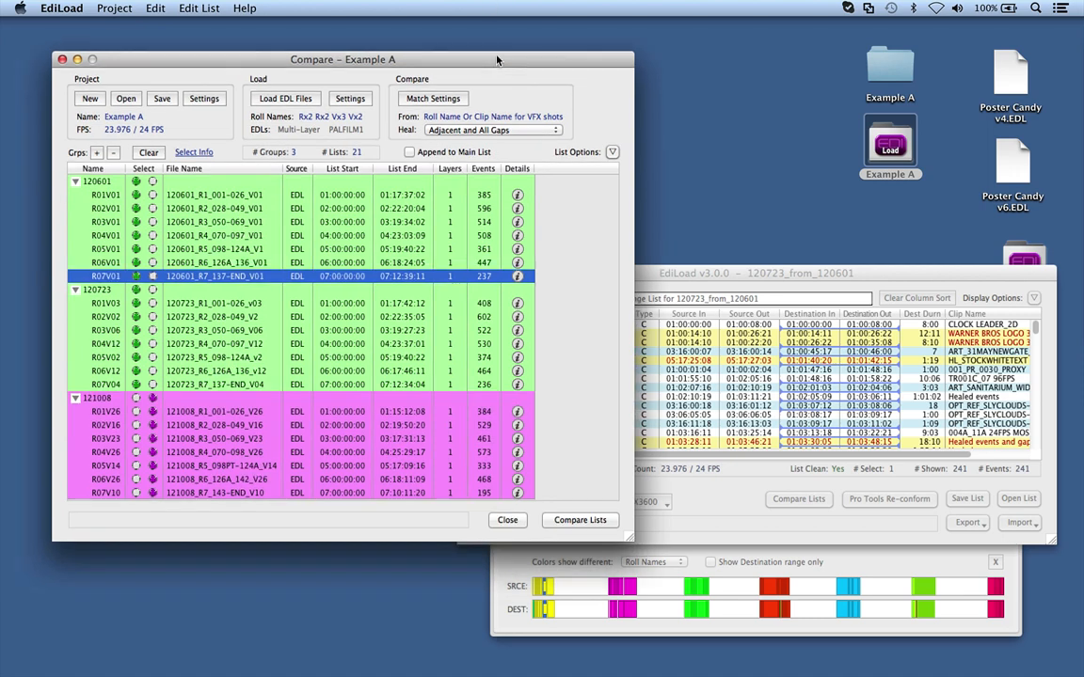
{"action": "left_click", "coordinate": [507, 520]}
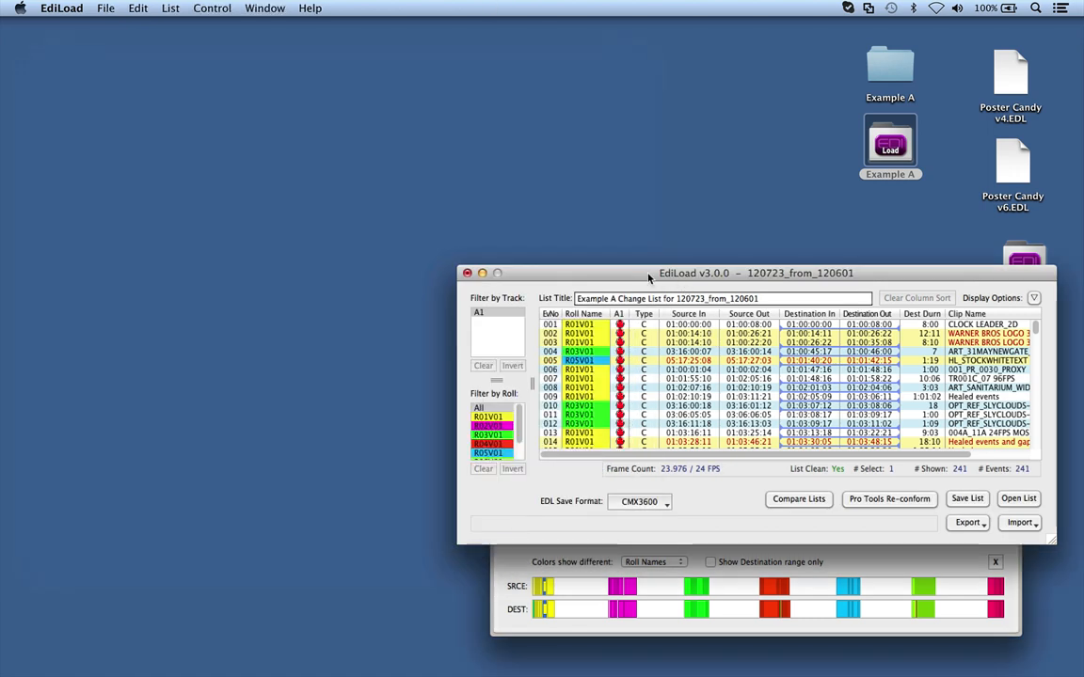
{"action": "left_click_drag", "start_coordinate": [648, 278], "coordinate": [520, 242]}
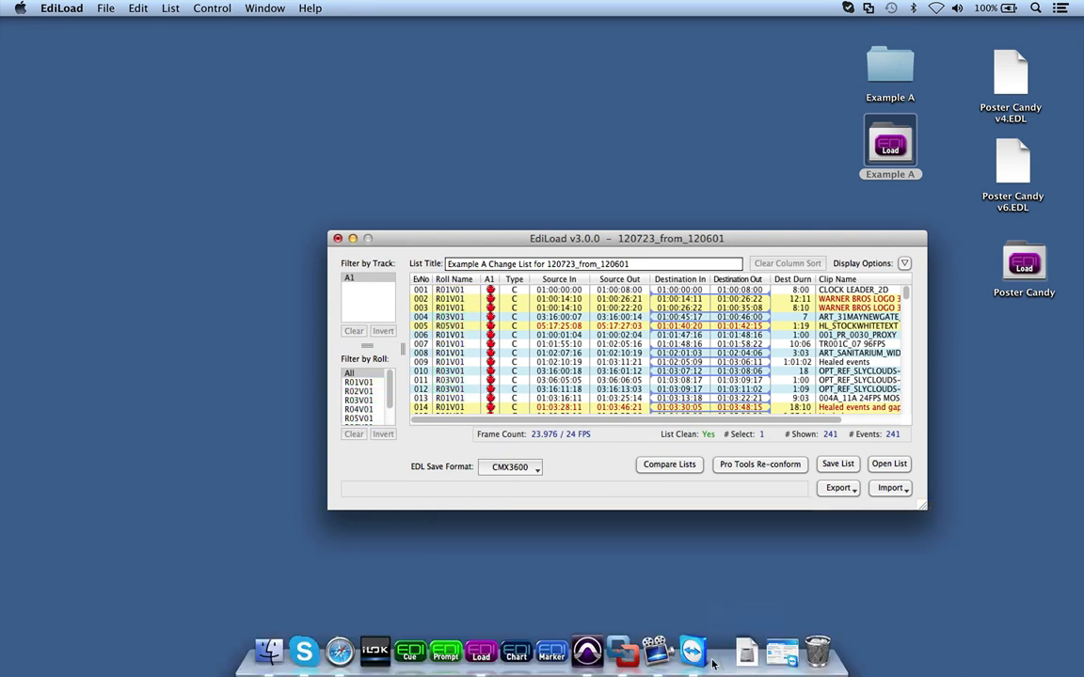
Switch to the Windows 7 virtual machine in VMware Fusion and copy the Poster Candy project from the Mac onto its desktop.
{"action": "left_click", "coordinate": [626, 659]}
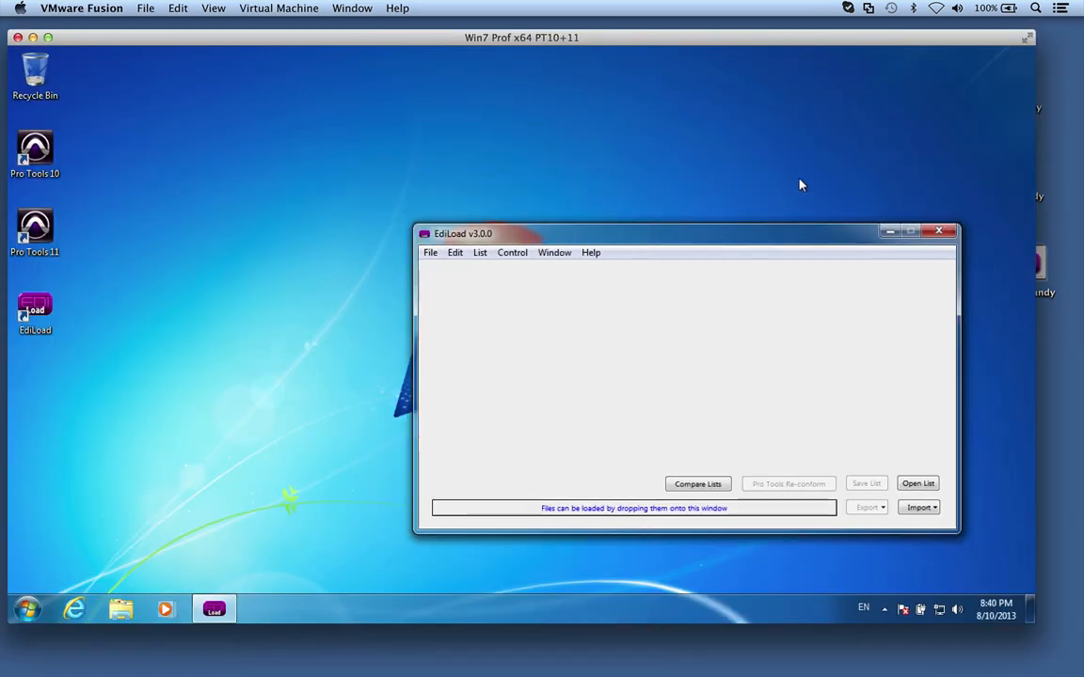
{"action": "left_click_drag", "start_coordinate": [1039, 265], "coordinate": [734, 132]}
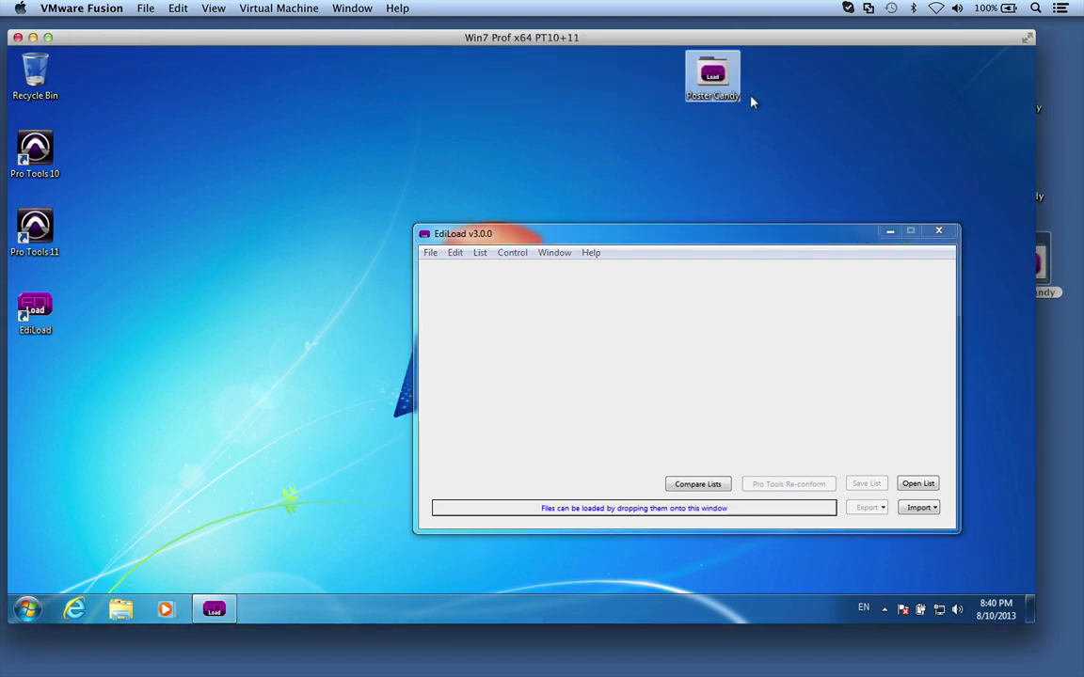
{"action": "left_click_drag", "start_coordinate": [713, 77], "coordinate": [670, 143]}
{"action": "left_click", "coordinate": [719, 119]}
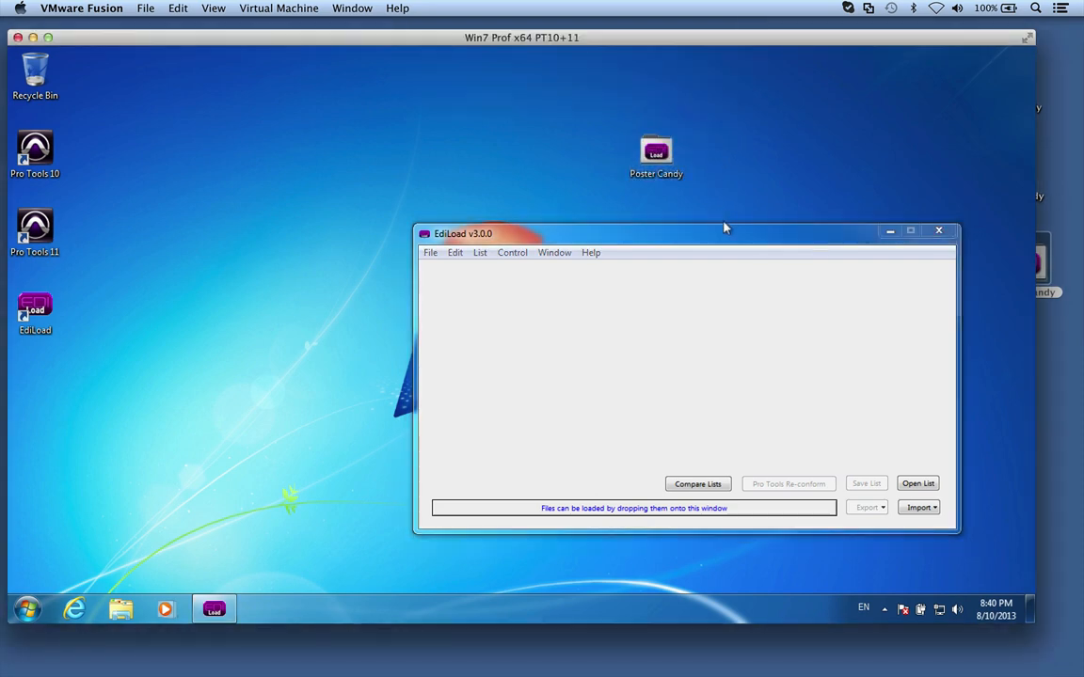
Start a list comparison in the Windows version of EdiLoad and load the Poster Candy project into it.
{"action": "left_click", "coordinate": [697, 484]}
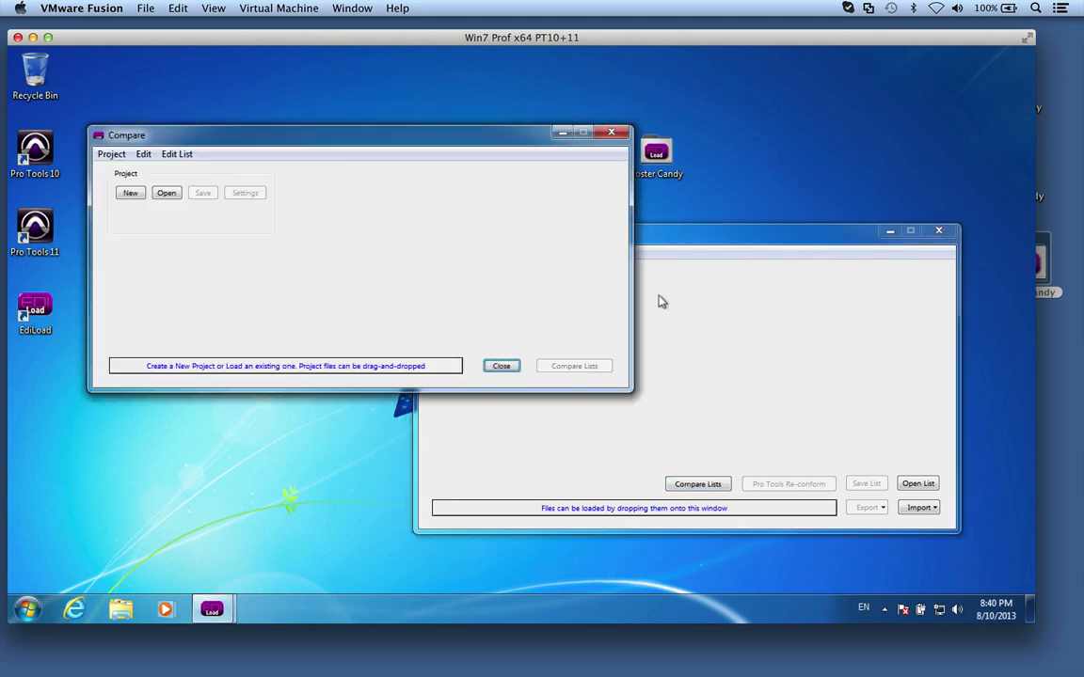
{"action": "left_click_drag", "start_coordinate": [666, 143], "coordinate": [723, 143]}
{"action": "left_click_drag", "start_coordinate": [485, 157], "coordinate": [412, 212]}
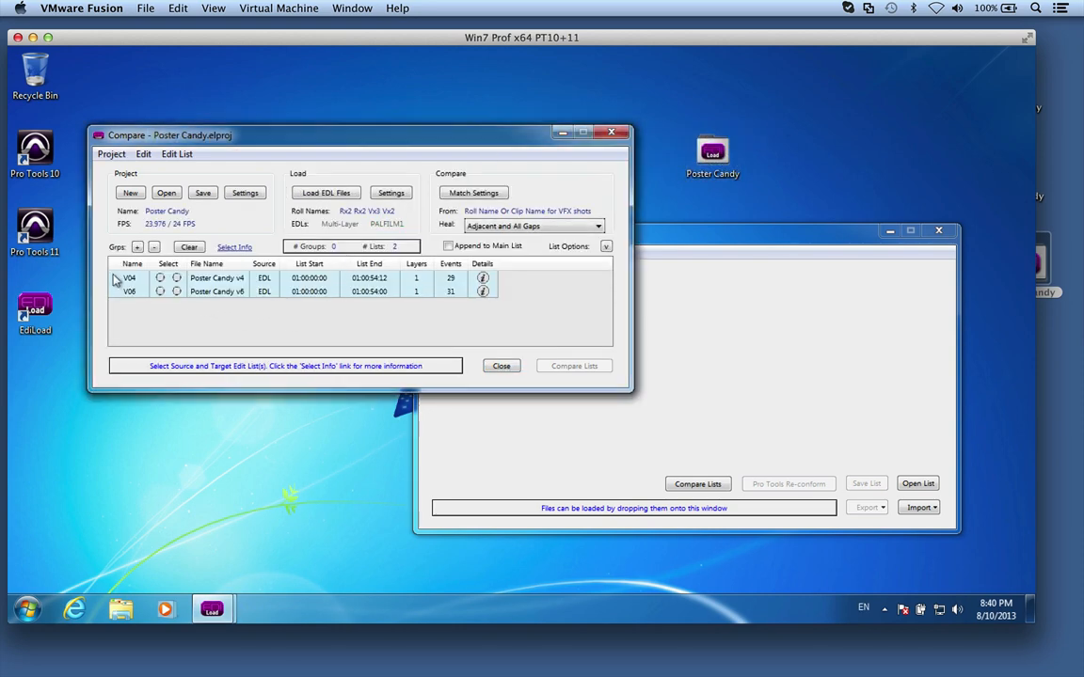
Compare Poster Candy list V04 as source with V06 as target, and return to the 120723_from_120601 change list on the Mac.
{"action": "left_click", "coordinate": [159, 278]}
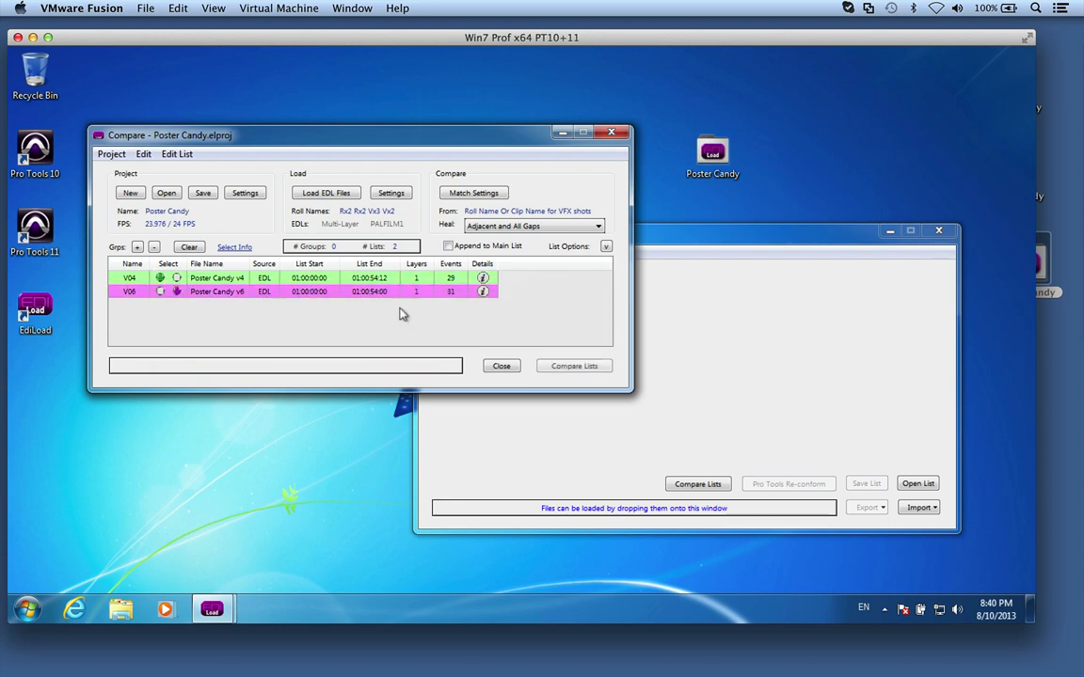
{"action": "left_click", "coordinate": [572, 366]}
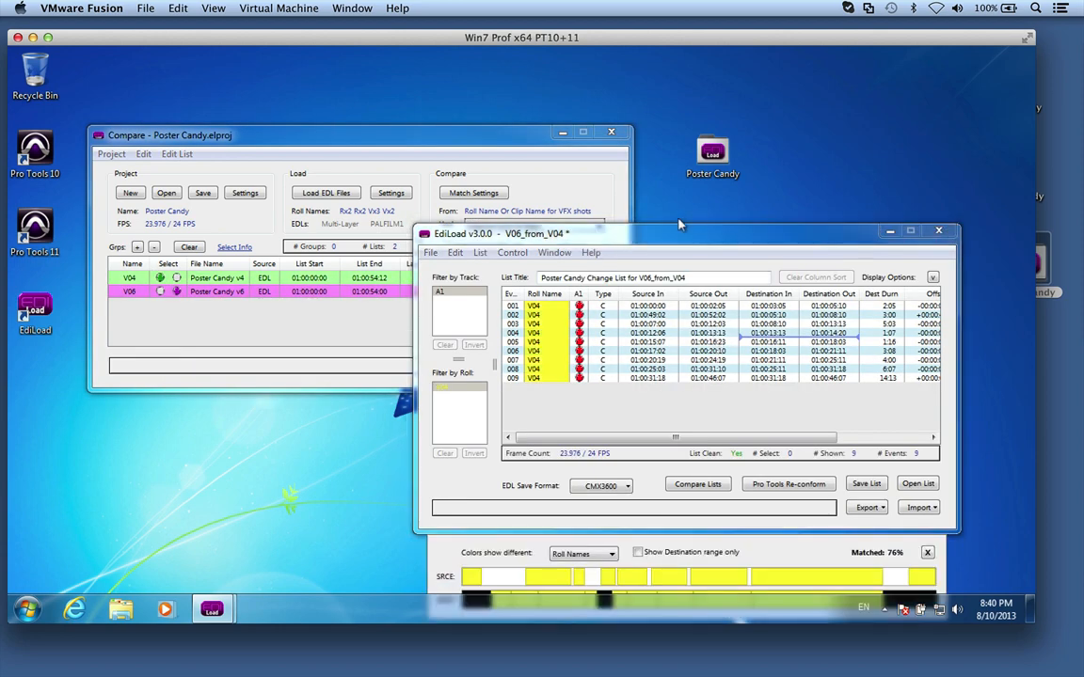
{"action": "left_click_drag", "start_coordinate": [679, 225], "coordinate": [663, 172]}
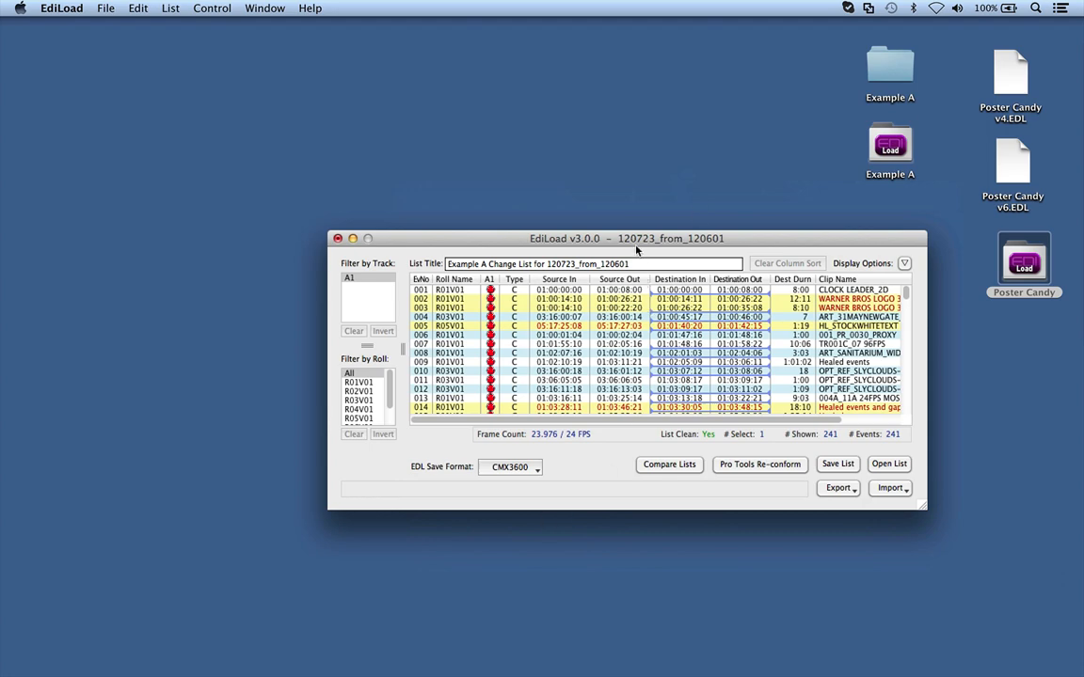
{"action": "left_click_drag", "start_coordinate": [632, 239], "coordinate": [518, 206]}
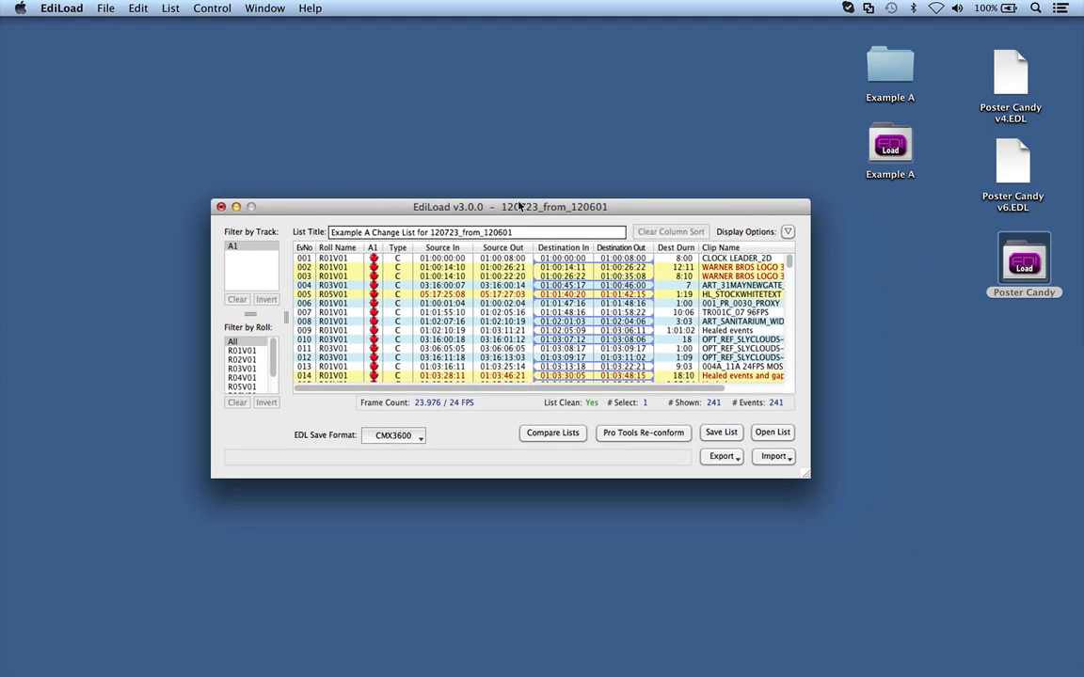